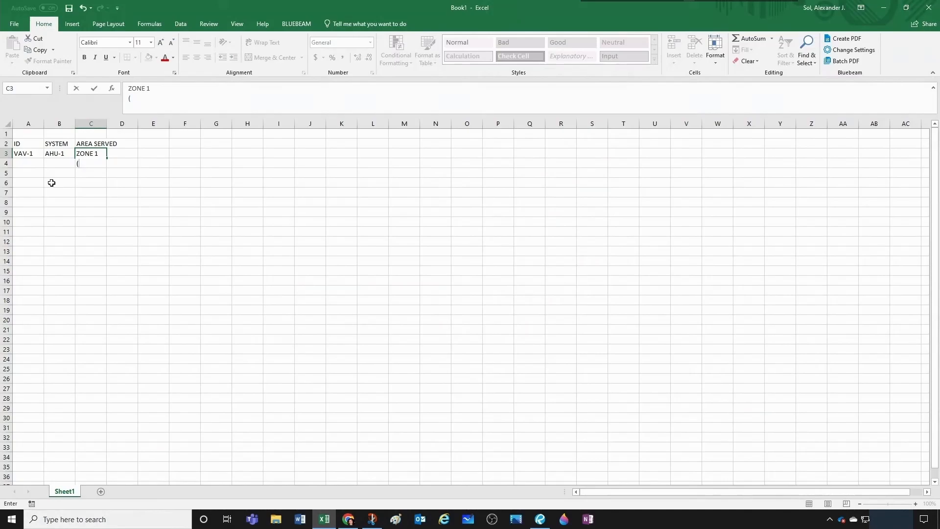
- Complete the area served entry in C3 with (LEVEL 1 EAST) on its second line and widen column C to fit it
type("LEVEL 1 EAST)")
key("Return")
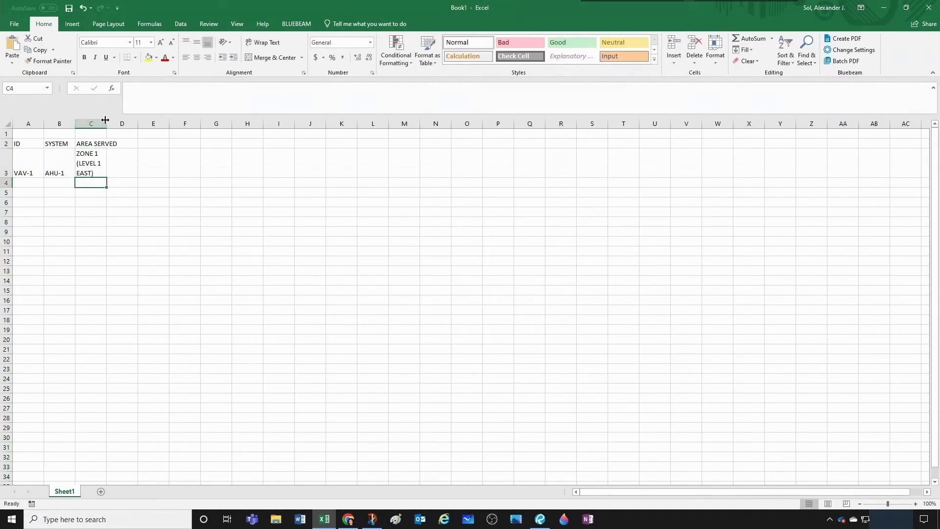
left_click_drag(107, 123, 132, 122)
- Add two-line airflow headers MIN (CFM) in D2 and MAX (CFM) in E2
left_click(154, 143)
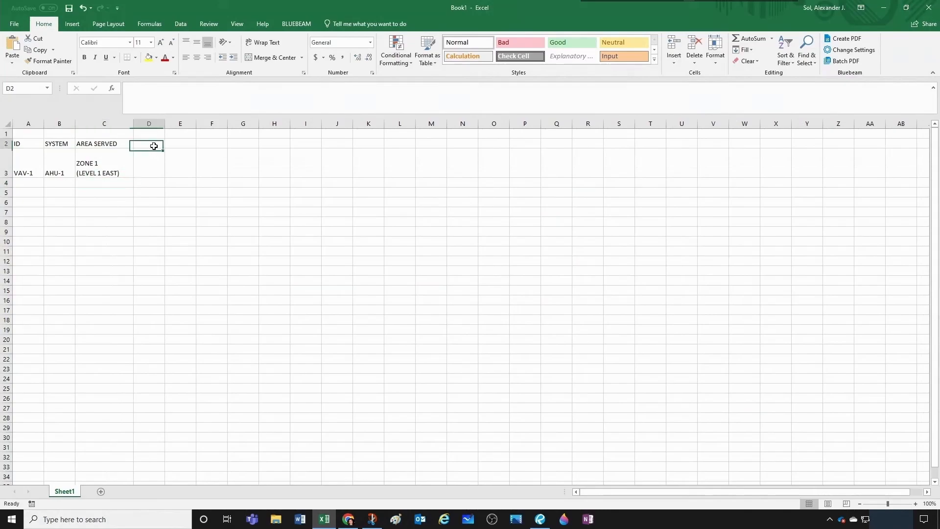
type("MI")
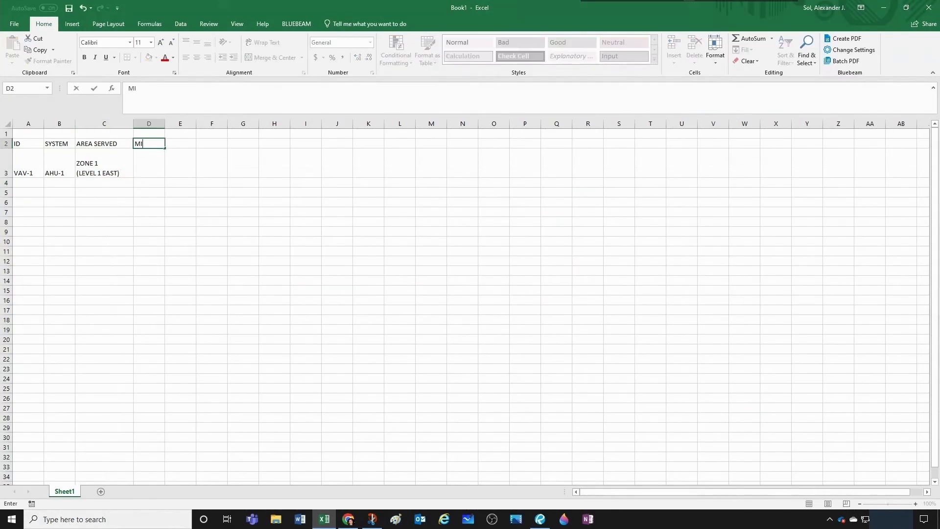
type("N (CFM)")
key("Tab")
type("MAX")
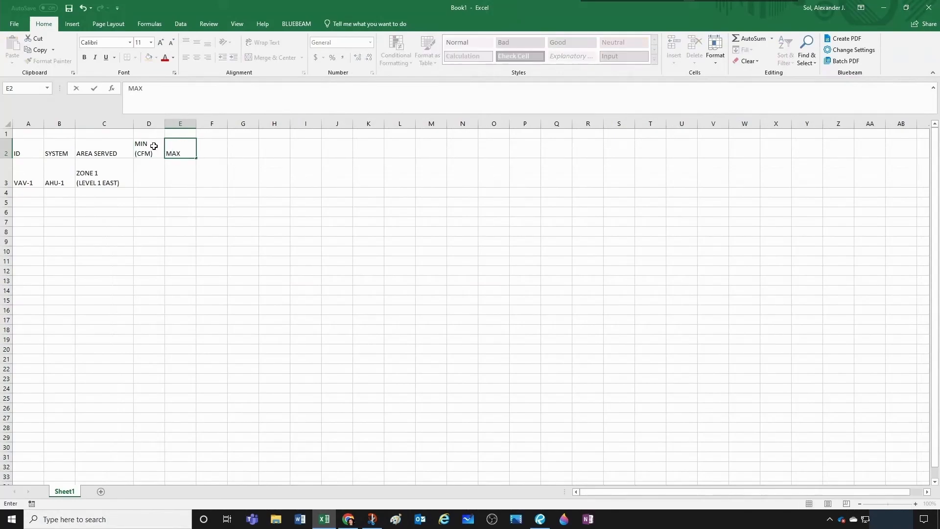
key("alt+Return")
type("(CFM)")
key("Tab")
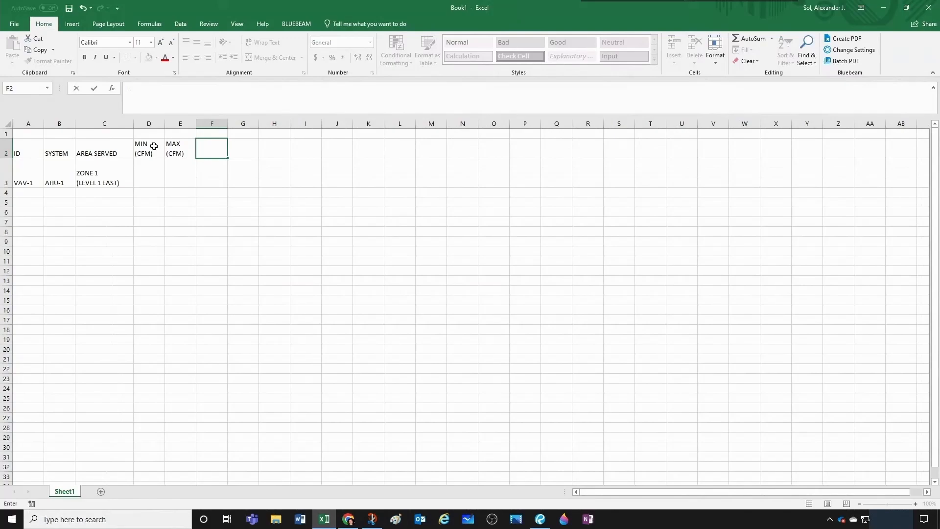
- Add the two-line static pressure header S.P. (IN WC) in F2
type("S.P.")
key("alt+Return")
type("(IN WC)")
key("Tab")
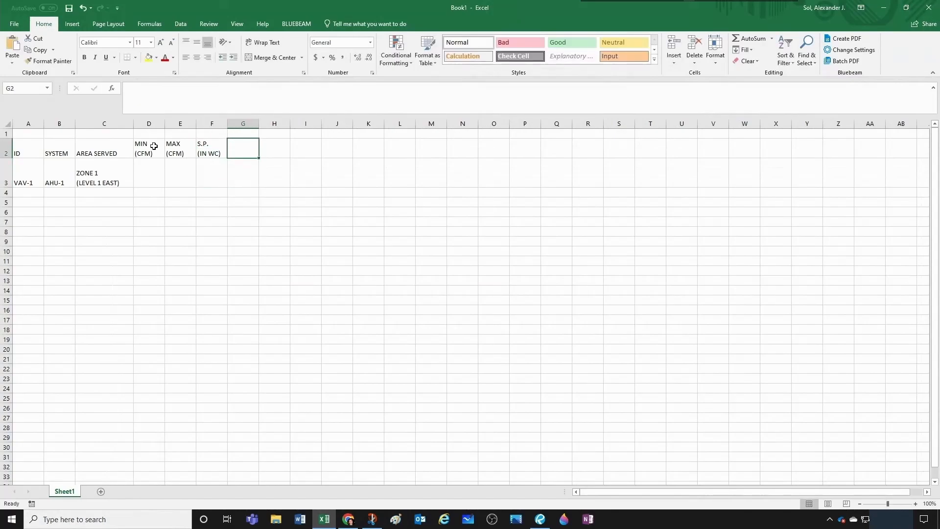
- Add the two-line header E.A.T. (°F) in G2
type("E.A.T")
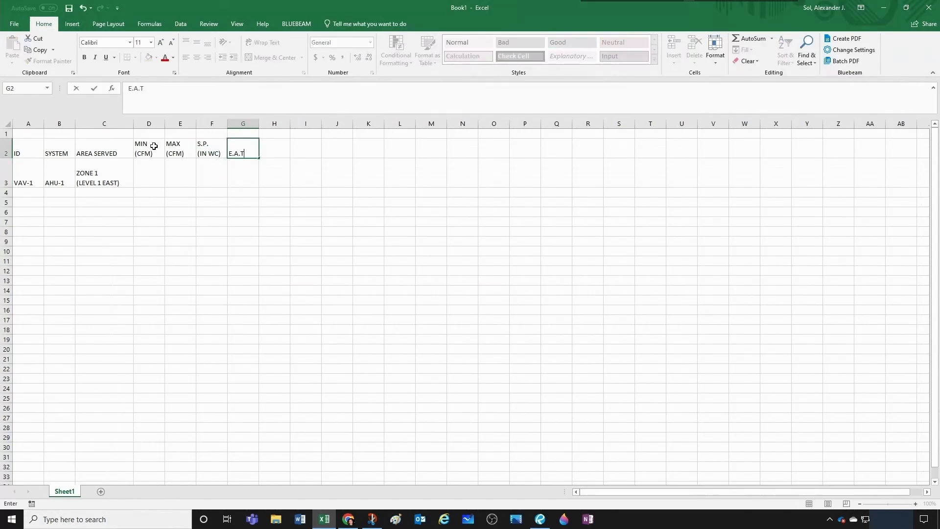
type(".")
key("alt+Return")
type("(°F)")
key("Return")
key("Up")
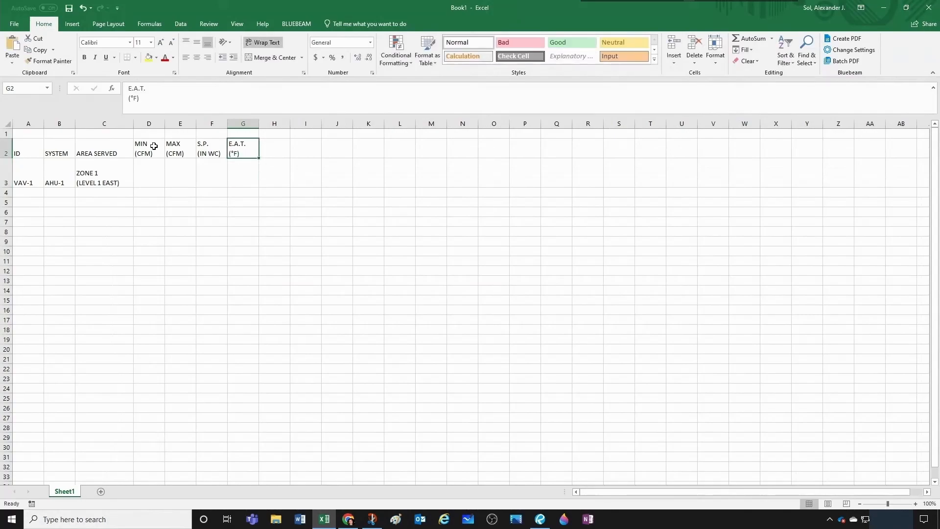
- Add the two-line header L.A.T. (°F) in H2
key("Right")
type("L.A.T.")
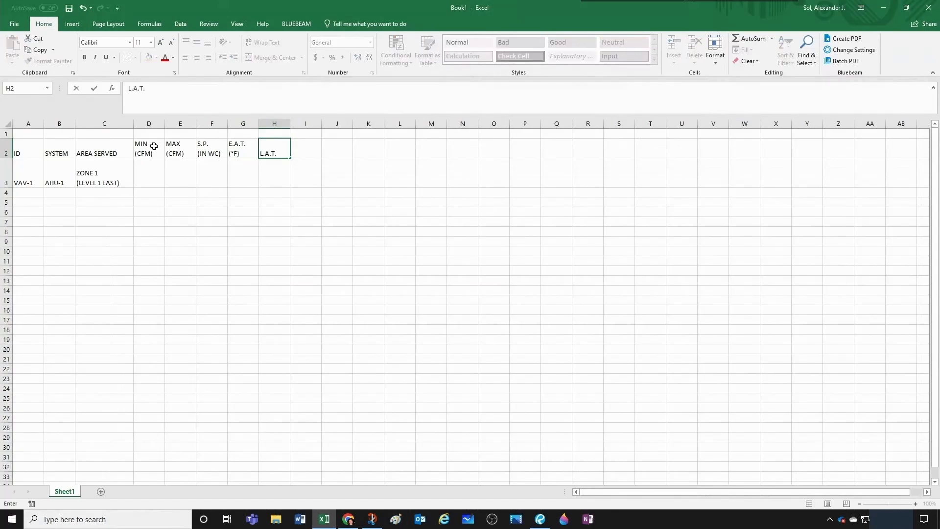
key("alt+Return")
type("(°F)")
key("Tab")
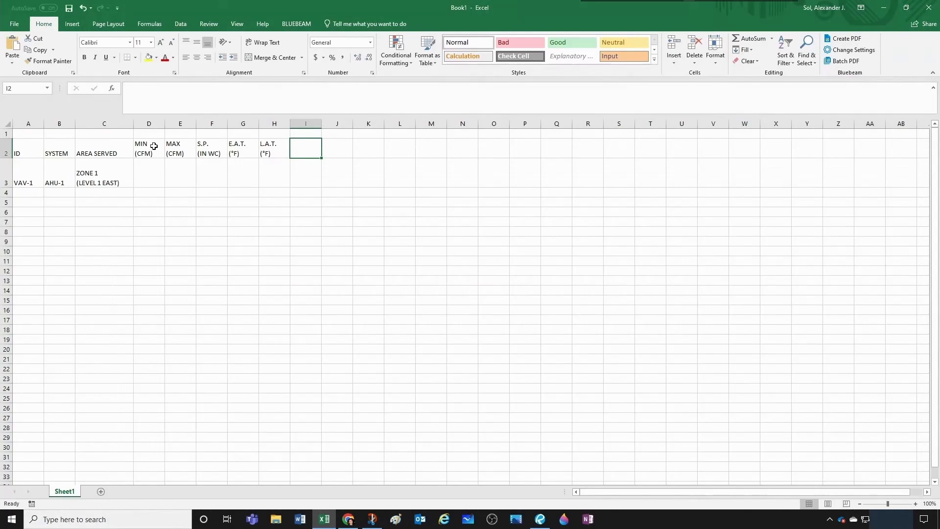
- Add the header BOX INLET SIZE (IN) in I2 and widen column I so its title fits on one line
type("BOX INLET SIZE")
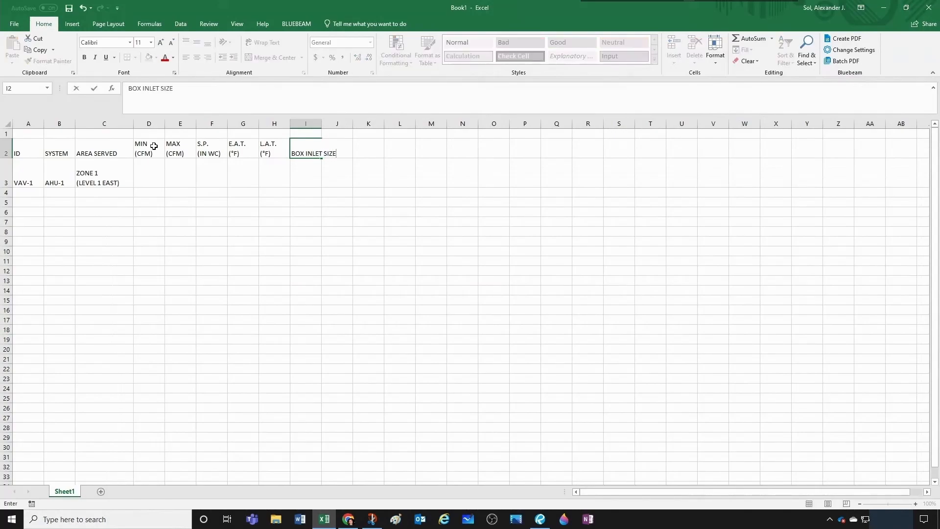
key("alt+Return")
type("(IN)")
left_click(386, 214)
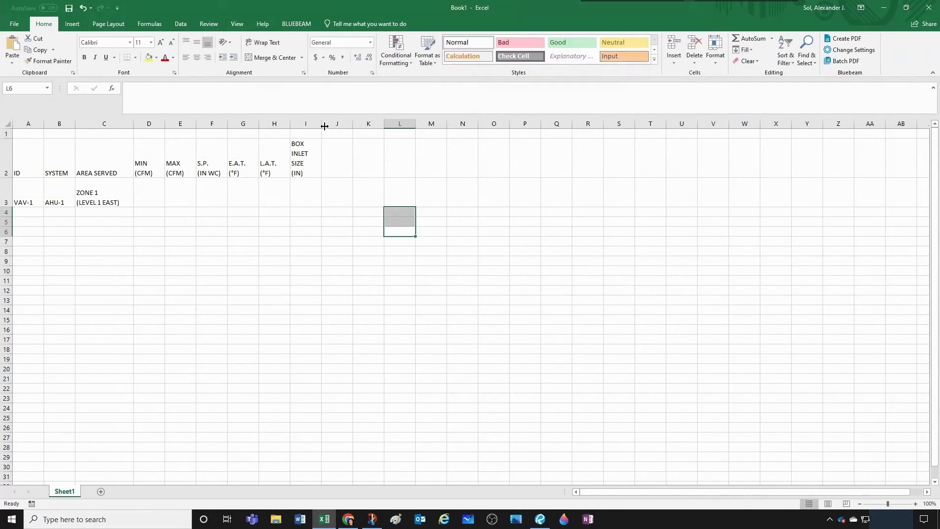
left_click_drag(322, 124, 377, 125)
left_click_drag(377, 125, 377, 125)
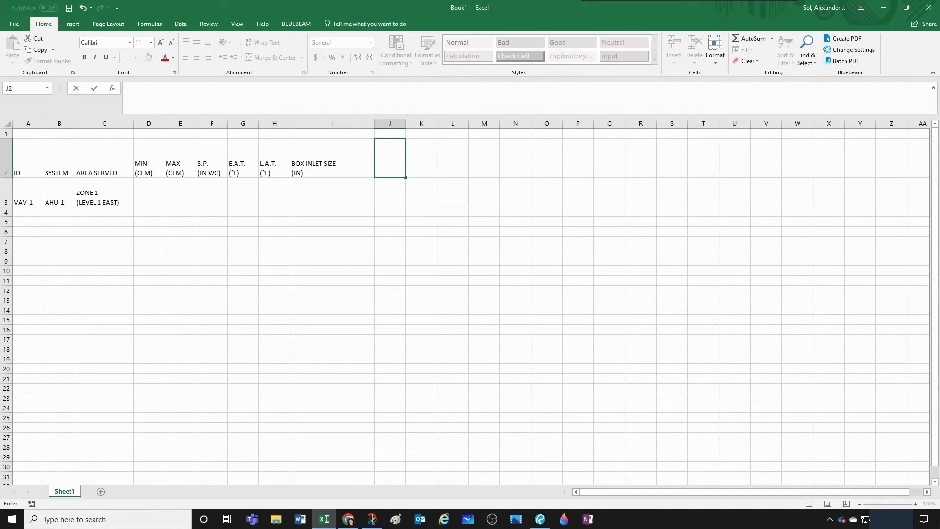
- Add the header DUCT RUNOUT SIZE (IN) in J2 and widen column J so its title fits on one line
type("DUCT RUNOUT SIZE")
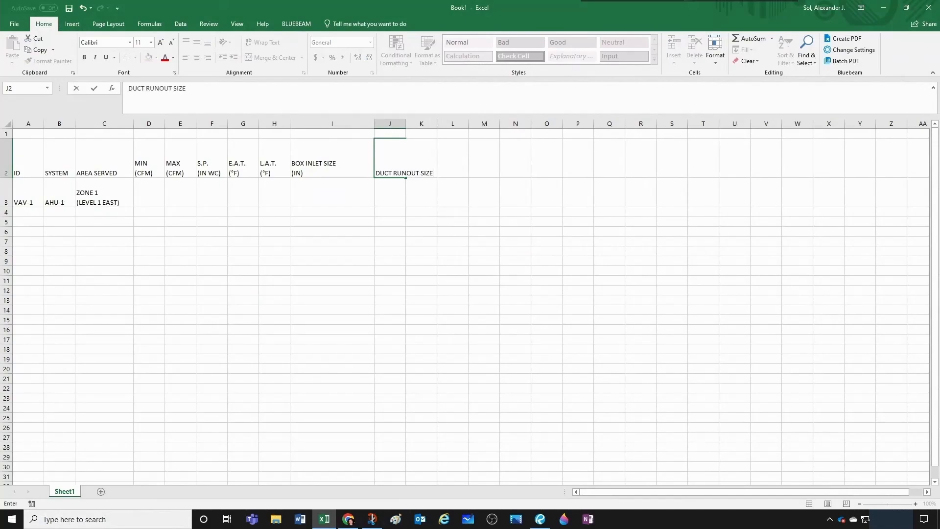
key("alt+Return")
type("(IN)")
left_click(426, 161)
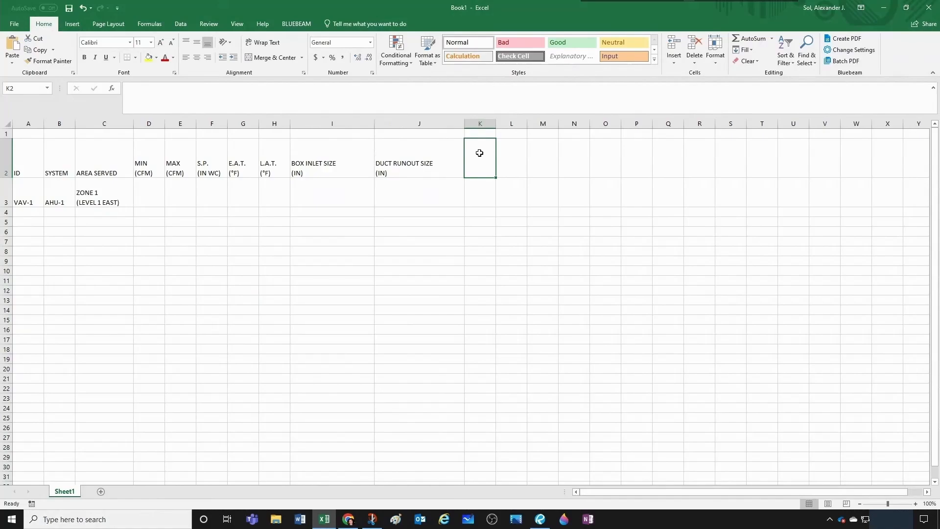
- Insert a row above row 1 and add a SOUND DATA heading merged and centered across K2:L2
right_click(7, 134)
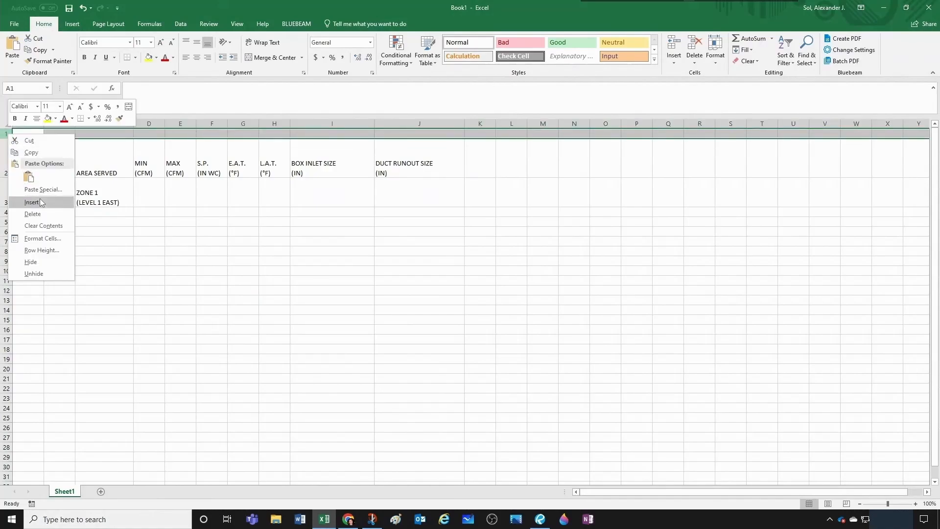
left_click(40, 203)
left_click(474, 144)
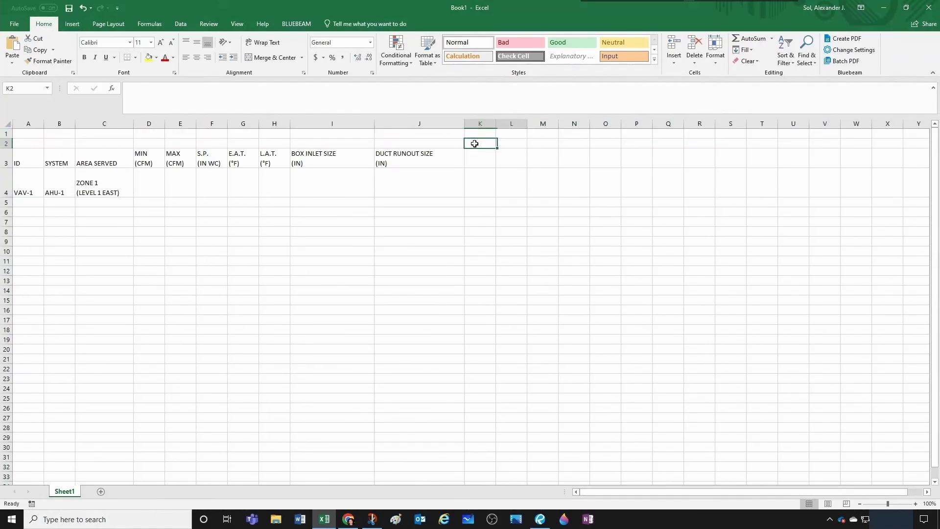
left_click_drag(475, 143, 510, 144)
left_click(274, 57)
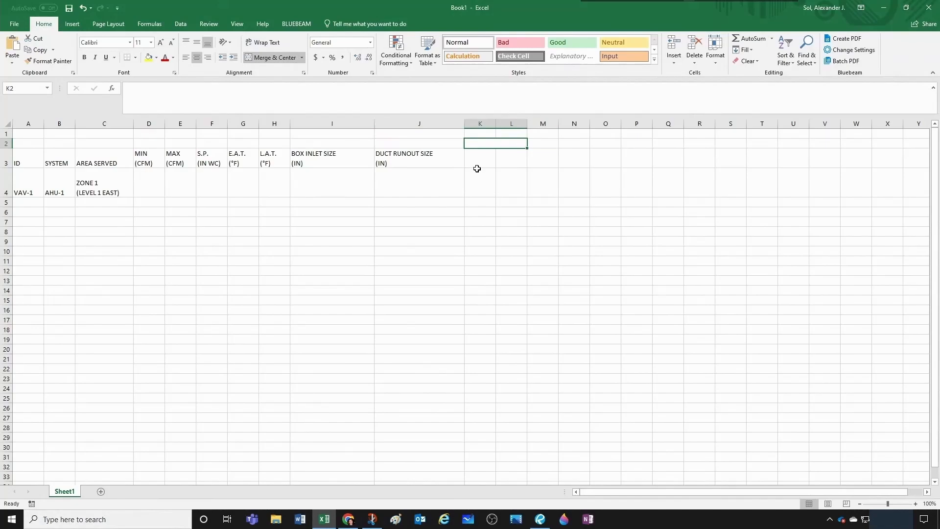
type("SOUND DATA")
- Add the subheaders DISCH in K3 and RAD in L3 under SOUND DATA
left_click(486, 163)
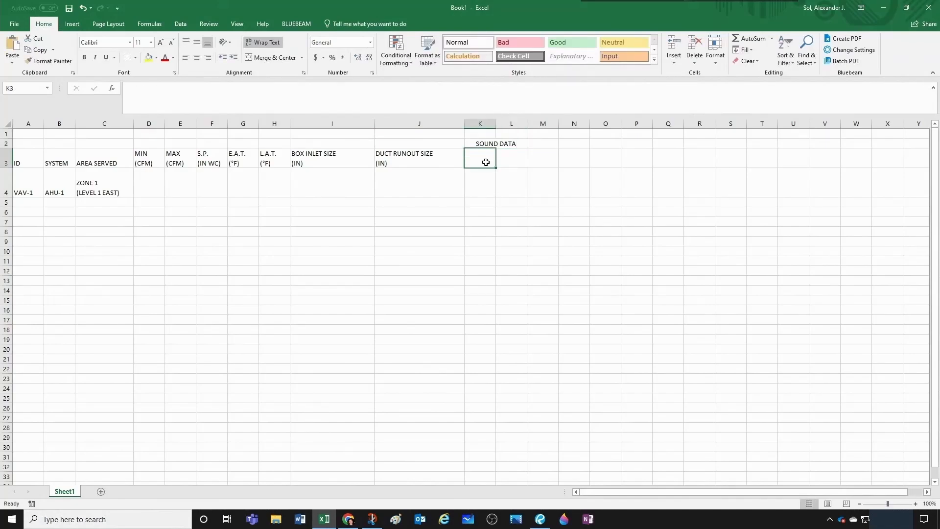
type("DISCH")
key("Tab")
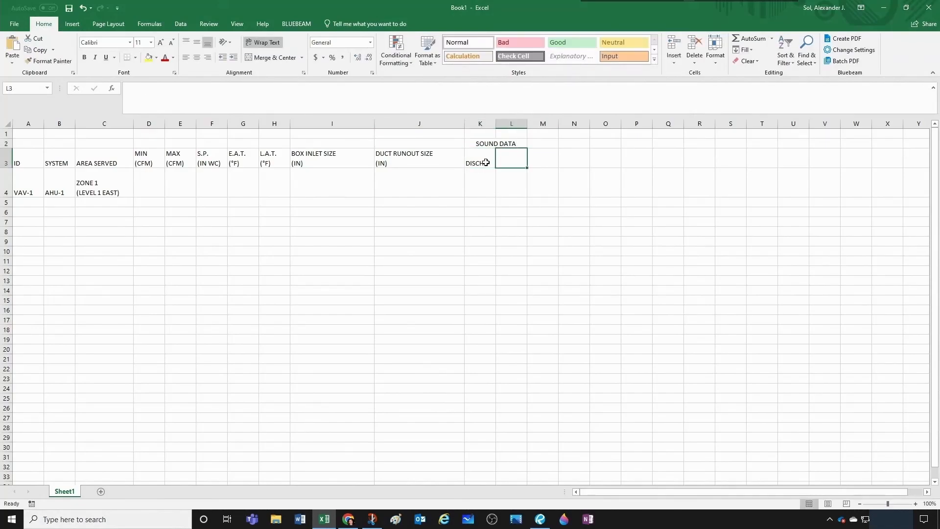
type("RAD")
left_click(571, 155)
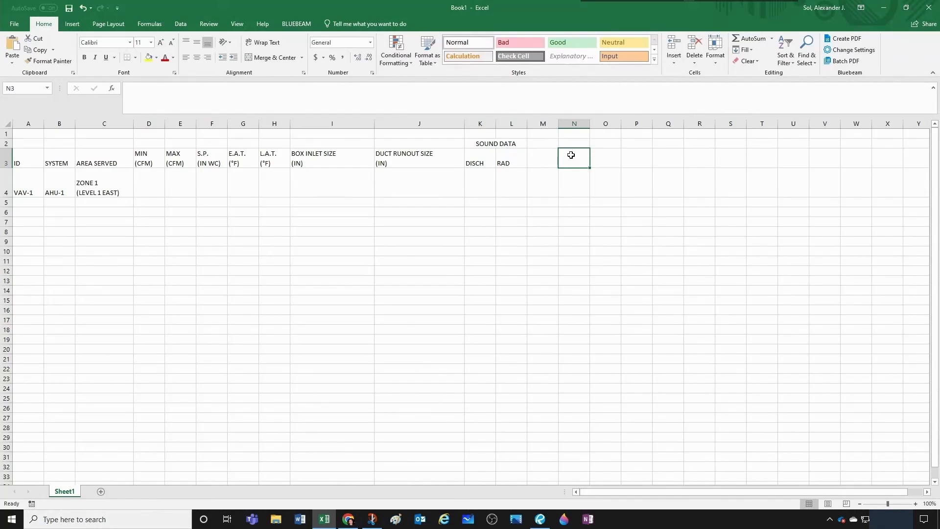
- Add the electrical subheaders KW, VOLT, PH and HZ in M3 through P3
left_click_drag(554, 143, 574, 144)
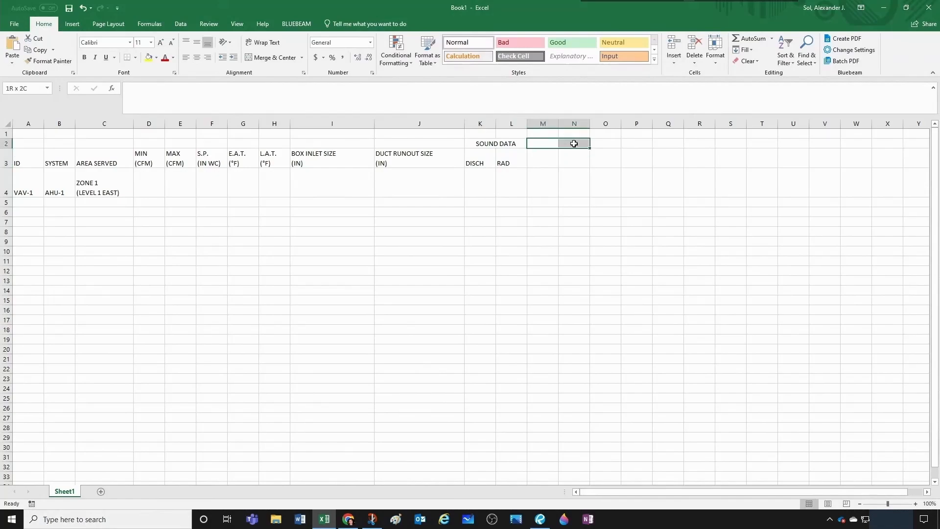
left_click(552, 157)
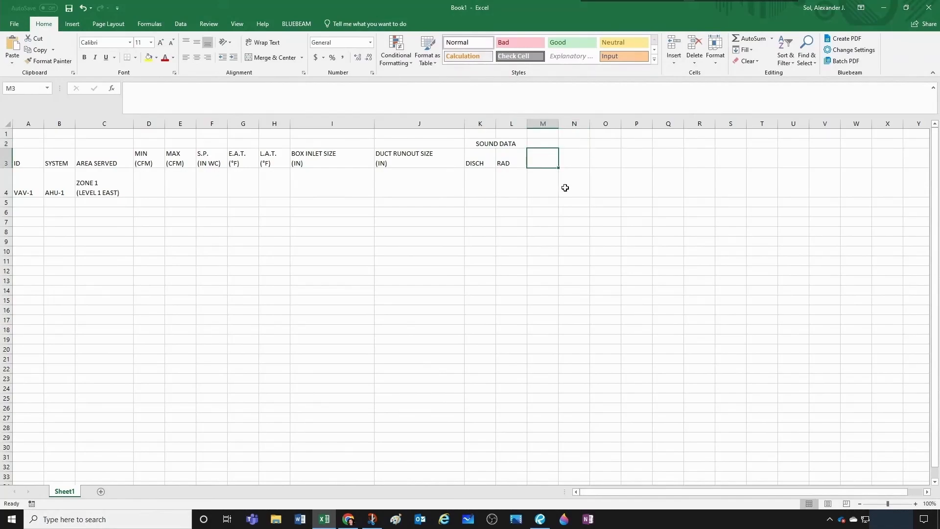
type("KW")
key("Tab")
type("VOLT")
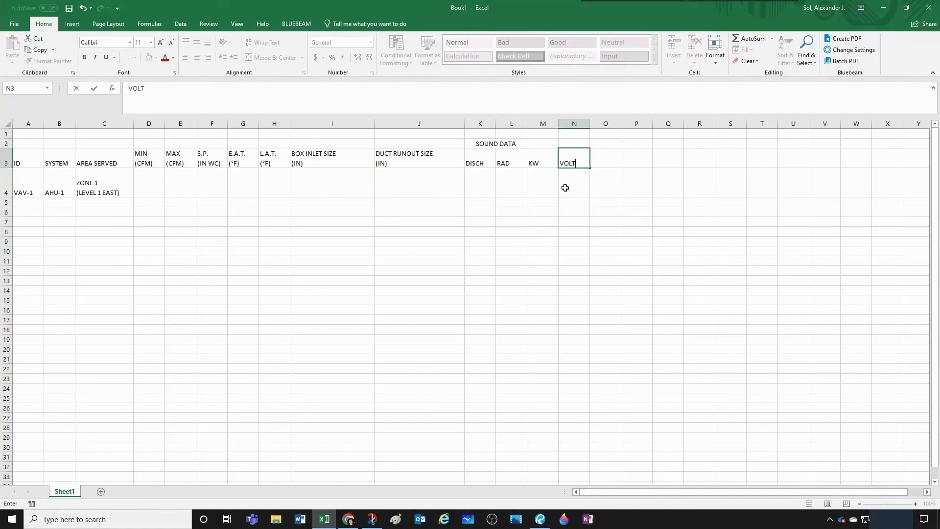
key("Tab")
type("PH")
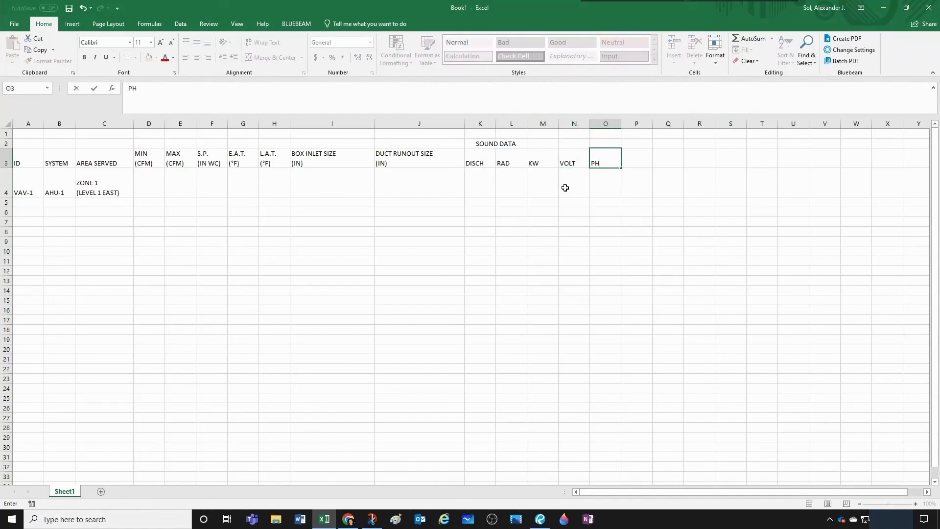
key("Tab")
type("HZ")
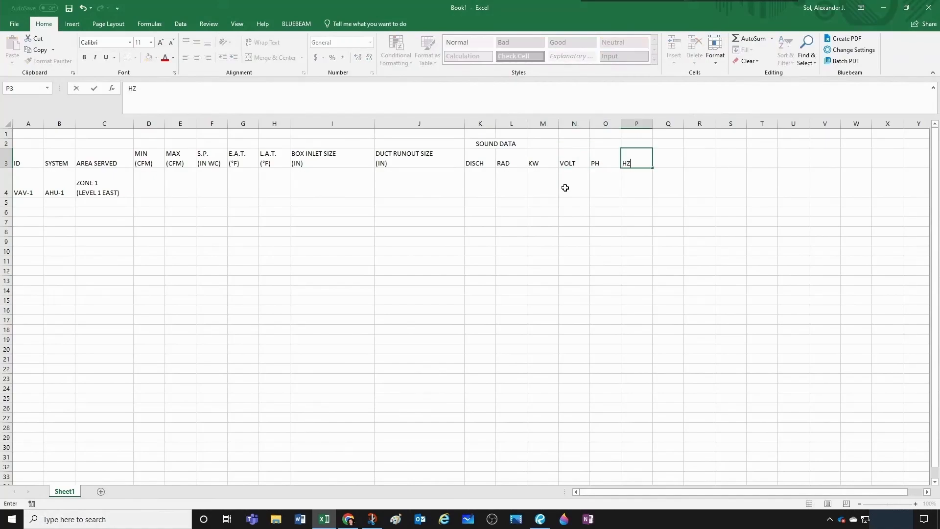
- Merge and center M2:P2 above the electrical subheaders and enter the heading POWER
key("Up")
key("shift+Left")
key("shift+Left")
key("shift+Left")
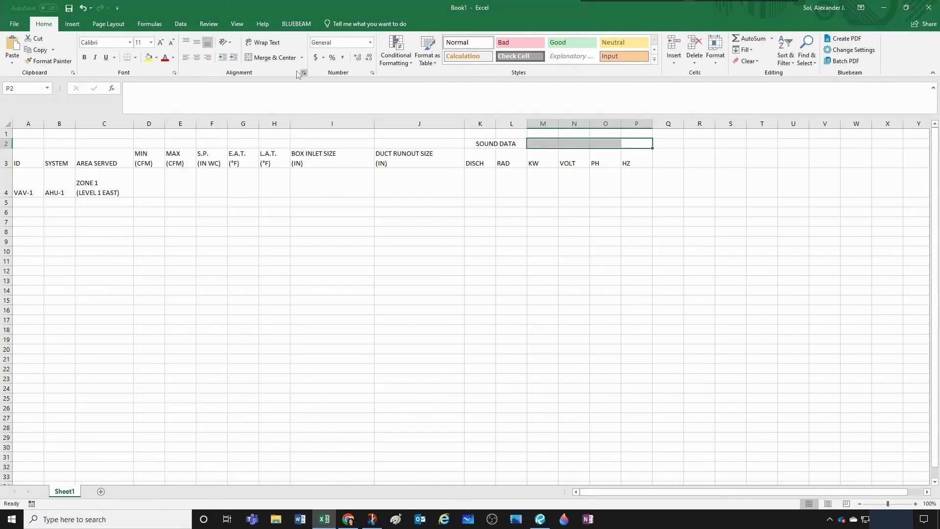
left_click(277, 58)
type("POWER")
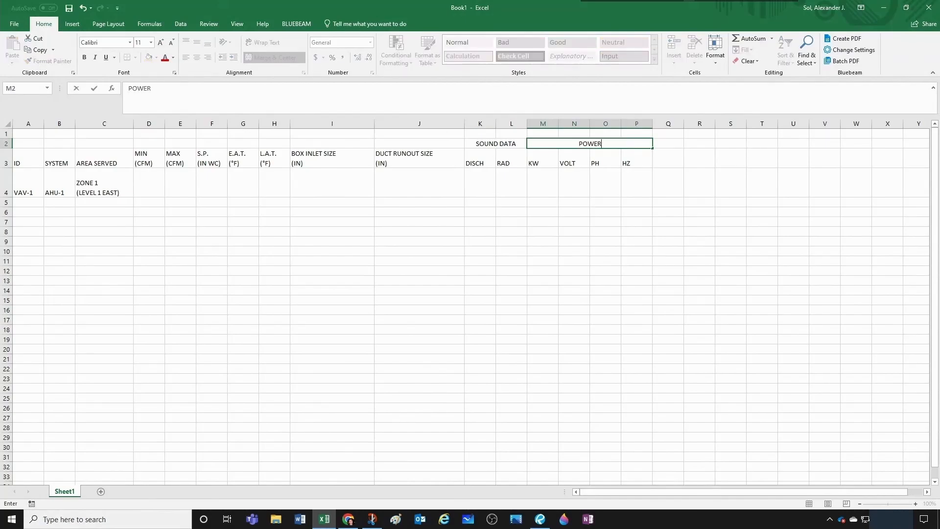
left_click(677, 162)
- Add the headers MANUF in Q3, MODEL NO in R3 and NOTES in S3
left_click(674, 143)
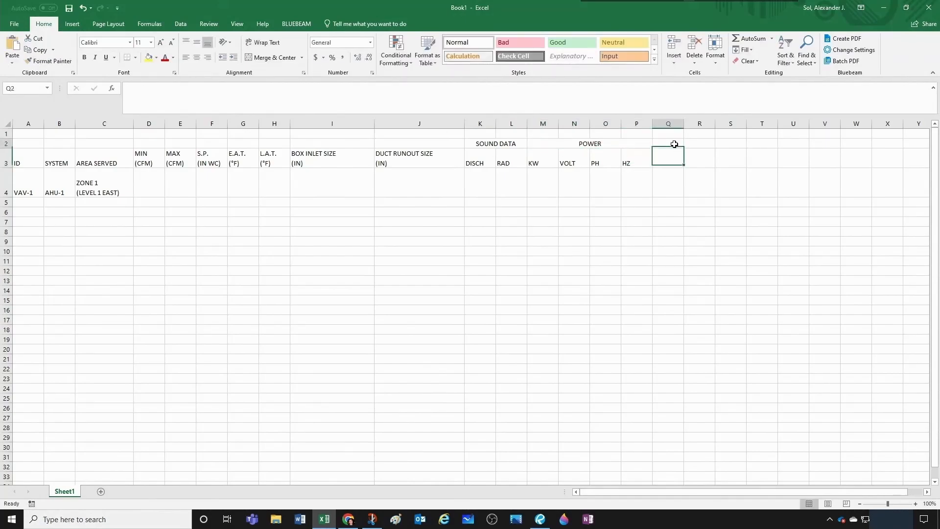
left_click(674, 155)
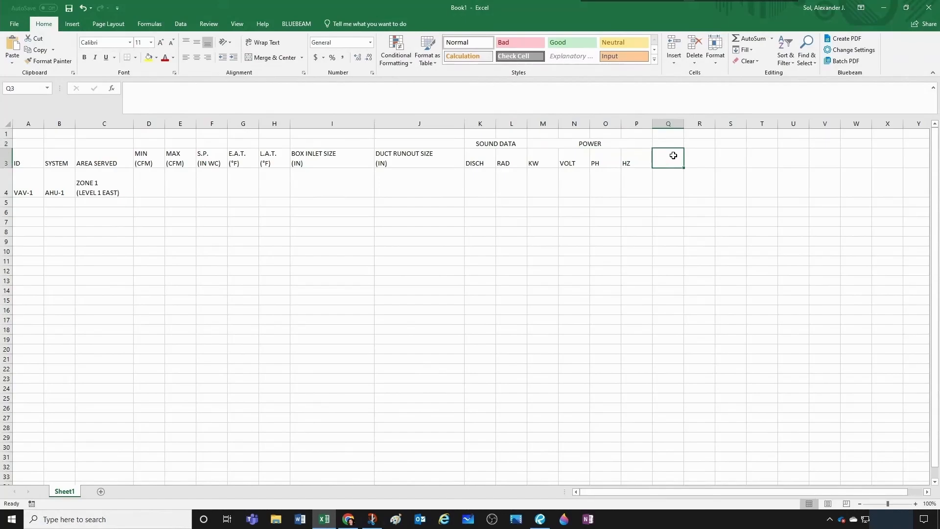
type("MANUF")
key("Tab")
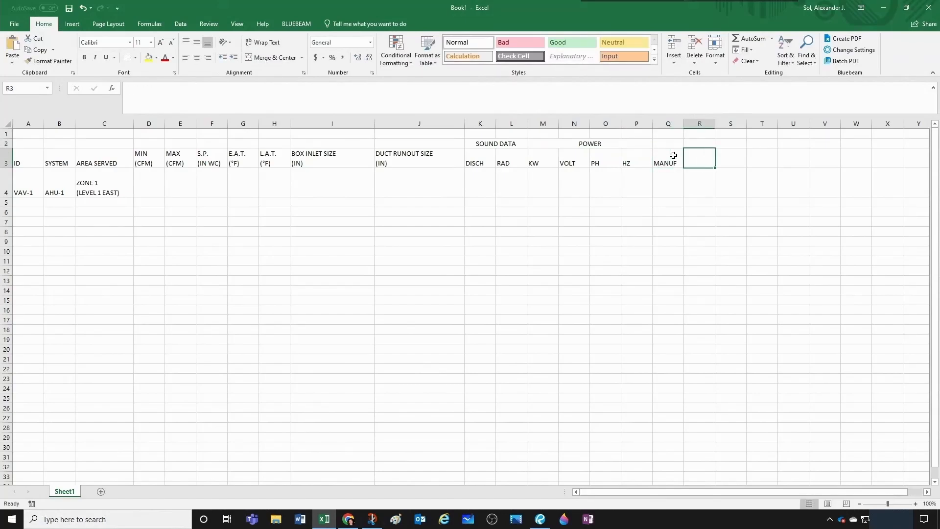
type("MODEL NO")
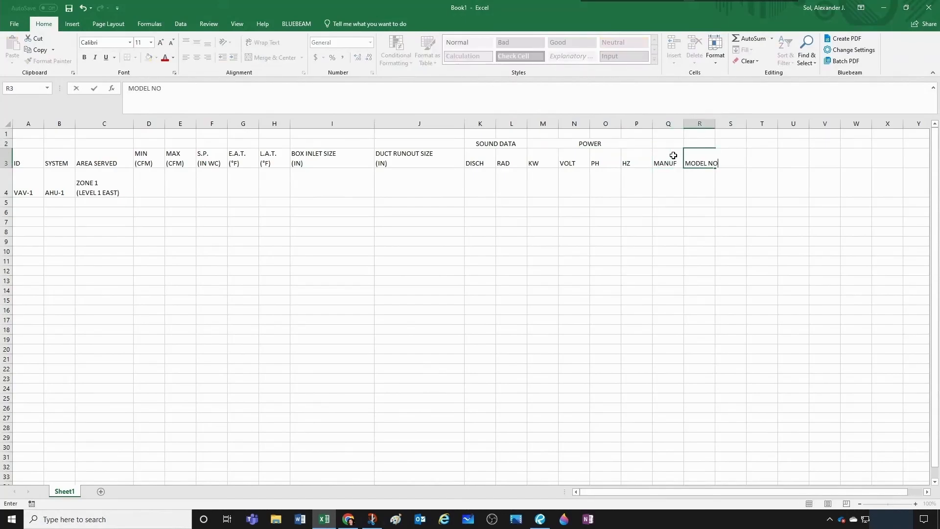
key("Return")
left_click(736, 160)
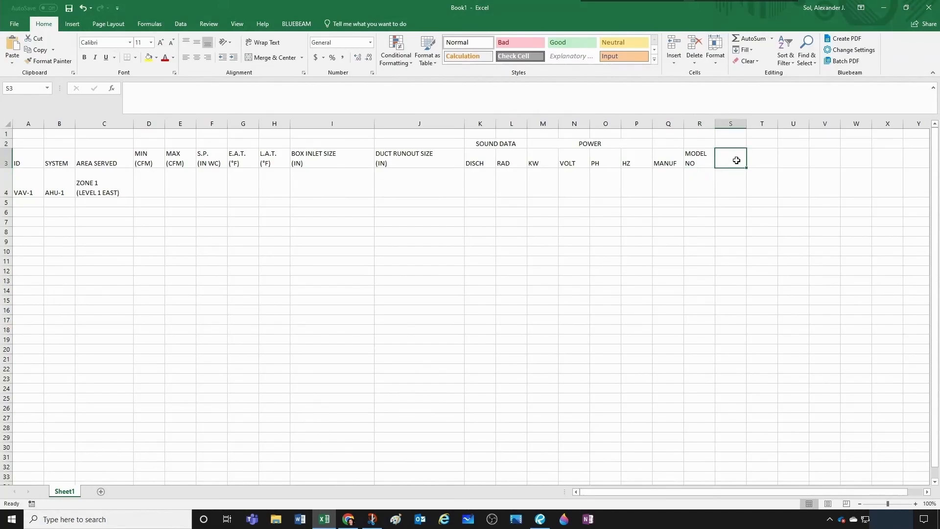
type("NOTES")
- Merge and center rows 2 and 3 separately for the NOTES, MODEL NO and MANUF headers
key("Up")
left_click_drag(731, 147, 668, 160)
left_click(274, 57)
left_click(274, 58)
left_click(274, 57)
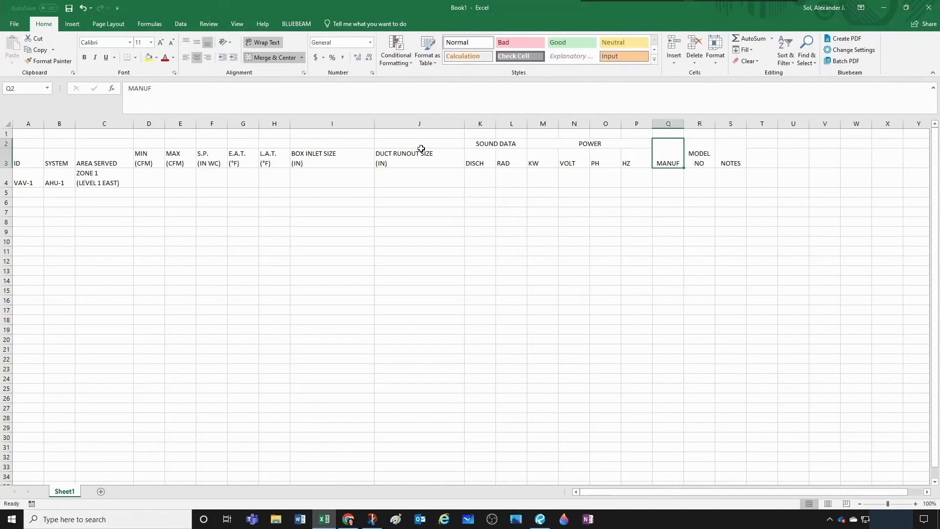
- Merge and center rows 2 and 3 separately for the DUCT RUNOUT SIZE, BOX INLET SIZE, L.A.T., S.P. and E.A.T. headers
left_click_drag(420, 147, 419, 159)
left_click(274, 58)
left_click_drag(313, 147, 243, 159)
left_click(274, 58)
left_click(275, 58)
left_click(216, 146)
left_click(274, 58)
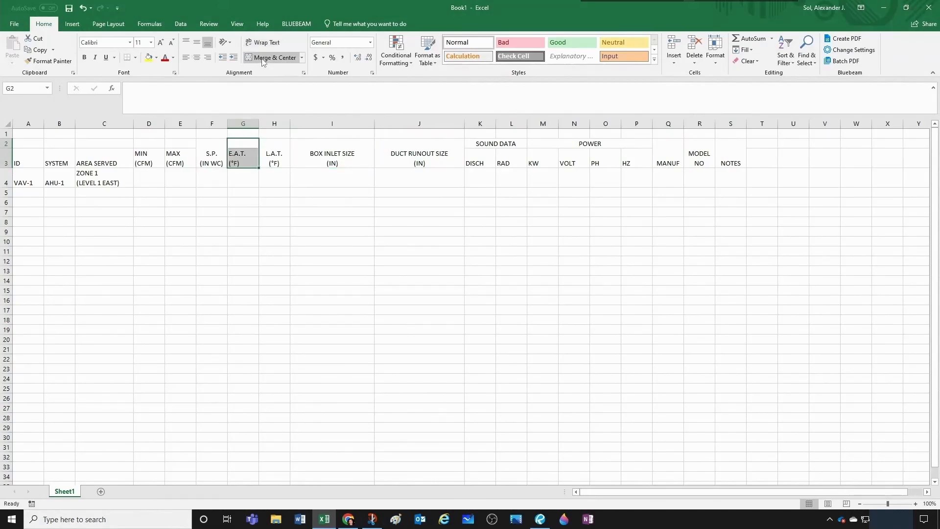
left_click(274, 58)
- Merge and center rows 2 and 3 separately for the MAX, MIN, AREA SERVED, SYSTEM and ID headers
left_click_drag(180, 147, 31, 154)
left_click(274, 58)
left_click(274, 58)
left_click(274, 58)
left_click(274, 58)
left_click(274, 58)
left_click(212, 168)
- Merge and center A1:S1 across the table and enter the title VAV SCHEDULE
left_click(63, 134)
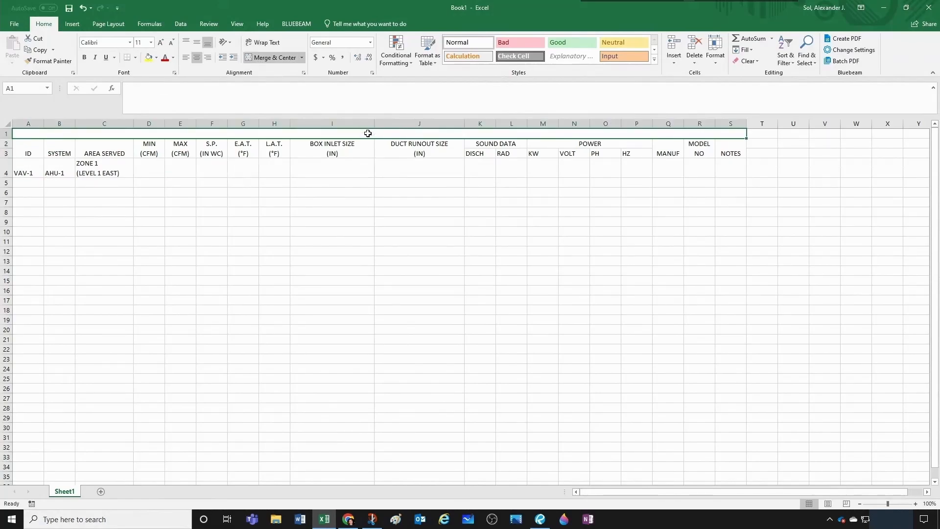
type("VAV ")
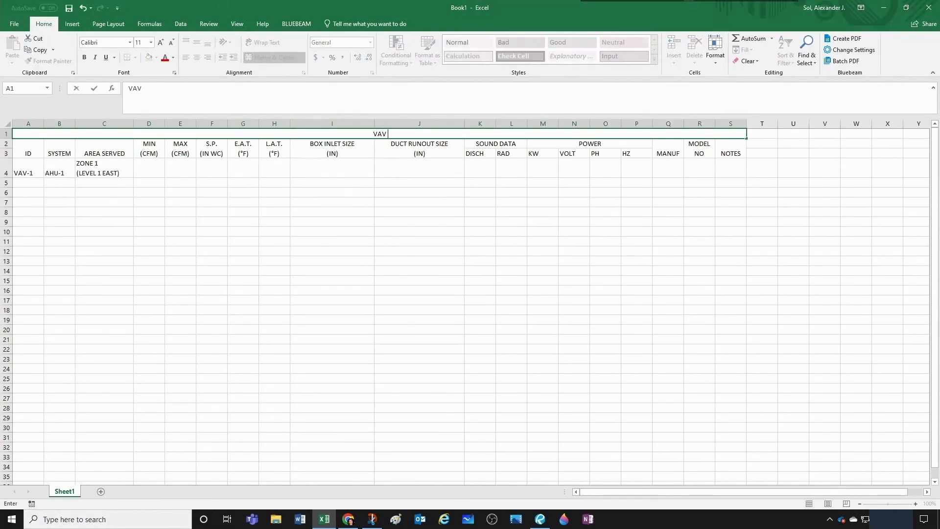
type("SCHEDULE")
left_click(367, 180)
- Fill in the VAV-1 row's airflow data with MIN 400, MAX 600 and S.P. 0.55 in D4 through F4
left_click(145, 167)
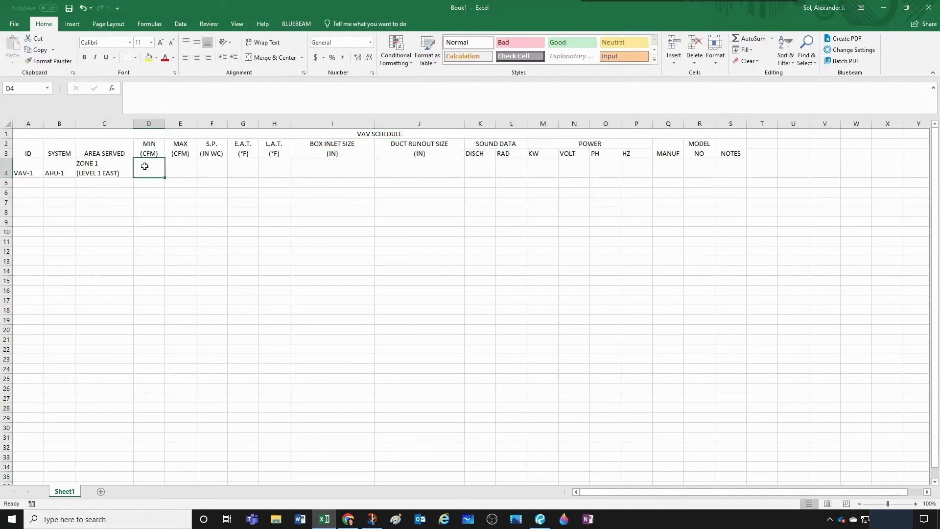
type("400")
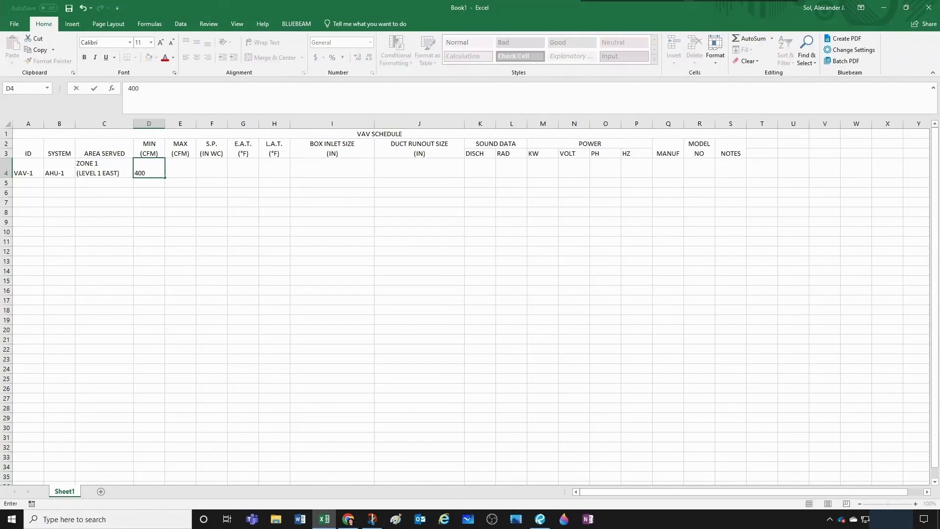
key("Tab")
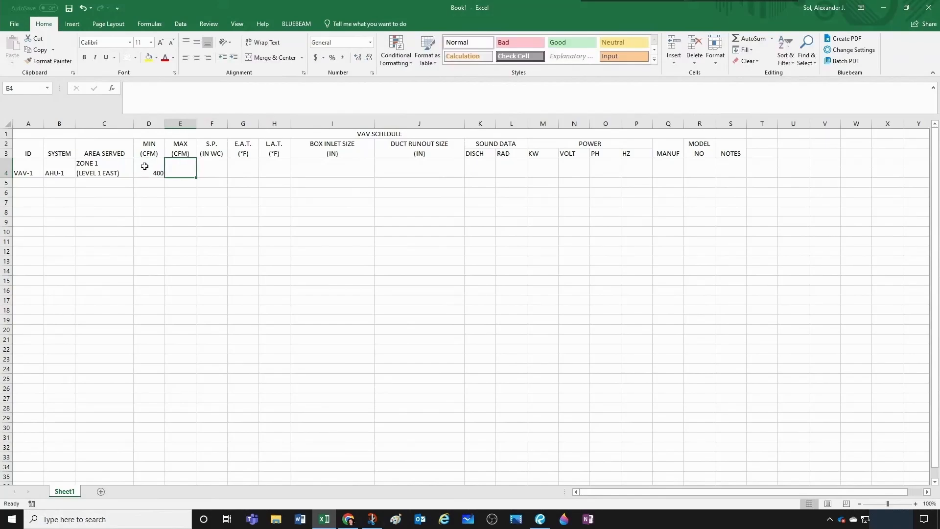
type("600")
key("Tab")
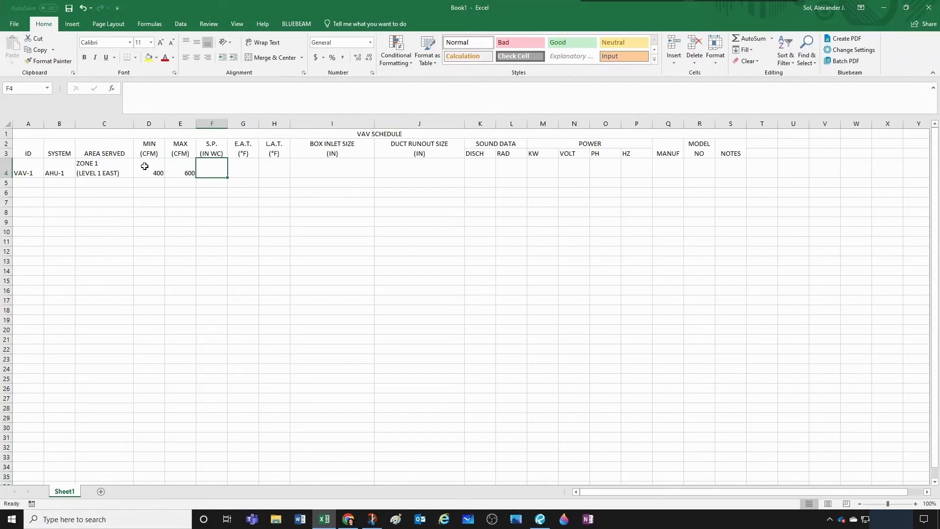
type("0.55")
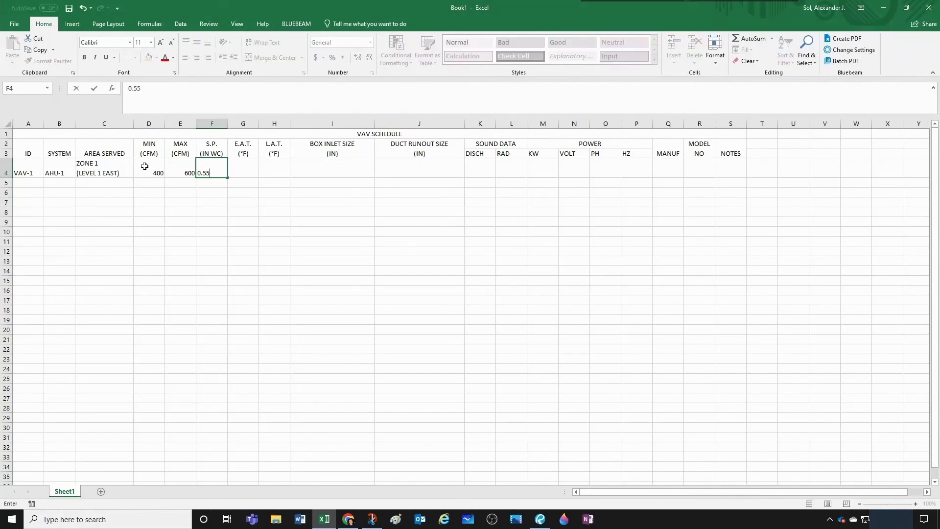
key("Tab")
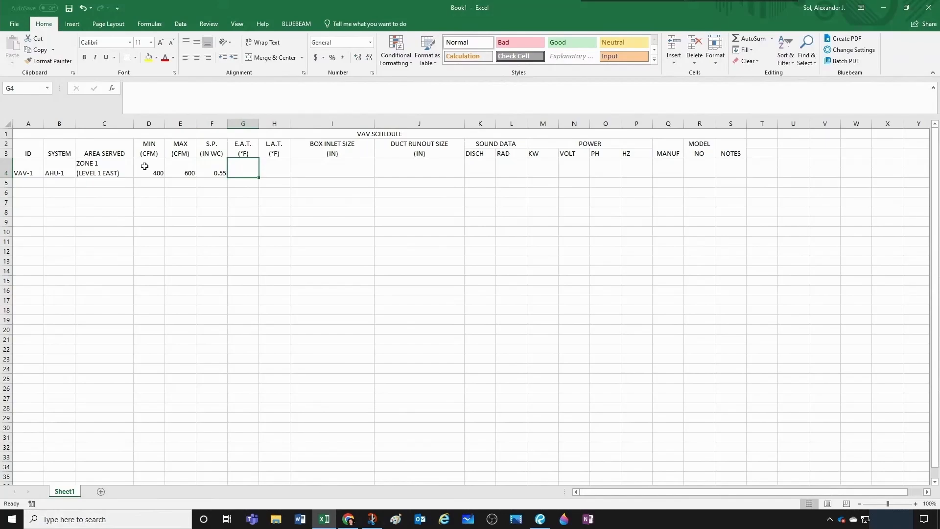
- Enter VAV-1's air temperatures, with 55 for E.A.T. in G4 and 85 for L.A.T. in H4
type("55")
key("Tab")
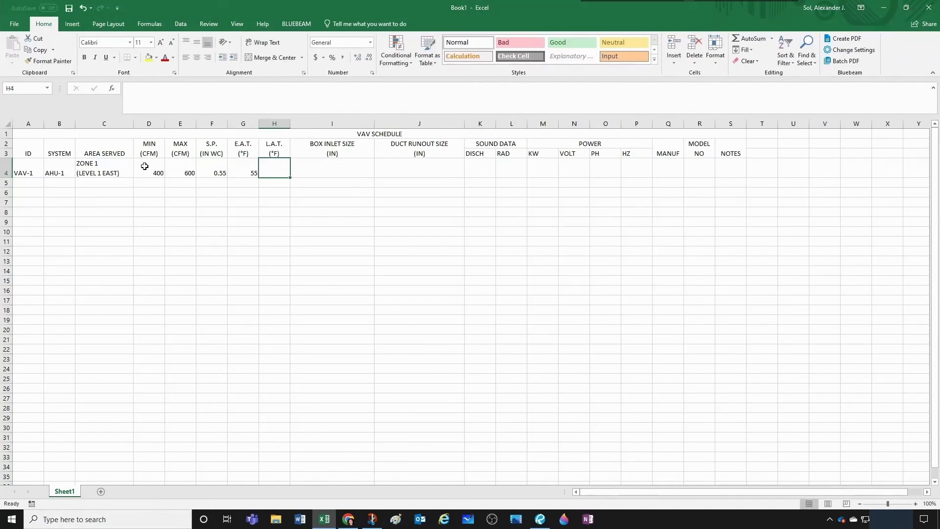
type("85")
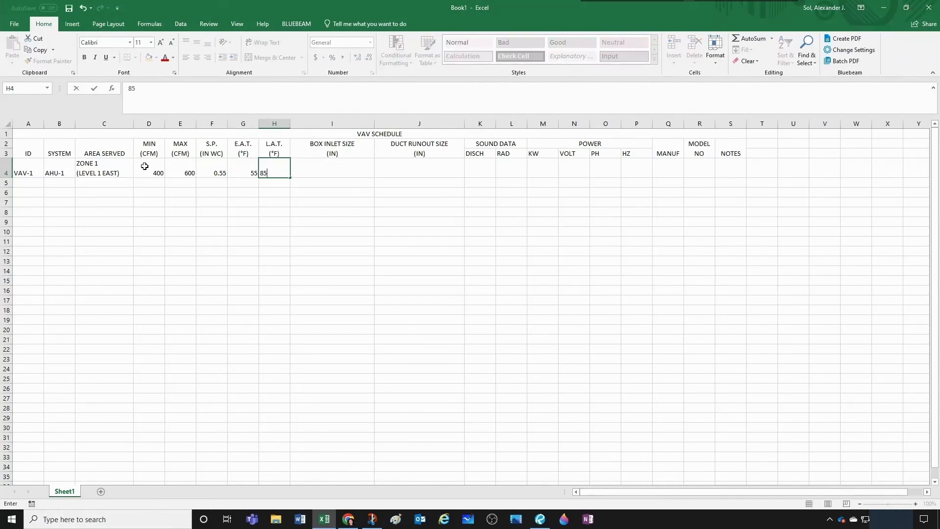
key("Tab")
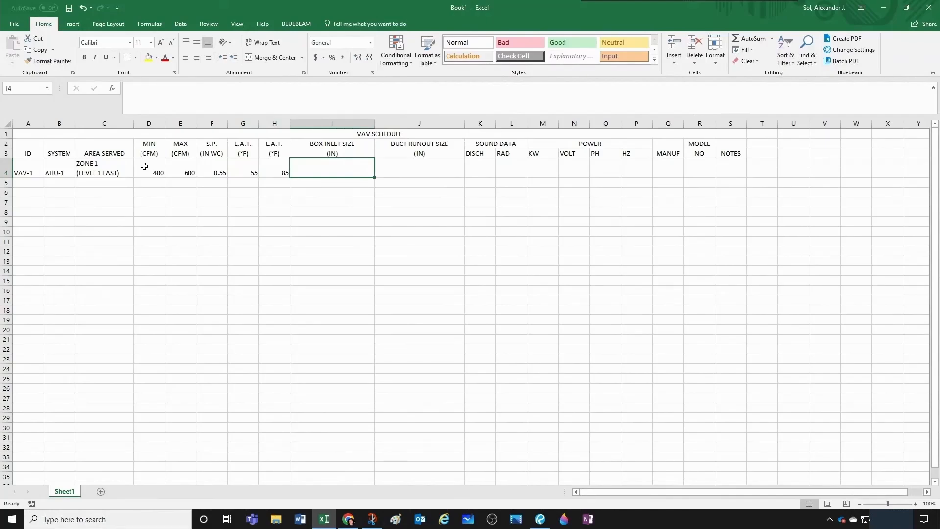
- Enter 7 as VAV-1's box inlet size in I4 and 10 as its duct runout size in J4
type("7")
key("Tab")
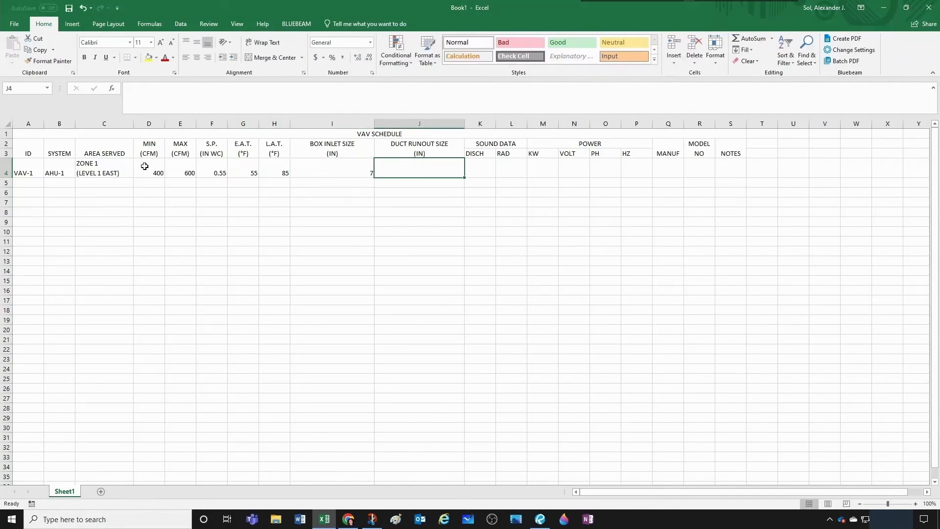
type("10")
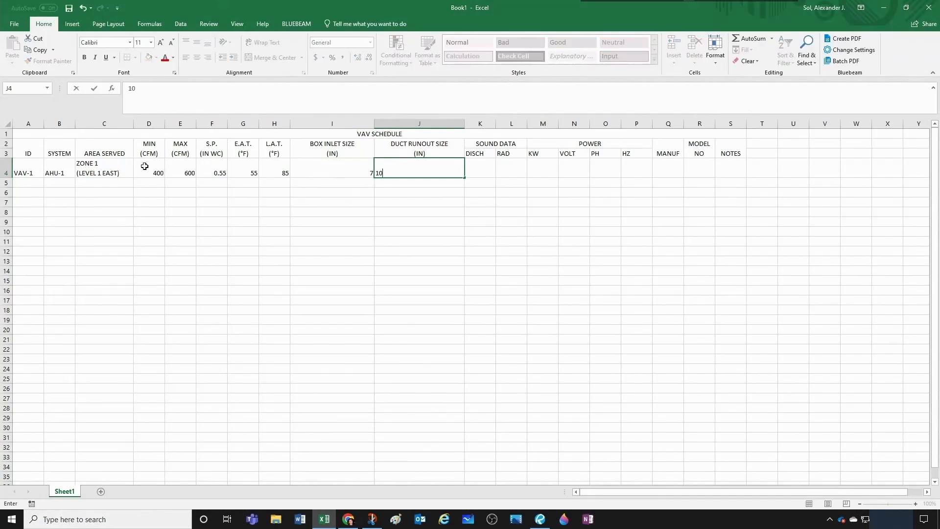
key("Tab")
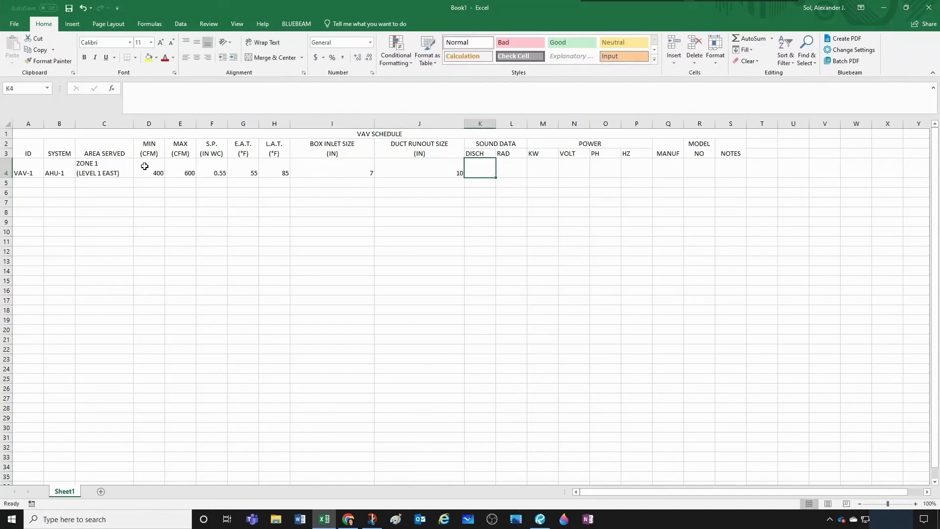
- Enter VAV-1's sound data, with 27 for DISCH in K4 and 26 for RAD in L4
type("27")
key("Tab")
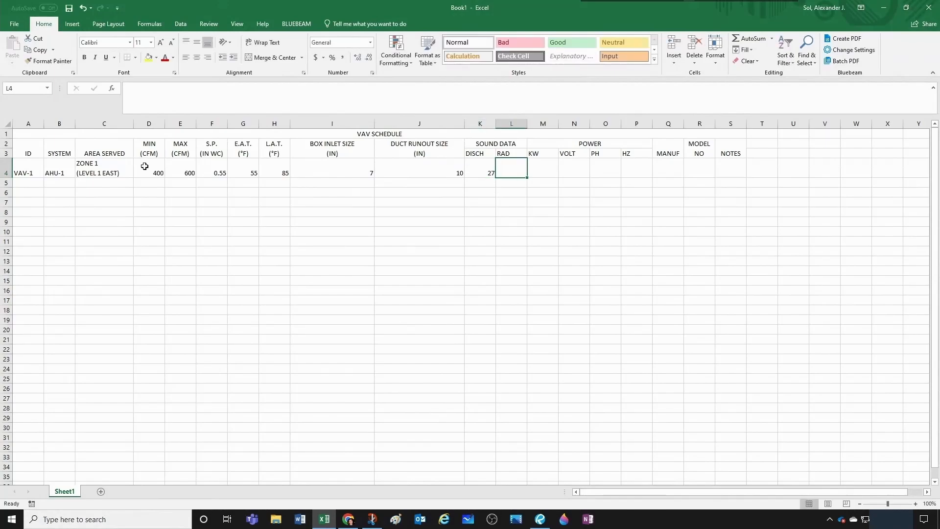
type("26")
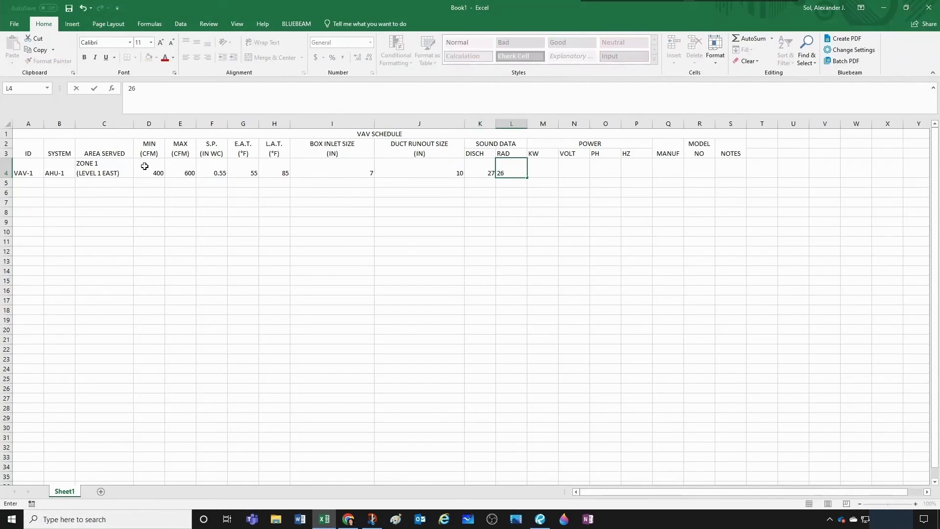
key("Tab")
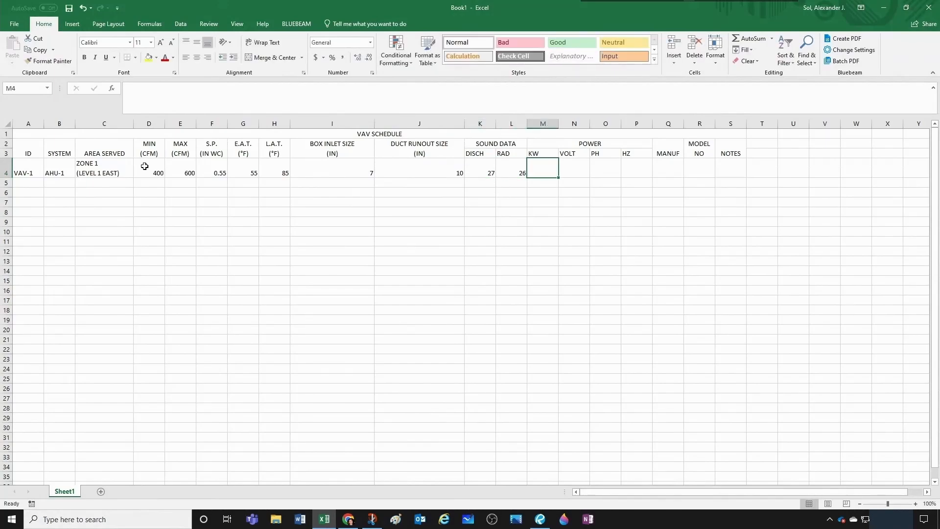
- Enter VAV-1's power data in M4 through P4: KW 2.0, VOLT 208, PH 3 and HZ 60
type("2")
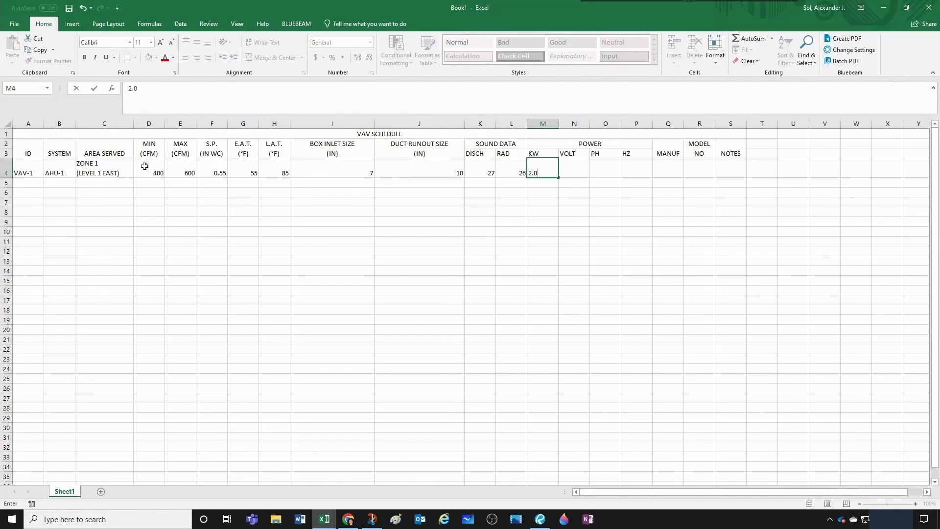
key("Tab")
type("208")
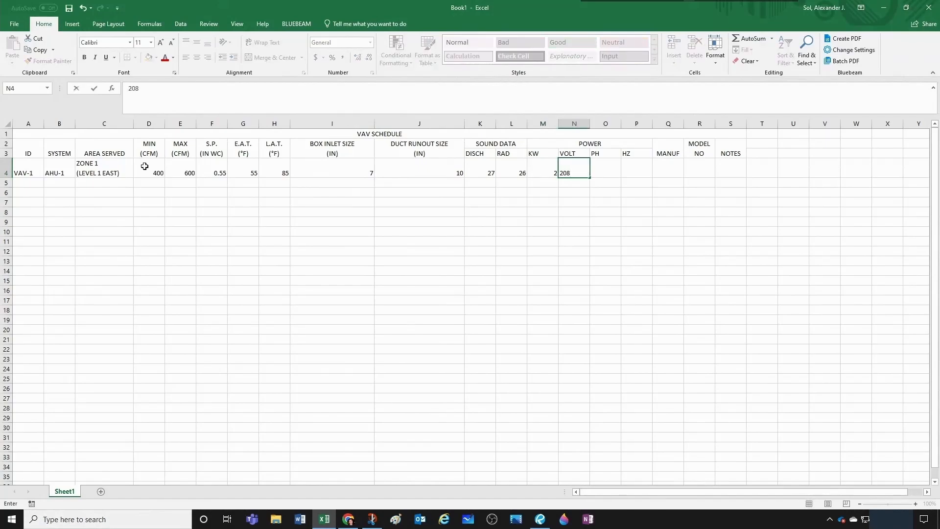
key("Tab")
type("3")
key("Tab")
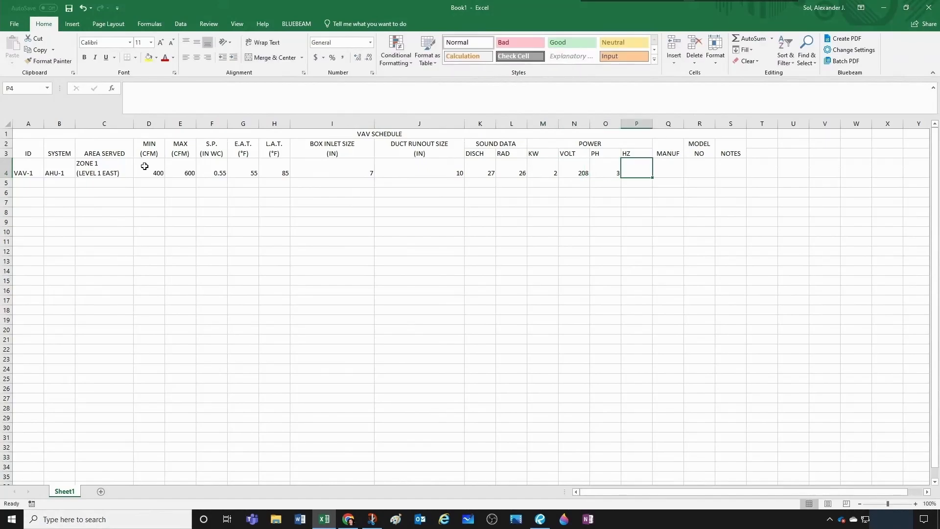
type("60")
key("Tab")
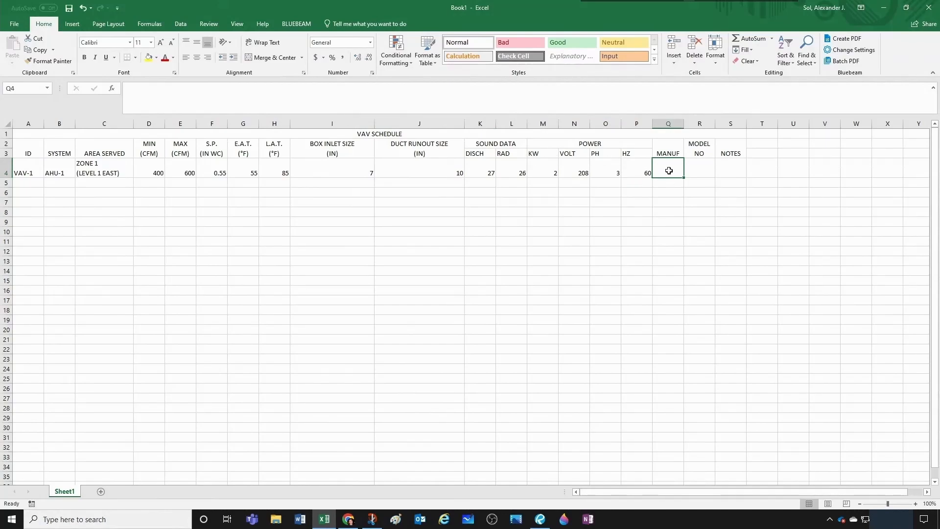
- Enter manufacturer DINKIN in Q4 and model number 12345 in R4, widening column R so its header fits on one line
type("DINKIN")
key("Tab")
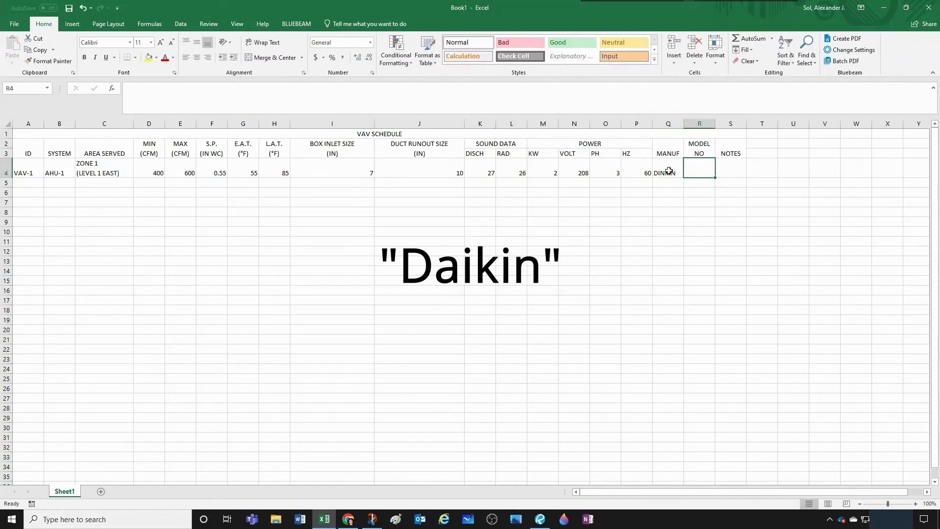
left_click_drag(715, 122, 731, 122)
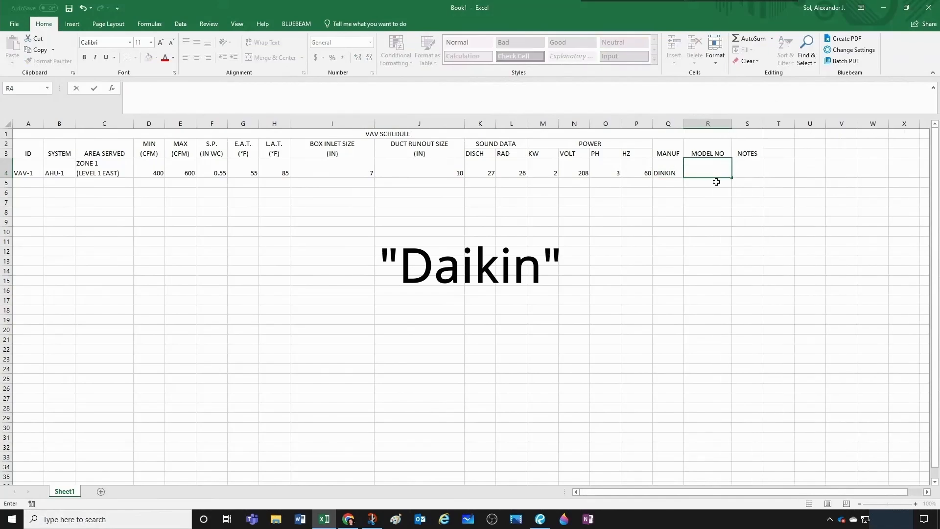
type("12345")
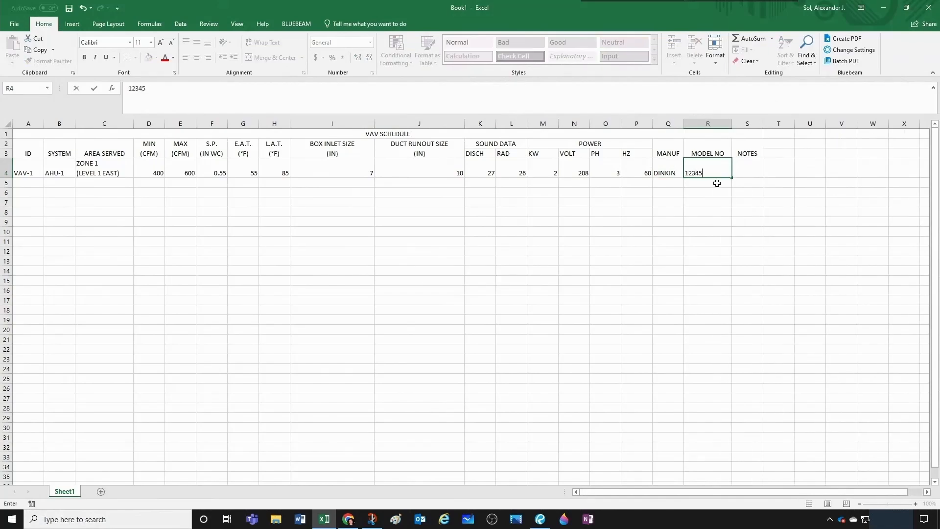
key("Return")
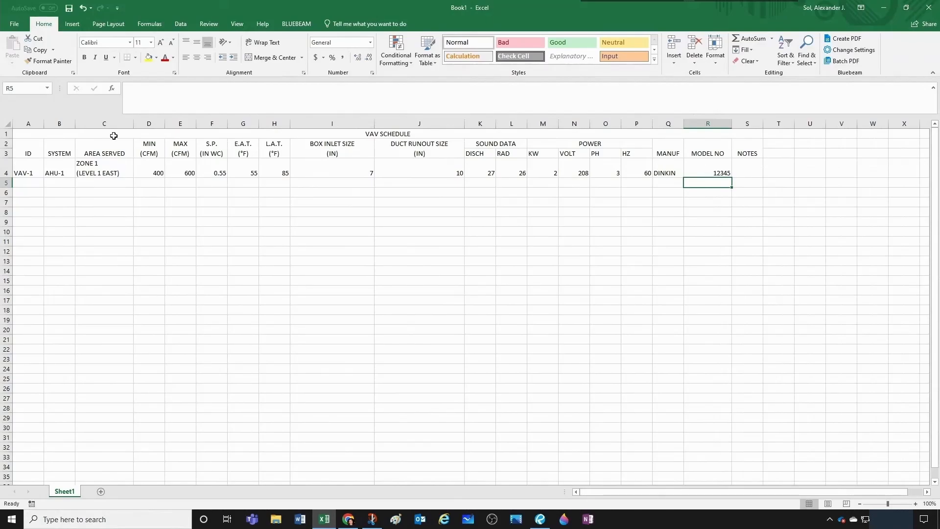
- Enter note 1 for VAV-1 in the NOTES cell S4
left_click(727, 173)
left_click(748, 175)
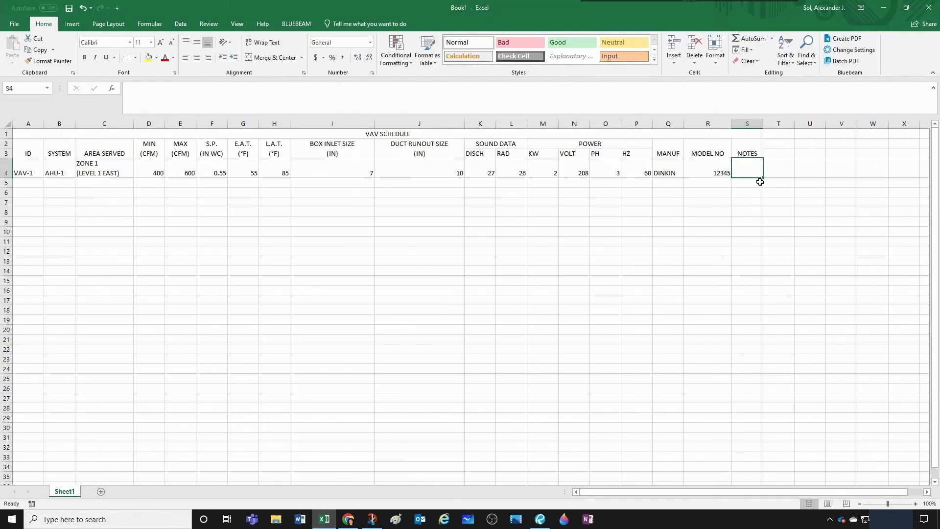
type("1")
key("Return")
key("Return")
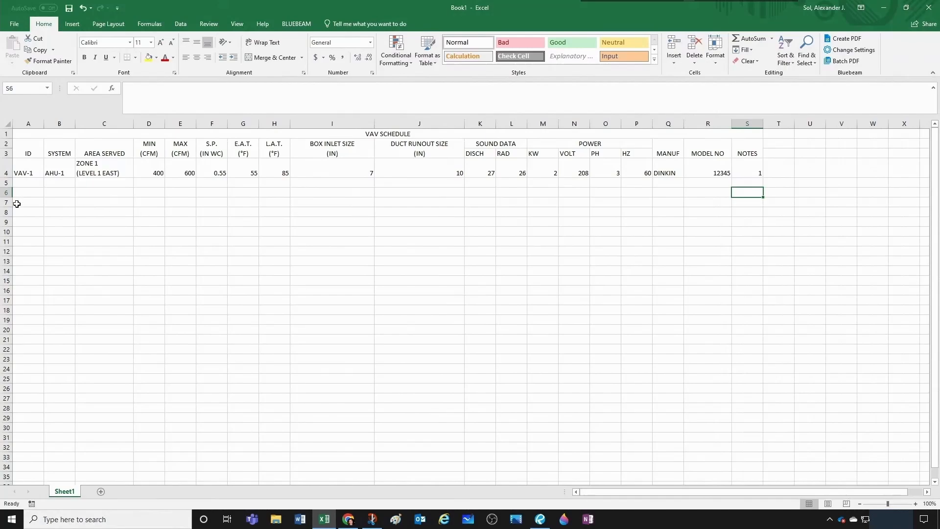
- Start the second equipment row with ID VAV-2 in A5 and system HAU-2 in B5
left_click(27, 180)
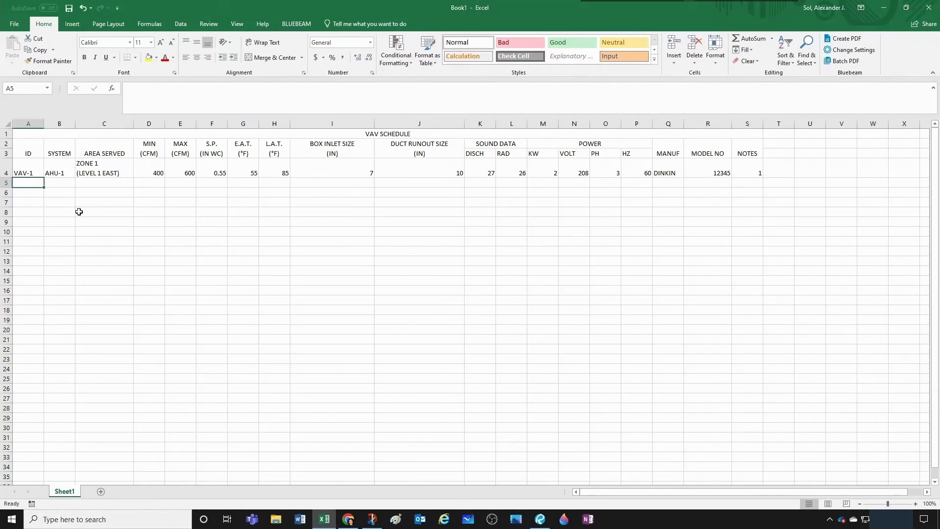
type("VAV-2")
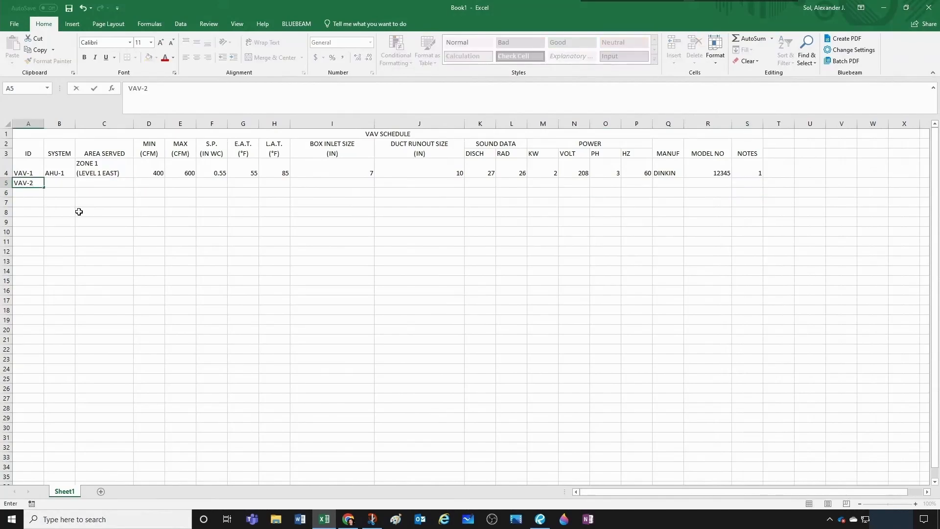
key("Tab")
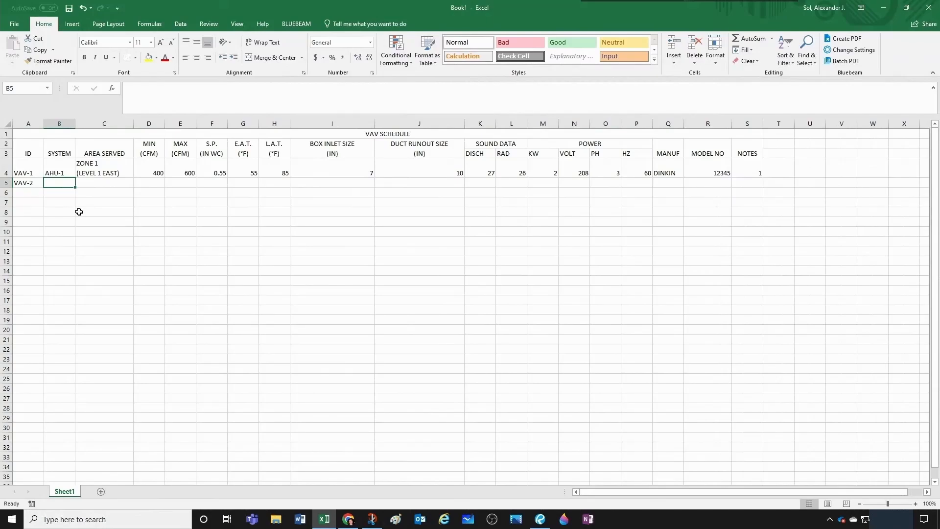
type("HAU-2")
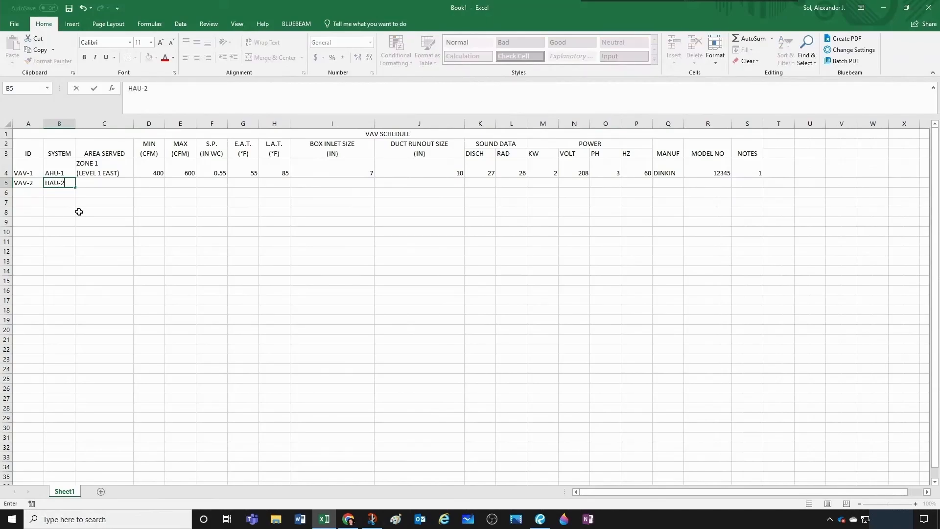
key("Tab")
- Enter VAV-2's area served in C5 on two lines: ZONE 2, with (LEVEL 1 WEST) below it
key("Up")
key("Left")
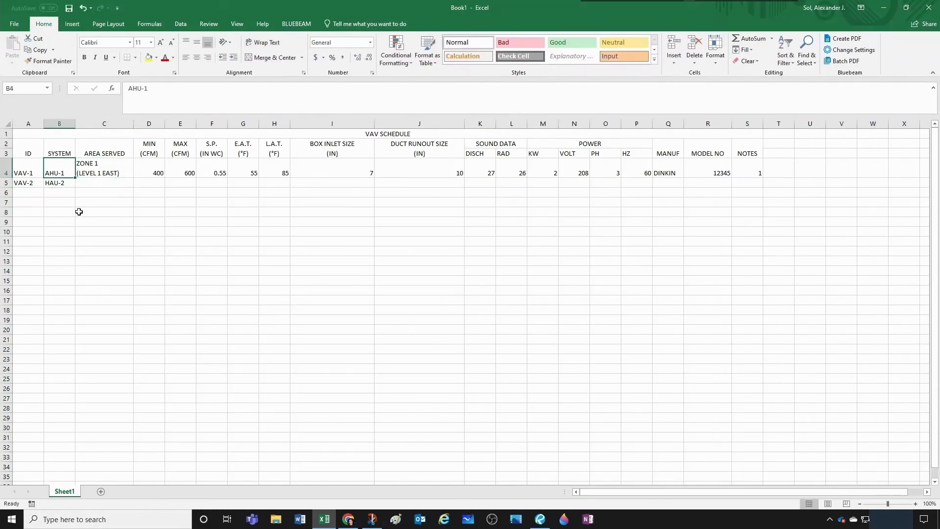
key("Down")
key("Right")
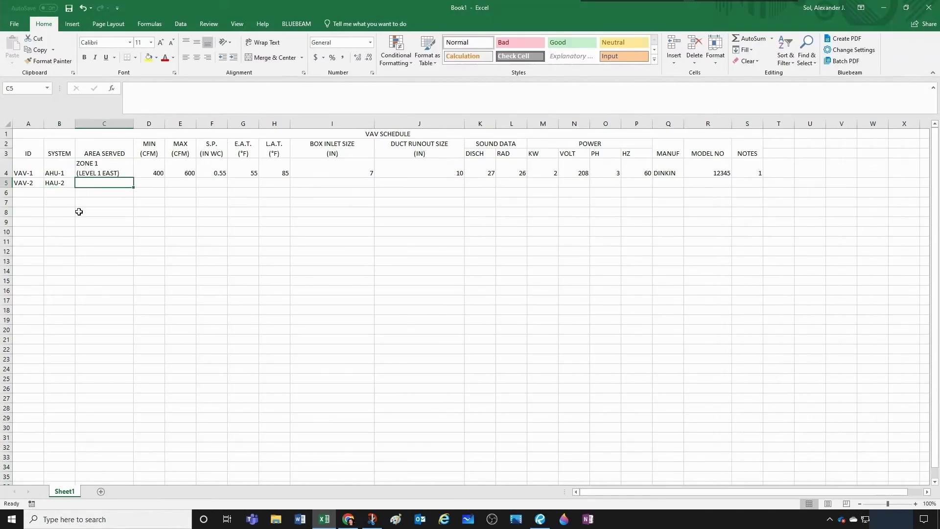
type("ZONE 2 ")
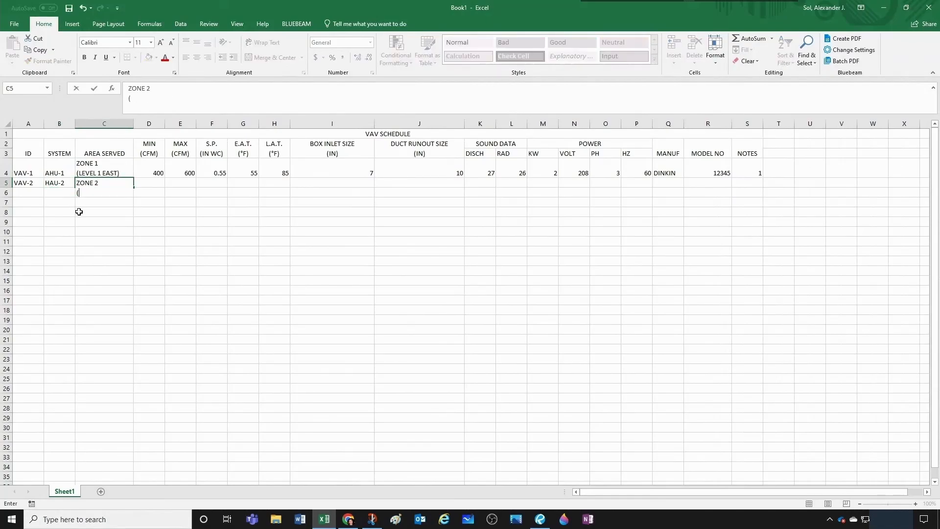
type("(LEVEL 1 WEST")
key("Tab")
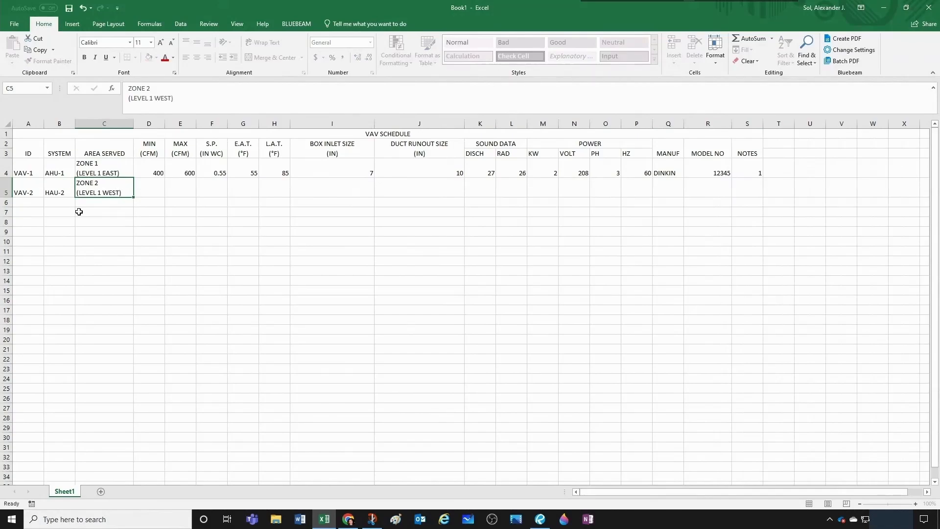
- Enter VAV-2's air data in D5 through H5: MIN 605, MAX 800, S.P. 0.65, E.A.T. 55 and L.A.T. 85
type("605")
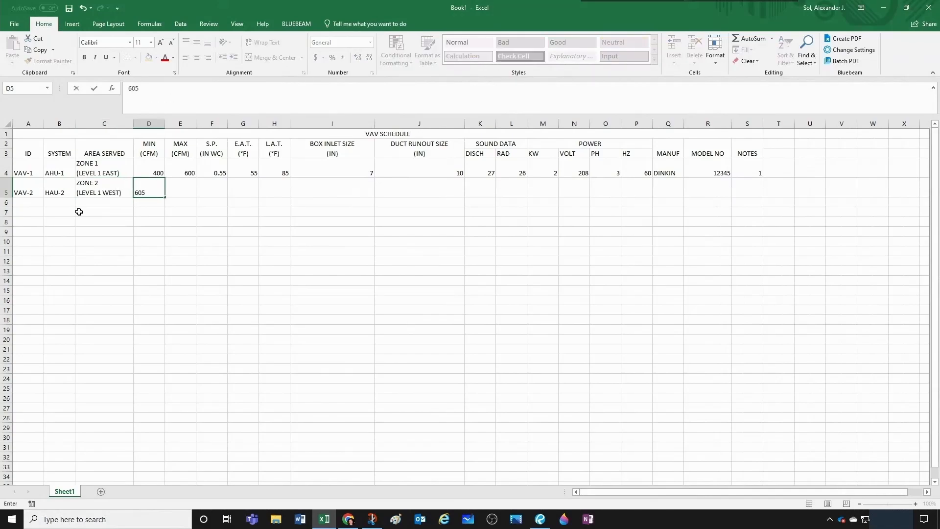
key("Tab")
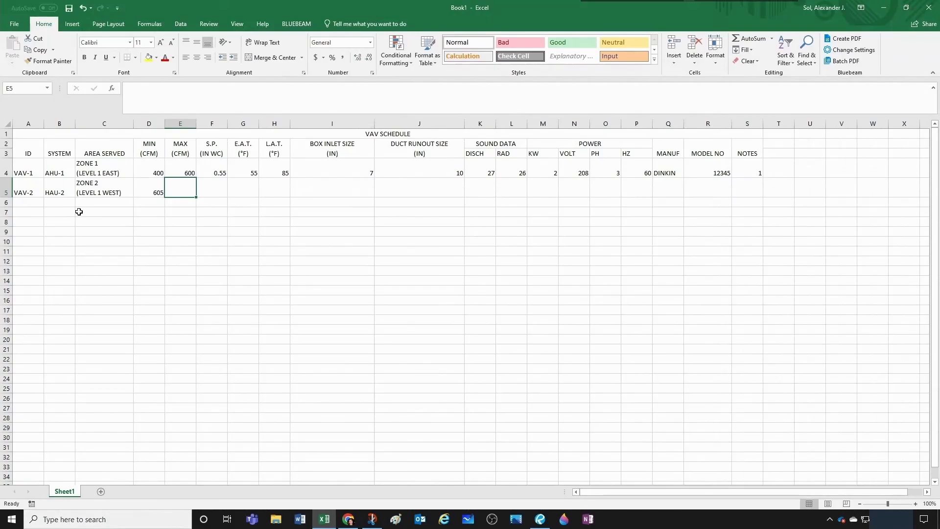
type("800")
key("Tab")
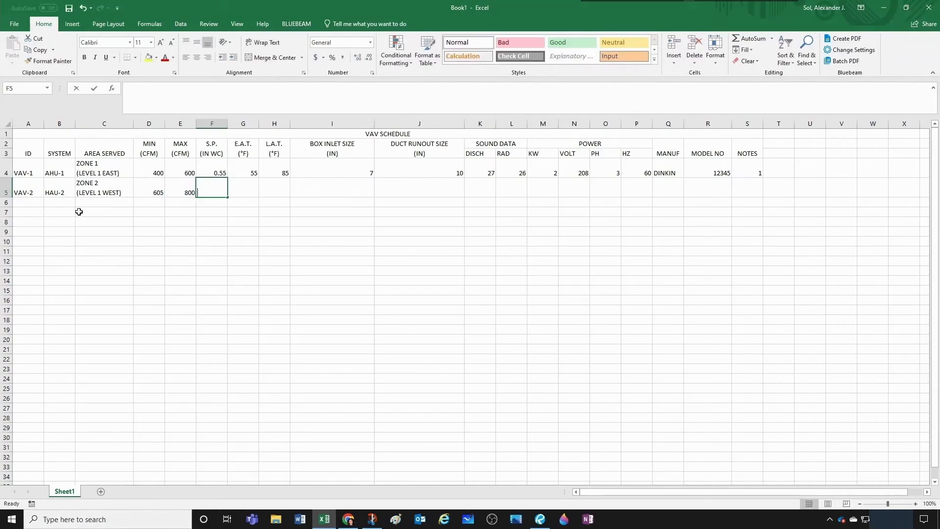
type("0.65")
key("Tab")
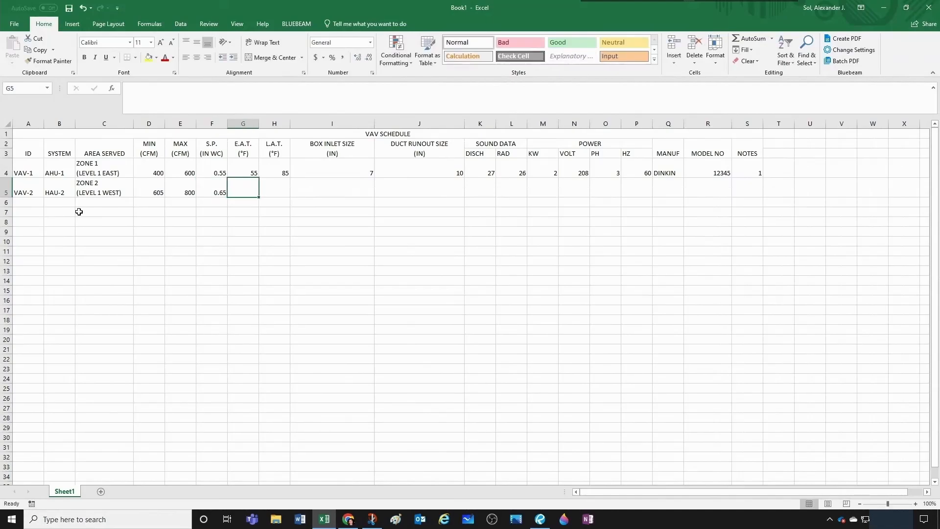
type("55")
key("Tab")
type("85")
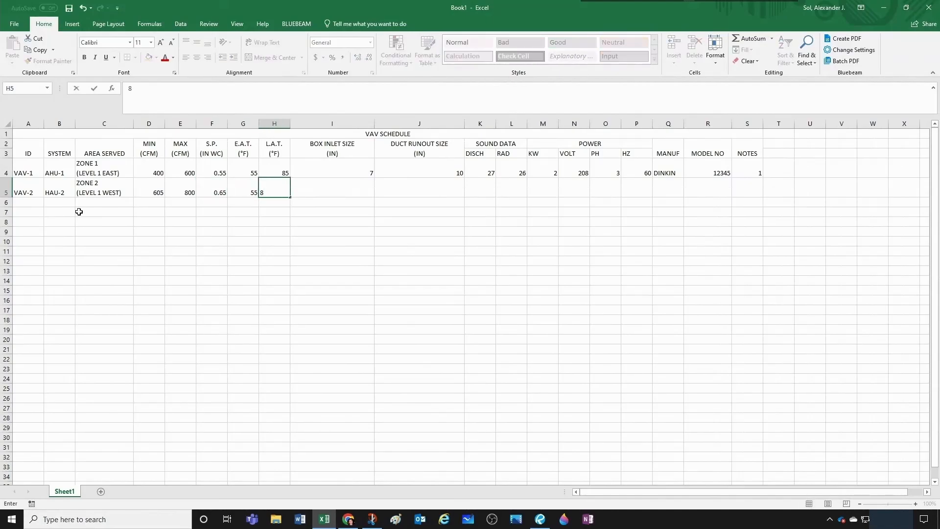
key("Tab")
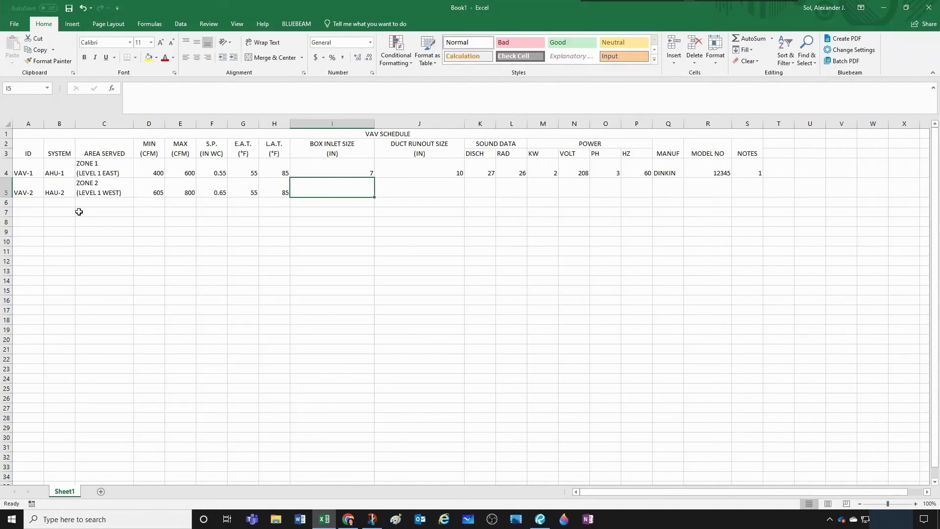
- Enter VAV-2's sizes and sound data in I5 through L5: box inlet 8, duct runout 10, DISCH 27 and RAD 25
type("8")
key("Tab")
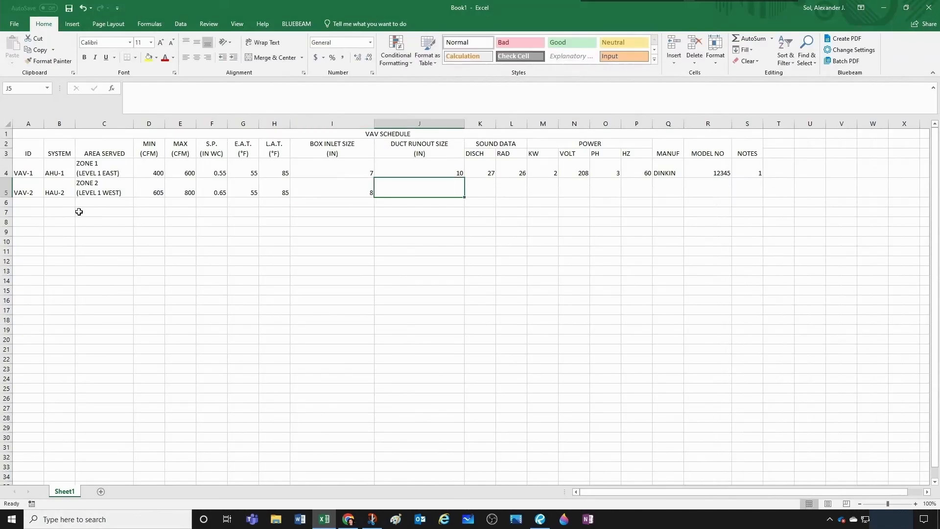
type("10")
key("Tab")
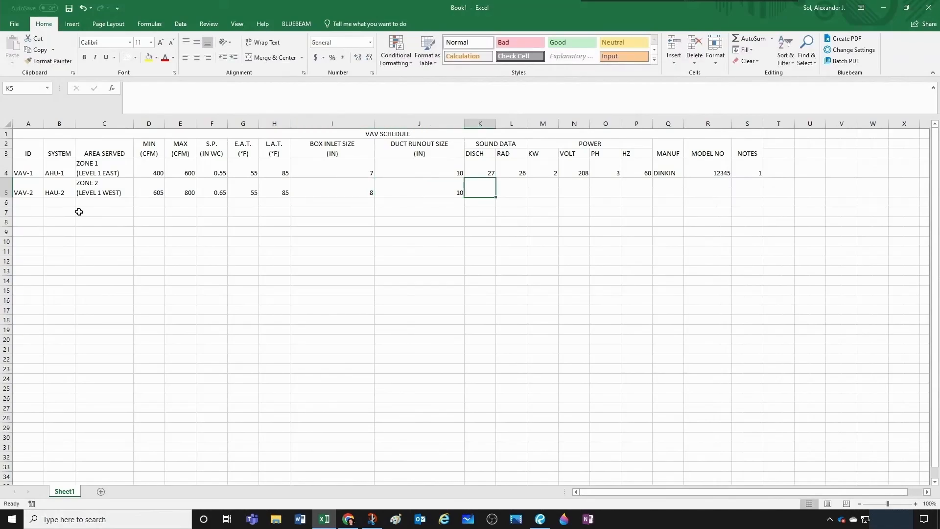
type("27")
key("Tab")
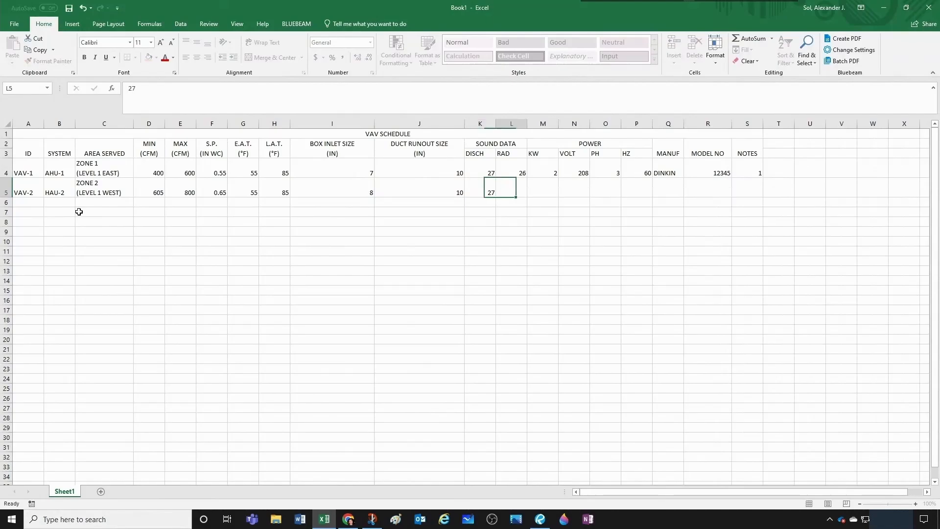
type("25")
key("Tab")
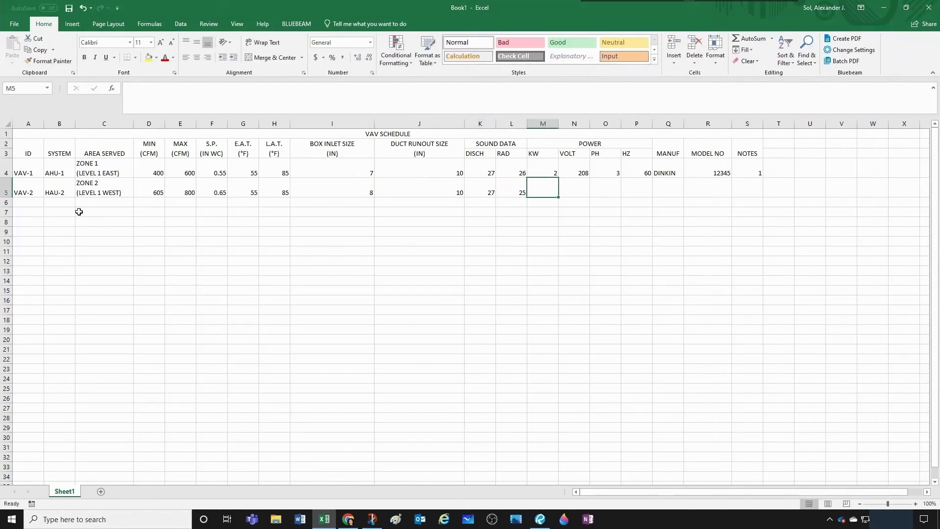
- Enter VAV-2's power data in M5 through P5: KW 2.5, VOLT 208, PH 3 and HZ 60
type("2.5")
key("Tab")
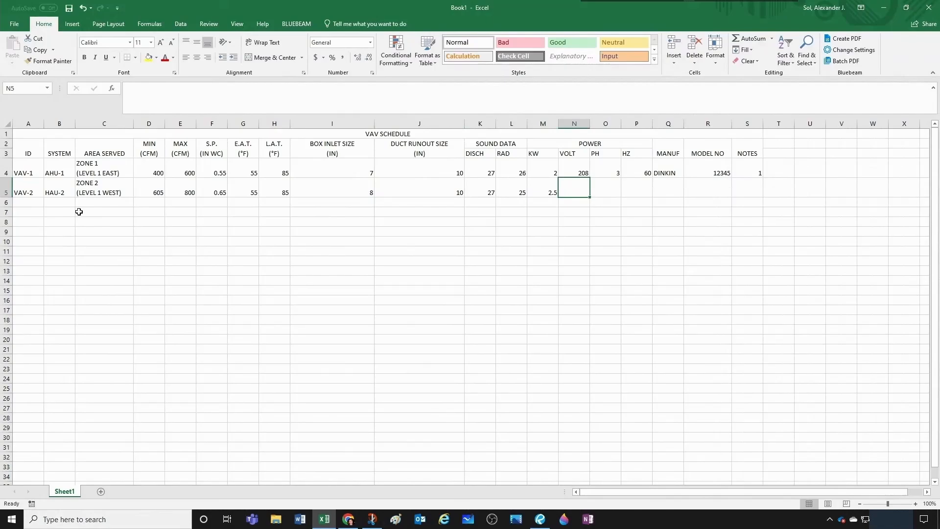
type("208")
key("Tab")
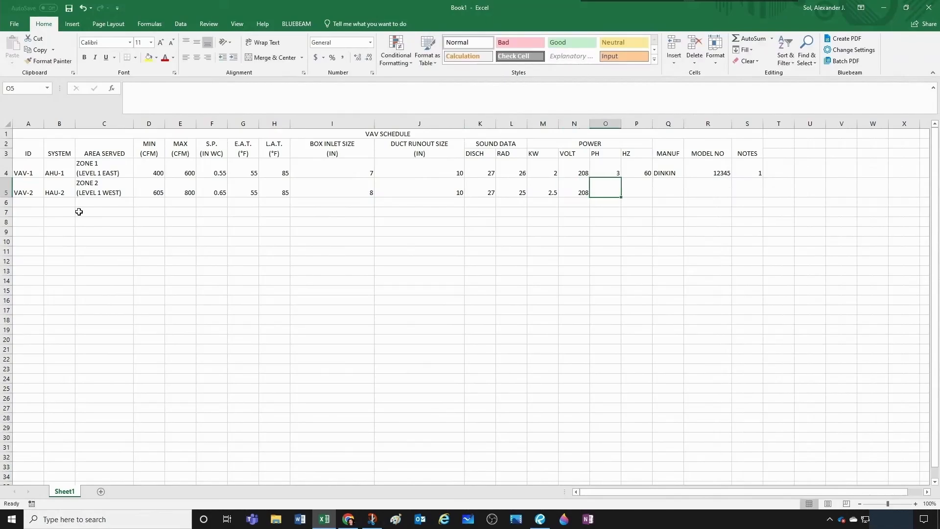
type("3")
key("Tab")
type("60")
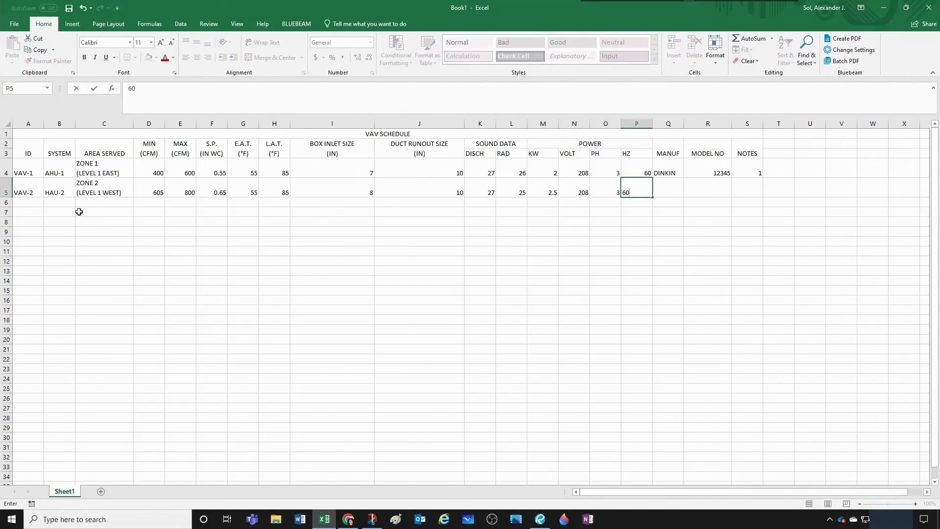
key("Tab")
- Enter manufacturer DAIKIN in Q5 and copy it over VAV-1's manufacturer in Q4
type("DAI")
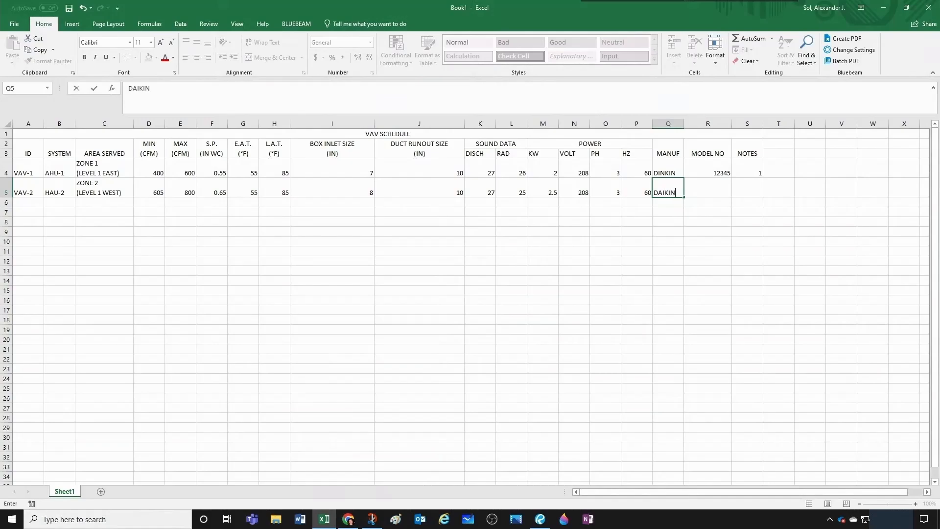
type("KIN")
key("Up")
left_click(670, 190)
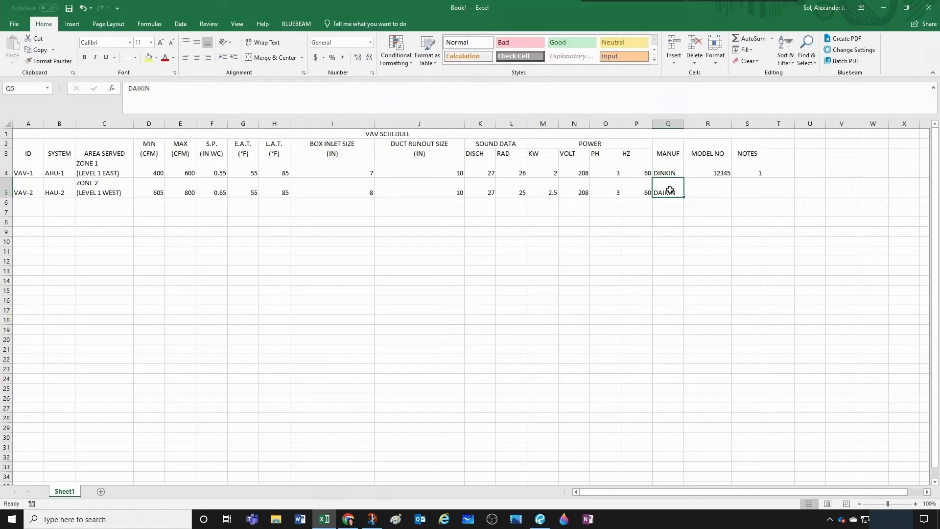
key("ctrl+c")
left_click(678, 170)
key("ctrl+v")
left_click(671, 222)
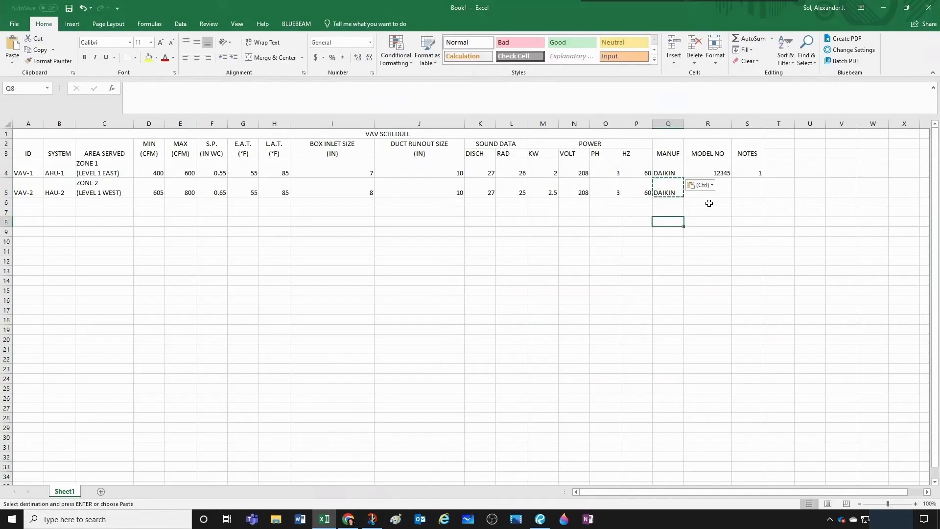
key("Escape")
- Switch to Chrome to view the Daikin VAV product page, and return to the Excel schedule
left_click(348, 520)
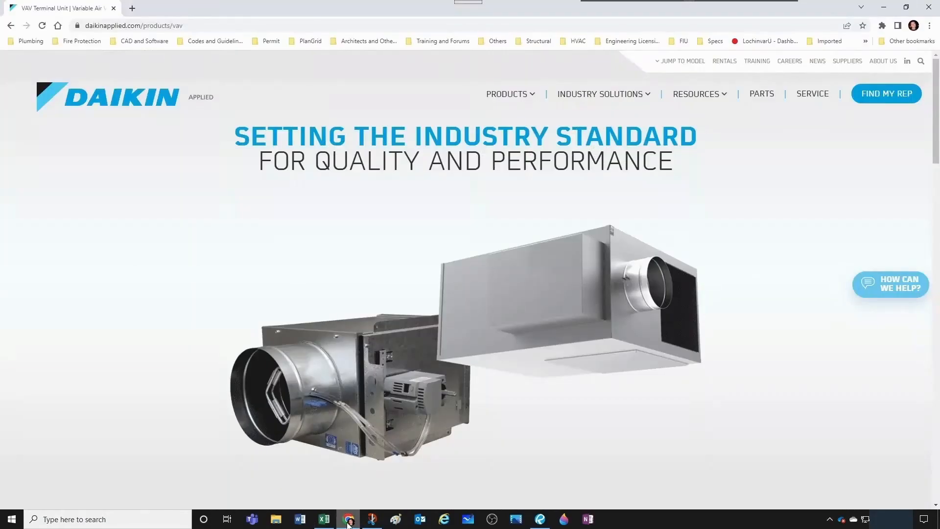
left_click(348, 520)
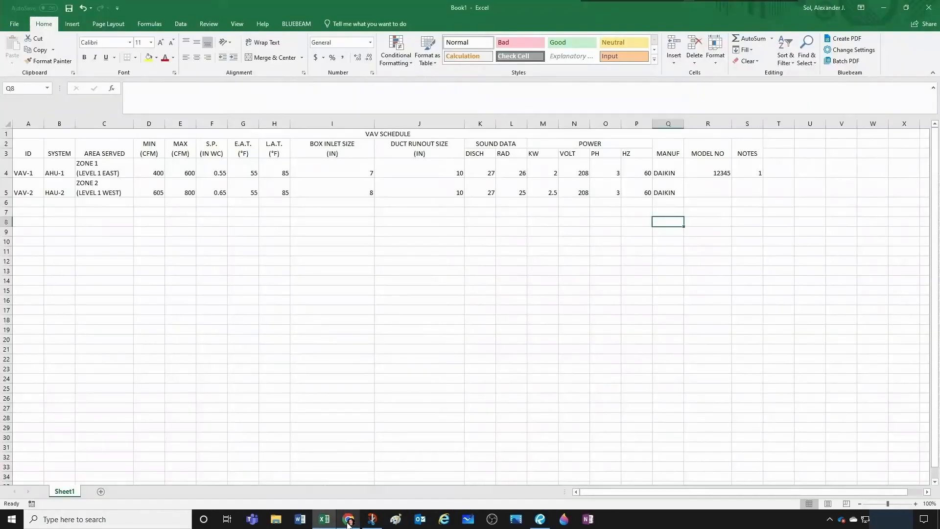
- Enter VAV-2's model number 12346 in R5 and note 2 in S5
left_click(725, 191)
type("12346")
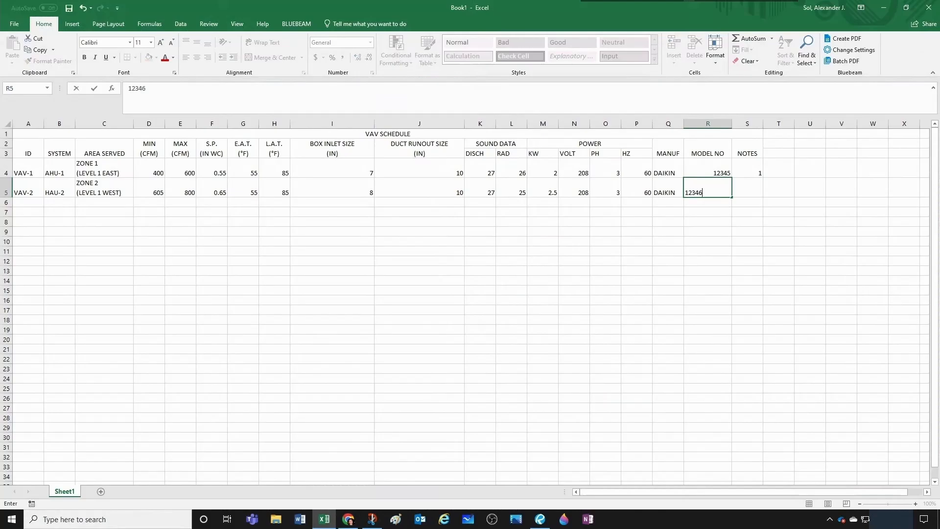
left_click(754, 212)
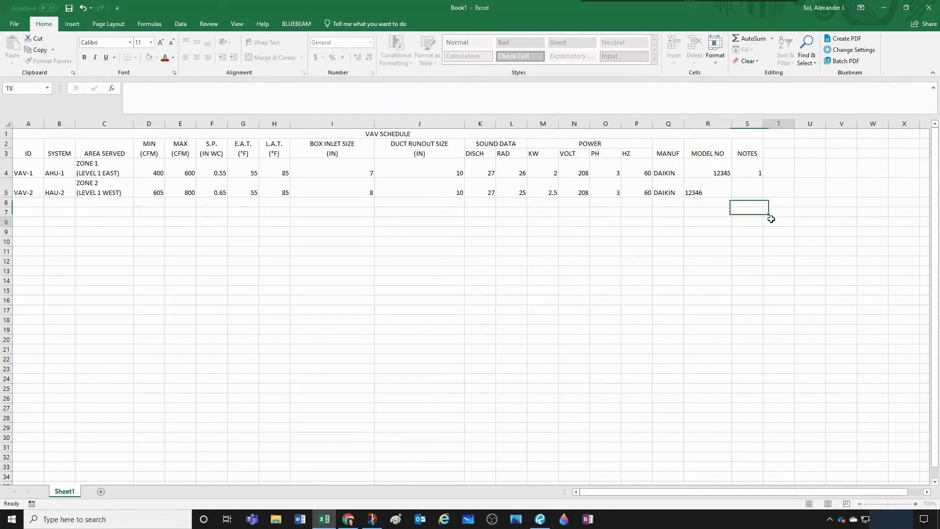
left_click(758, 192)
type("2")
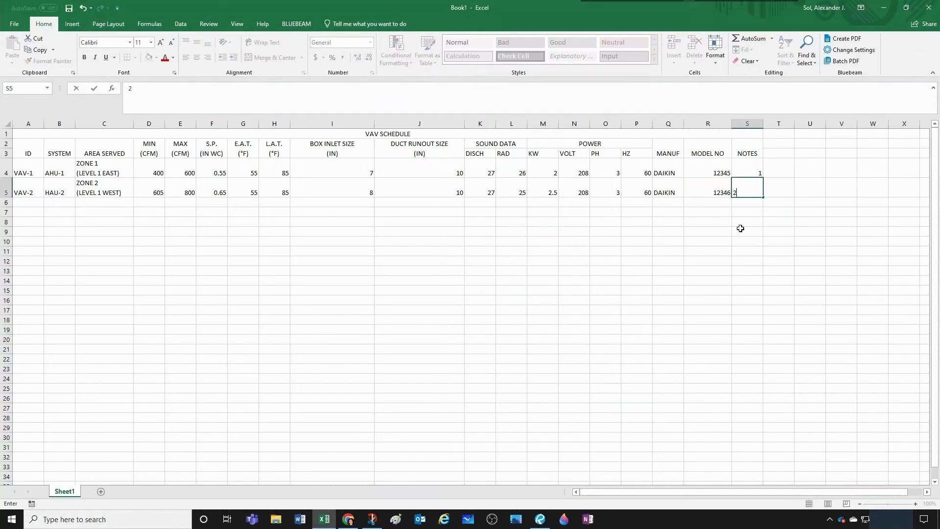
left_click(739, 226)
- Copy the VAV-1 and VAV-2 data rows, A4 through S5, and paste them directly below starting at A6
left_click(30, 172)
left_click_drag(53, 171, 755, 198)
key("ctrl+c")
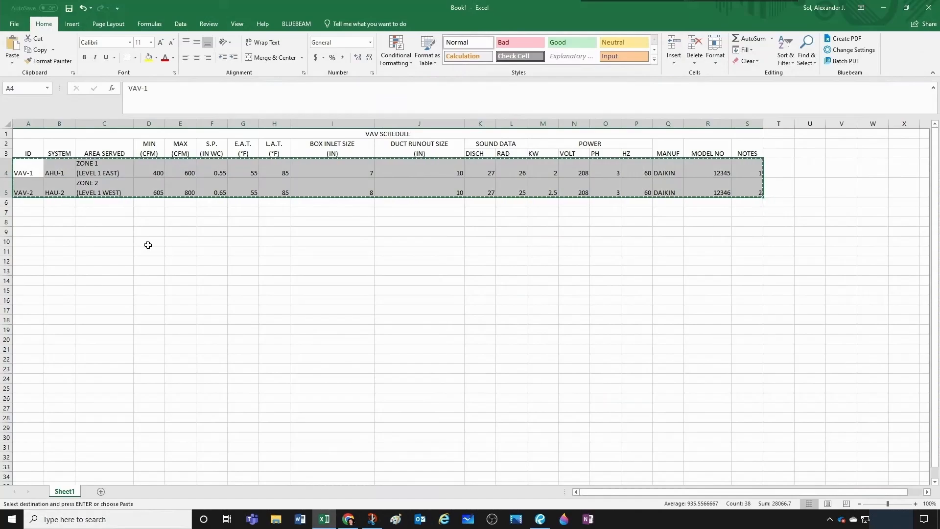
left_click(39, 204)
key("ctrl+v")
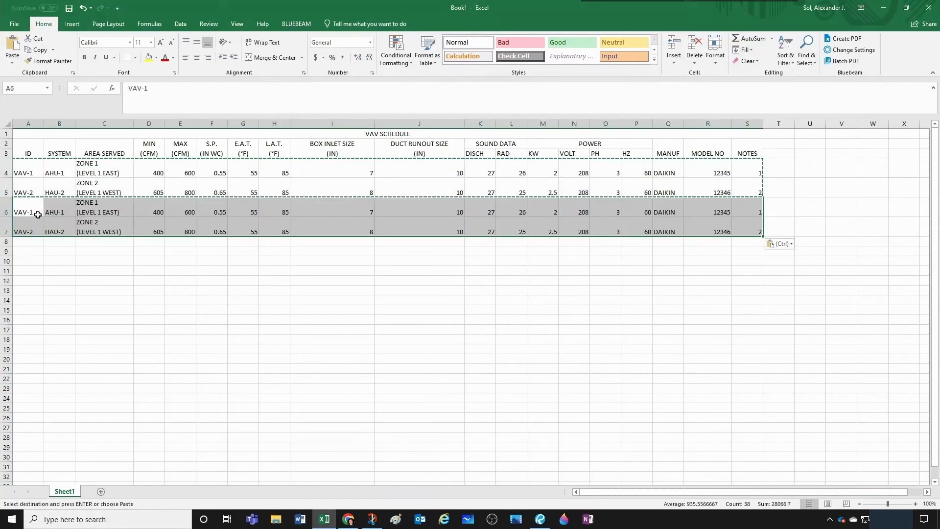
- Change the level number to 2 in the pasted area-served cells: LEVEL 2 EAST in C6 and LEVEL 2 WEST in C7
double_click(100, 212)
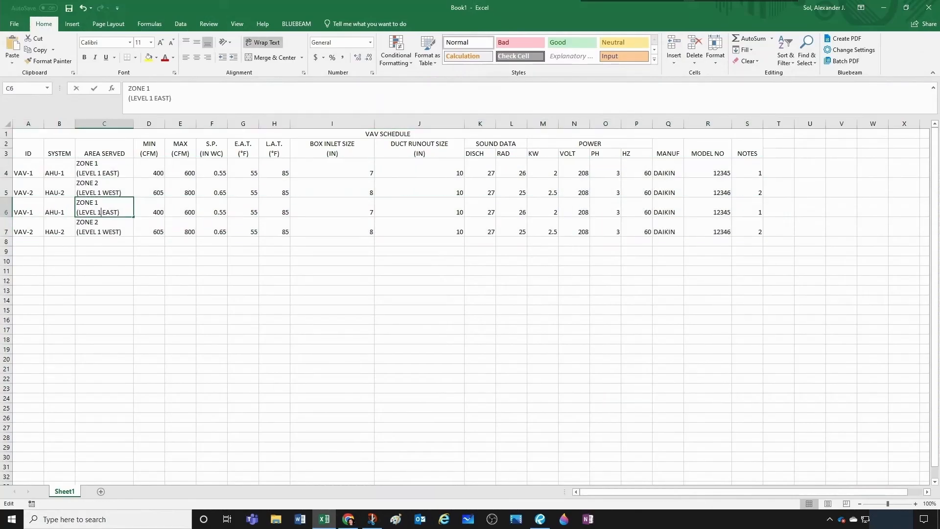
key("BackSpace")
type("2")
left_click(104, 232)
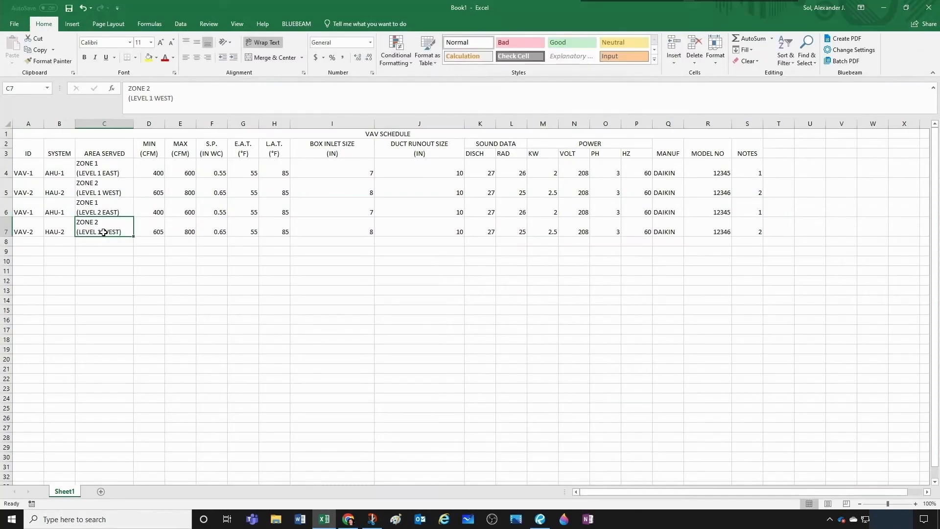
double_click(101, 232)
key("BackSpace")
type("2")
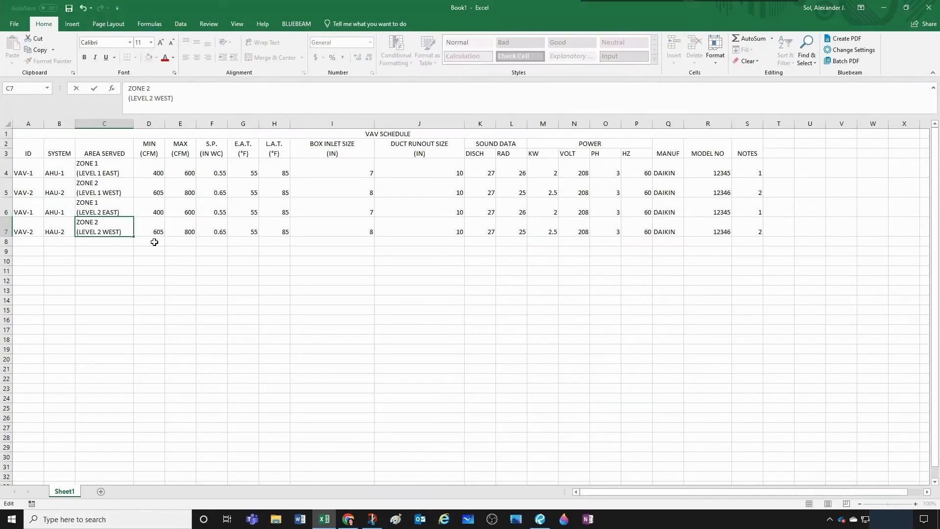
left_click(119, 251)
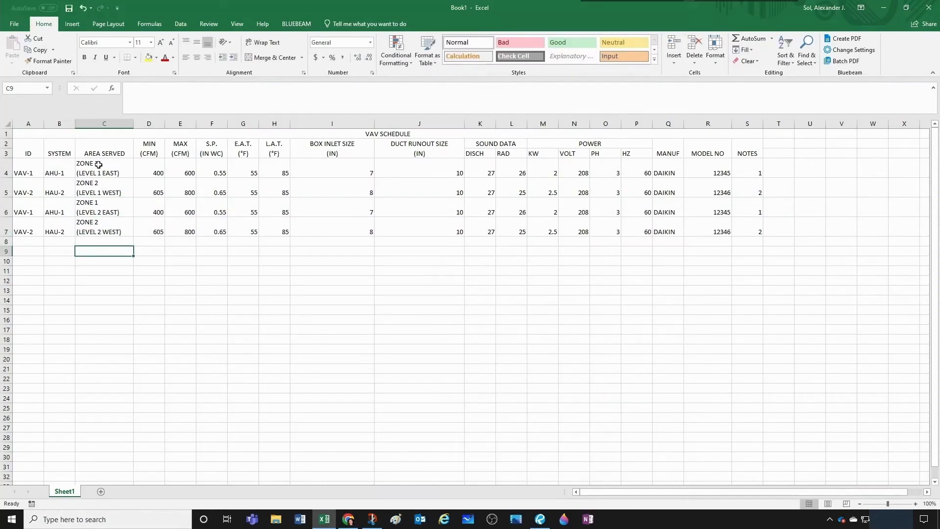
- Renumber the zones in the pasted area-served cells to ZONE 3 in C6 and ZONE 4 in C7
double_click(96, 202)
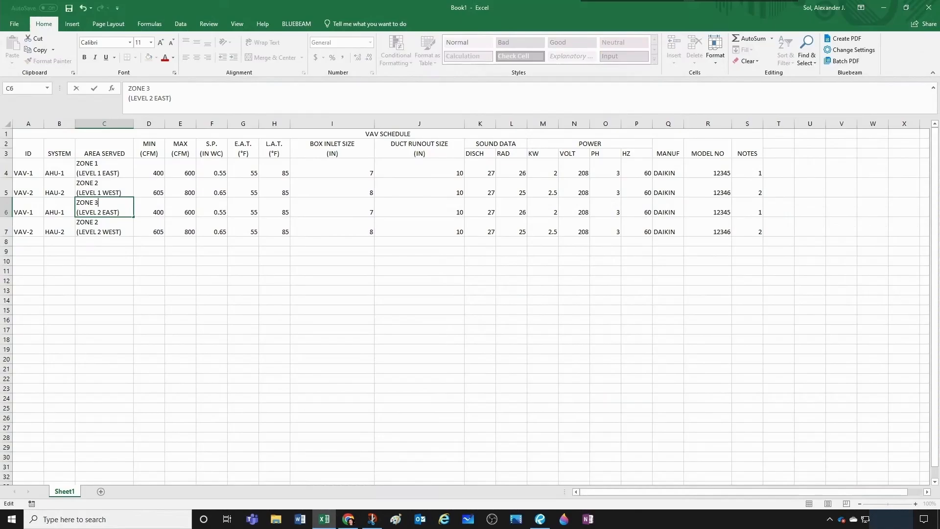
left_click(110, 226)
left_click(103, 210)
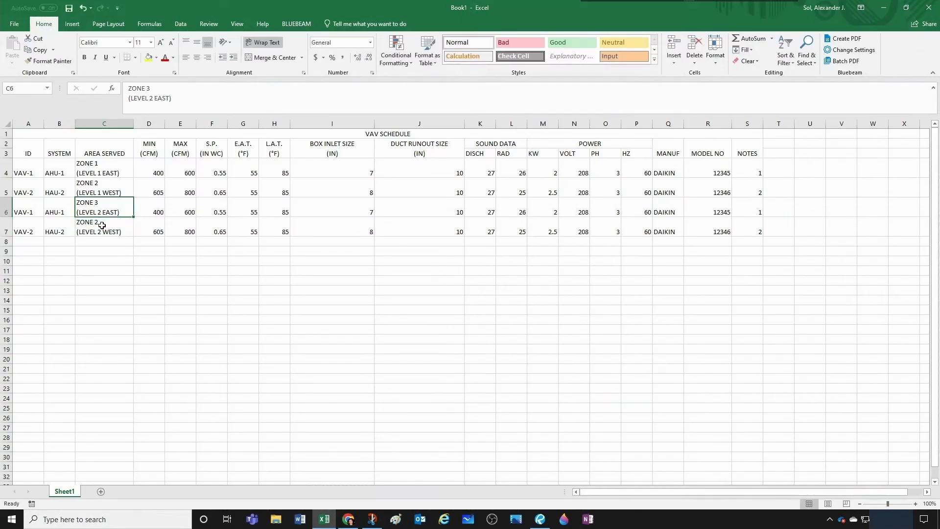
left_click(101, 222)
double_click(101, 223)
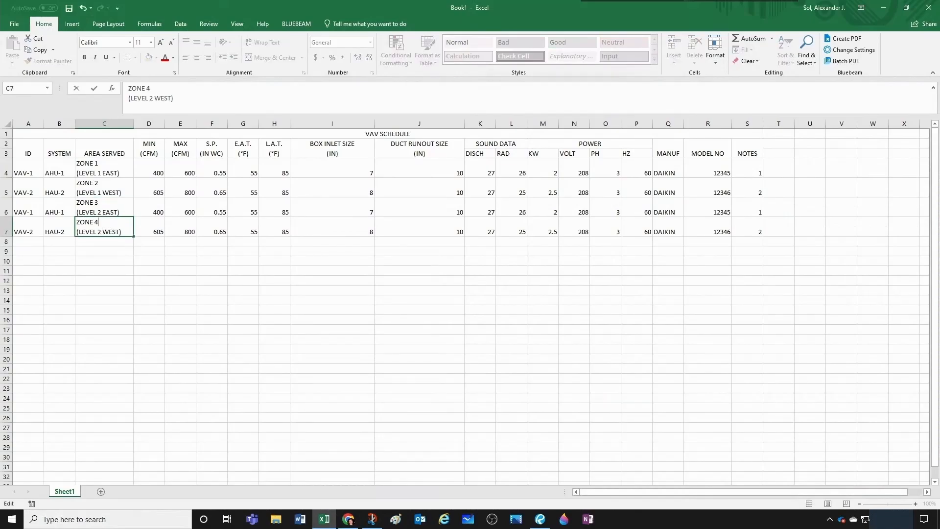
left_click(141, 269)
- Centre the contents of A1 through S7 both vertically and horizontally, with borders around all cells
left_click_drag(38, 140, 757, 231)
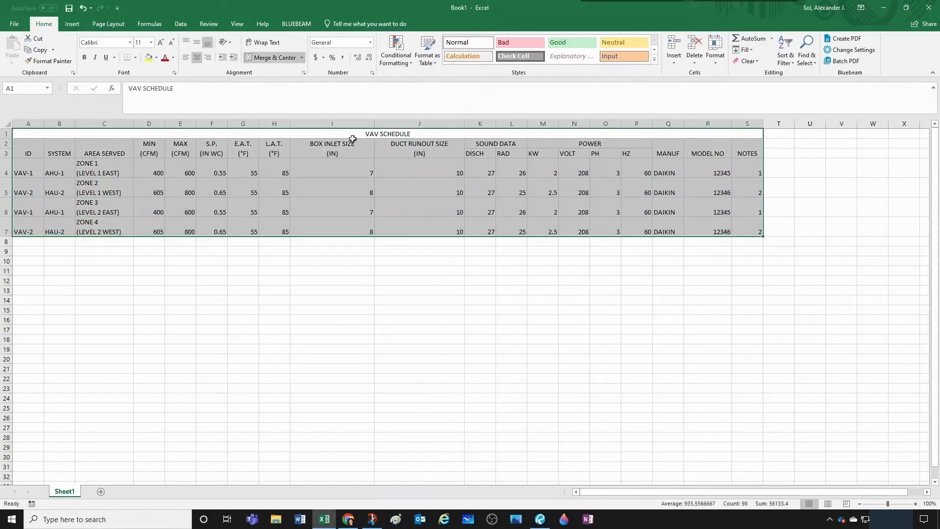
left_click(197, 43)
left_click(196, 58)
left_click(195, 58)
left_click(419, 320)
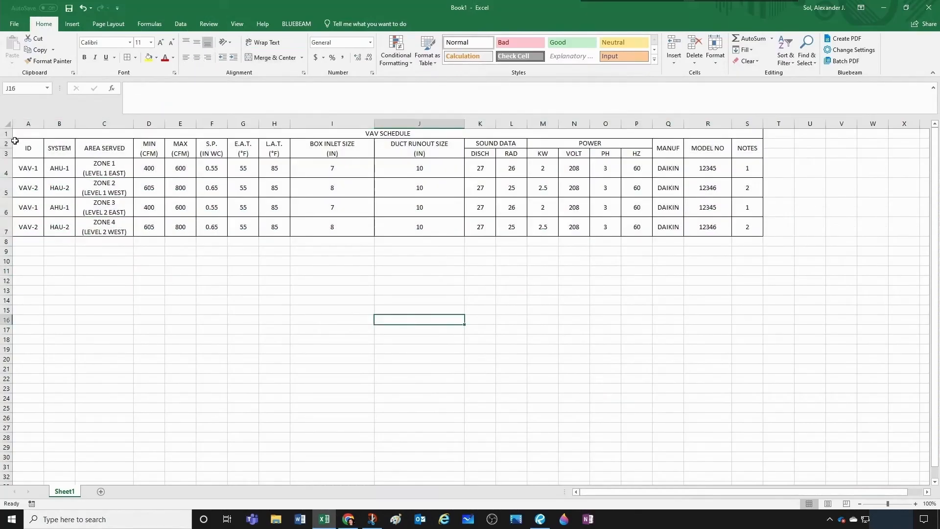
- Make the schedule title and the header cells in rows 1 through 3 bold
left_click_drag(30, 134, 458, 138)
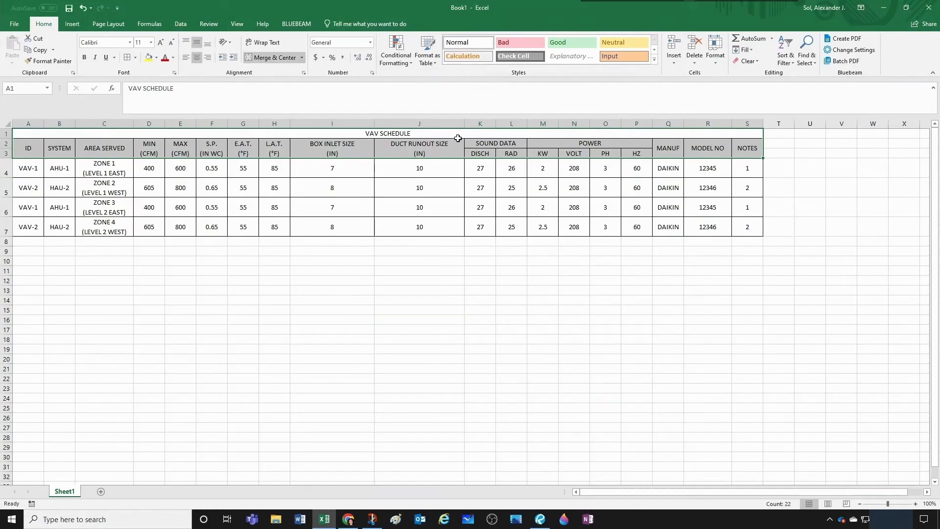
left_click(292, 289)
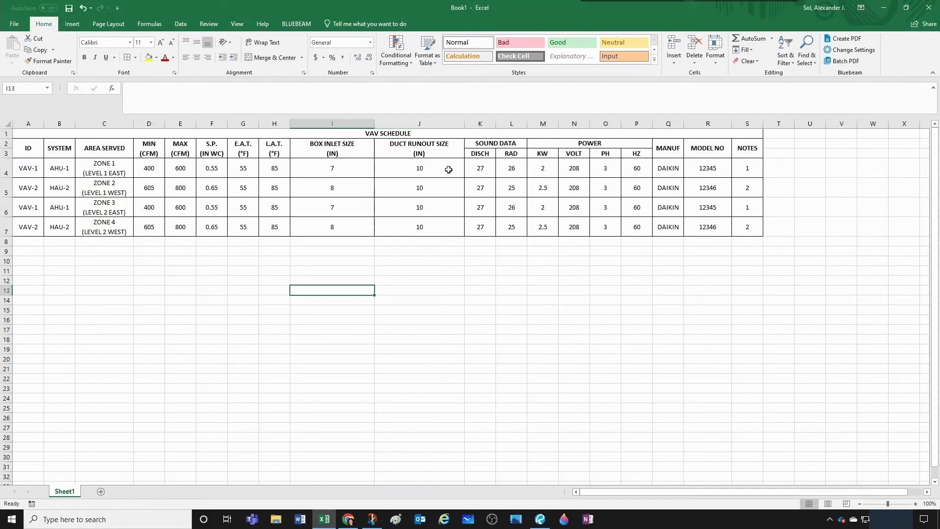
left_click(514, 307)
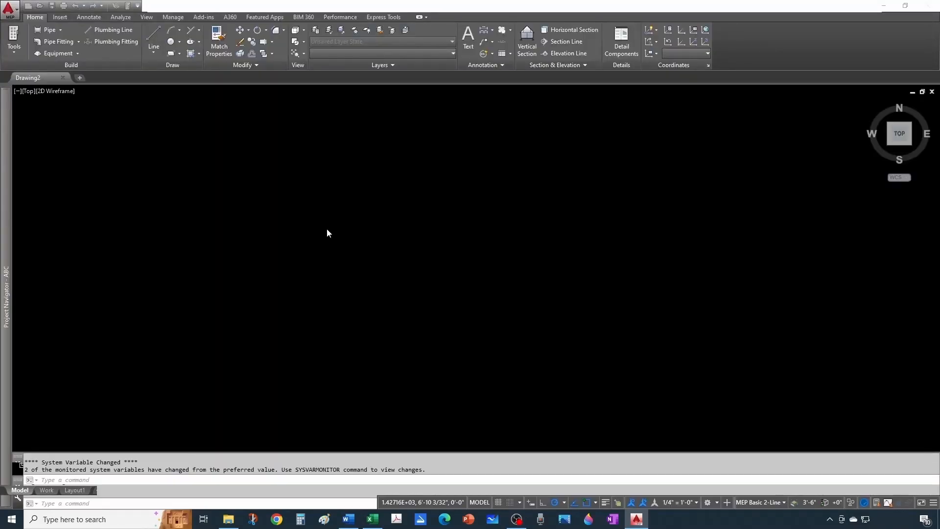
- Switch to AutoCAD MEP and paste the copied VAV box linework from the clipboard into the empty drawing
right_click(314, 224)
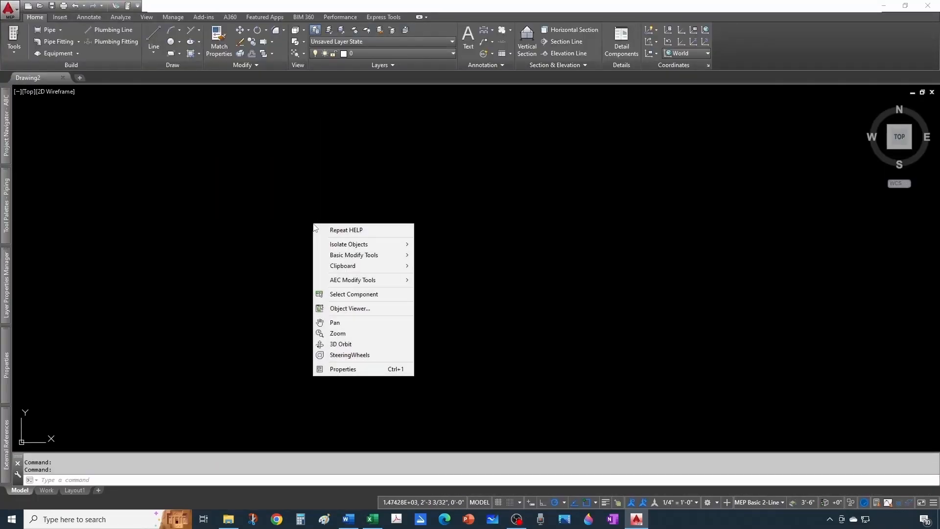
mouse_move(346, 266)
left_click(436, 298)
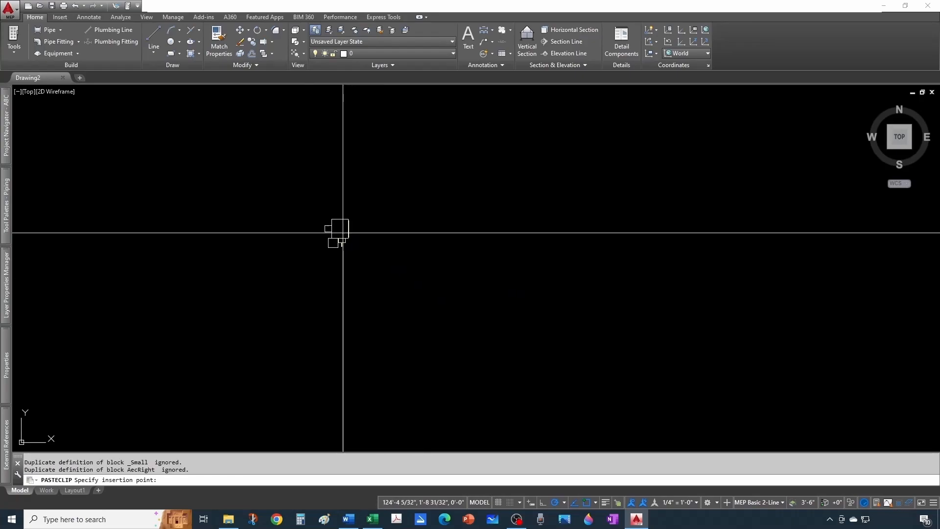
left_click(343, 233)
- Move all of the pasted VAV box linework to layer 0
left_click(320, 155)
left_click(413, 242)
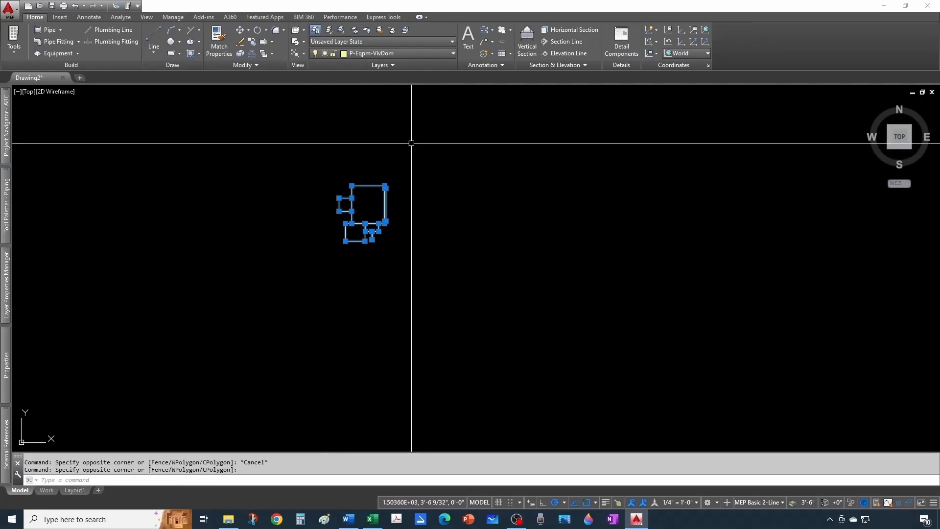
left_click(409, 52)
scroll(396, 148, "up", 1)
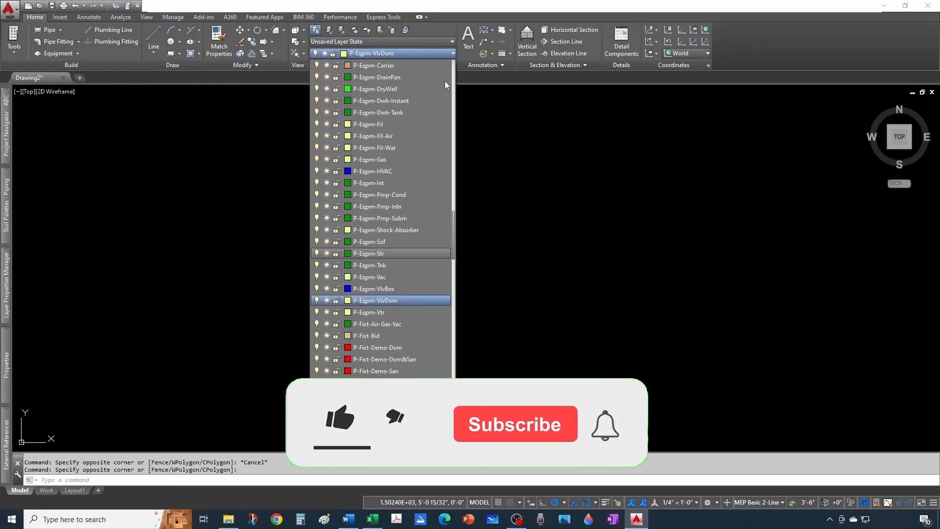
left_click_drag(445, 81, 446, 65)
left_click(353, 64)
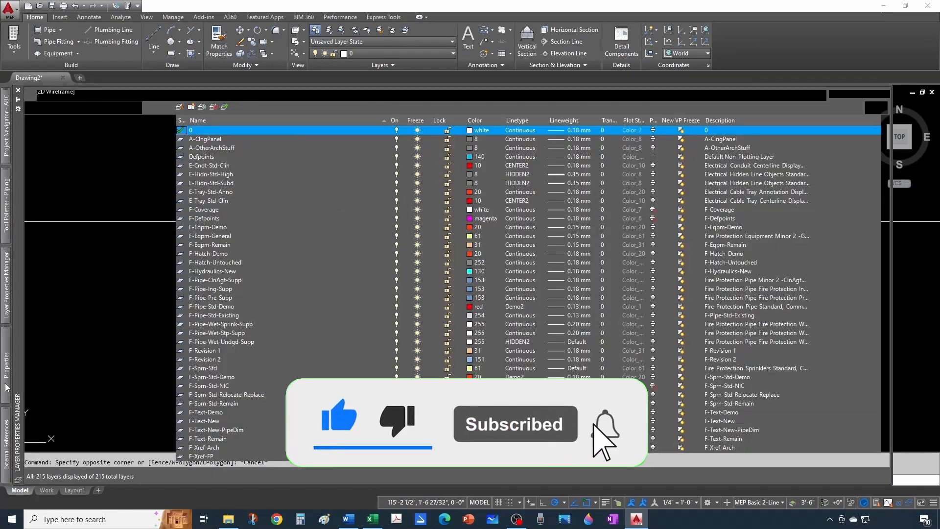
- Set the colour of the VAV box polylines to ByLayer and clear the selection
mouse_move(6, 365)
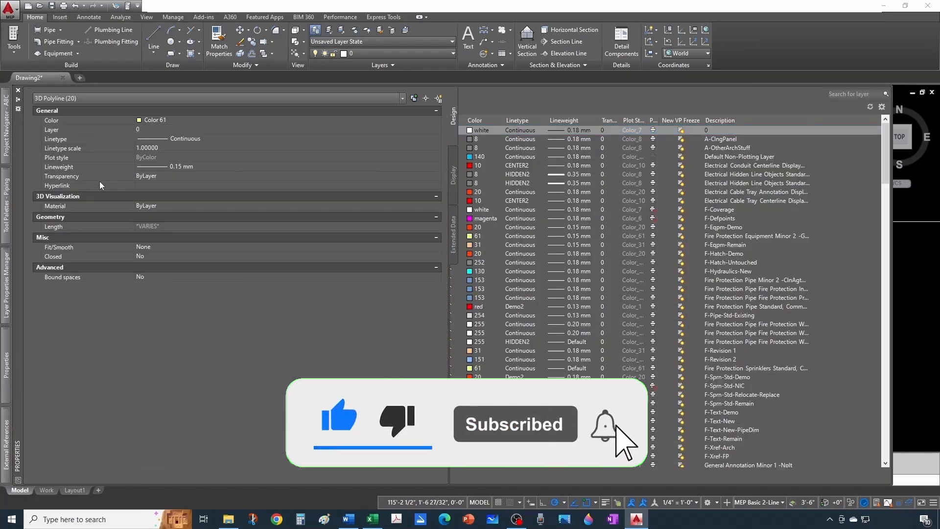
left_click(210, 119)
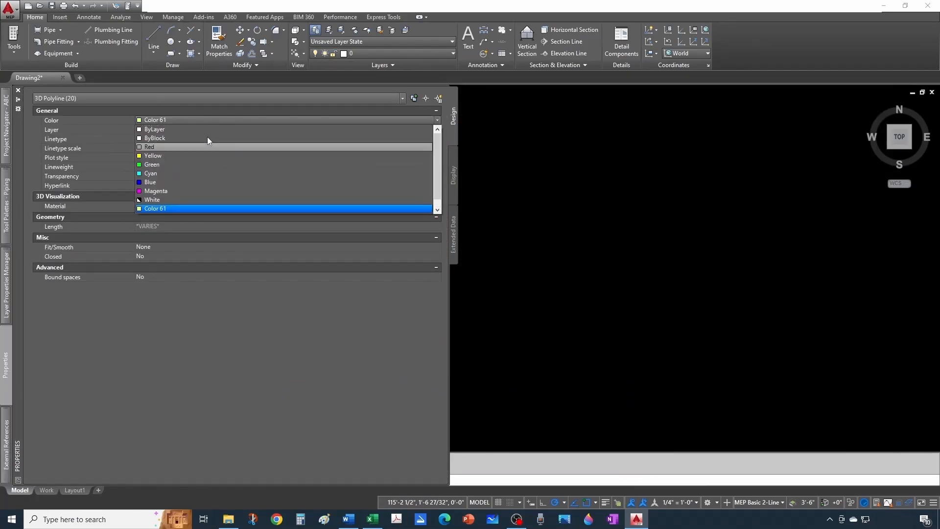
left_click(166, 130)
key("Escape")
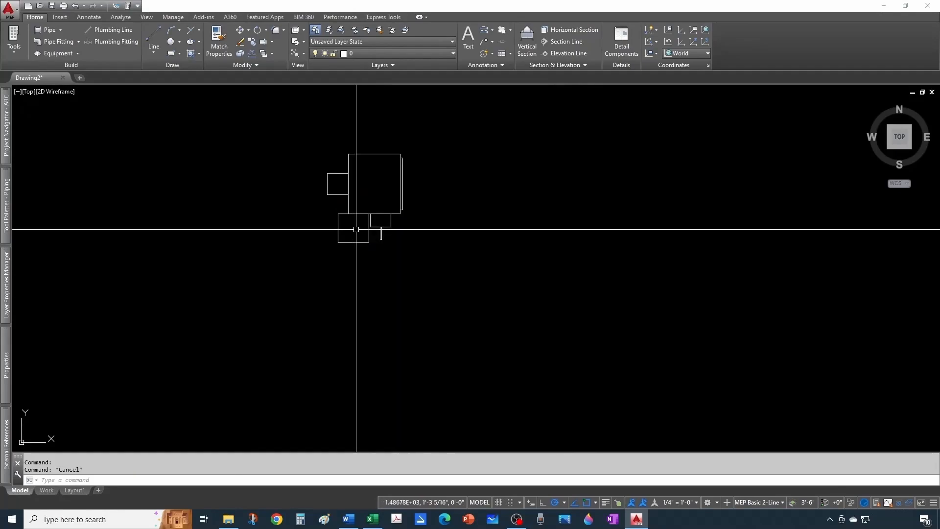
scroll(364, 228, "up", 2)
middle_click_drag(365, 228, 404, 291)
scroll(377, 236, "down", 2)
key("Escape")
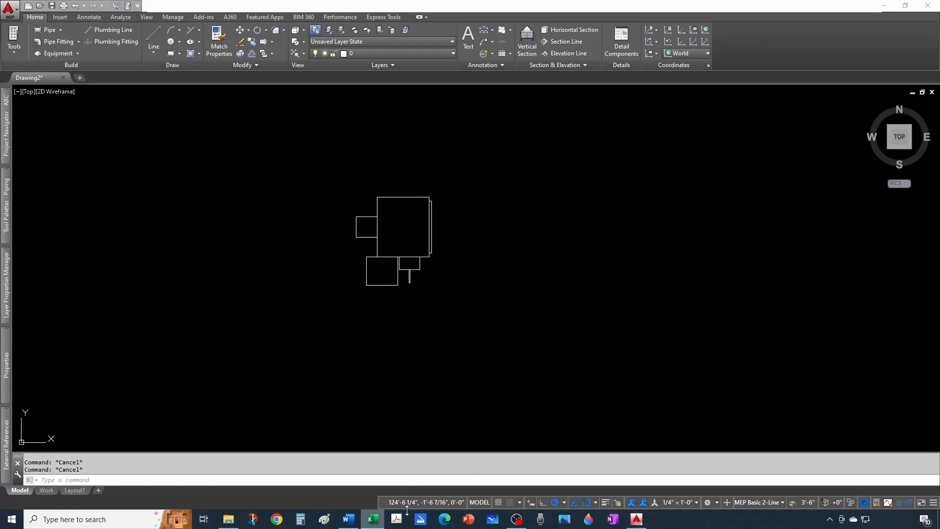
- Bring up the VAV Schedule workbook in Excel to review its column headings, and return to the AutoCAD MEP drawing
left_click_drag(939, 15, 483, 64)
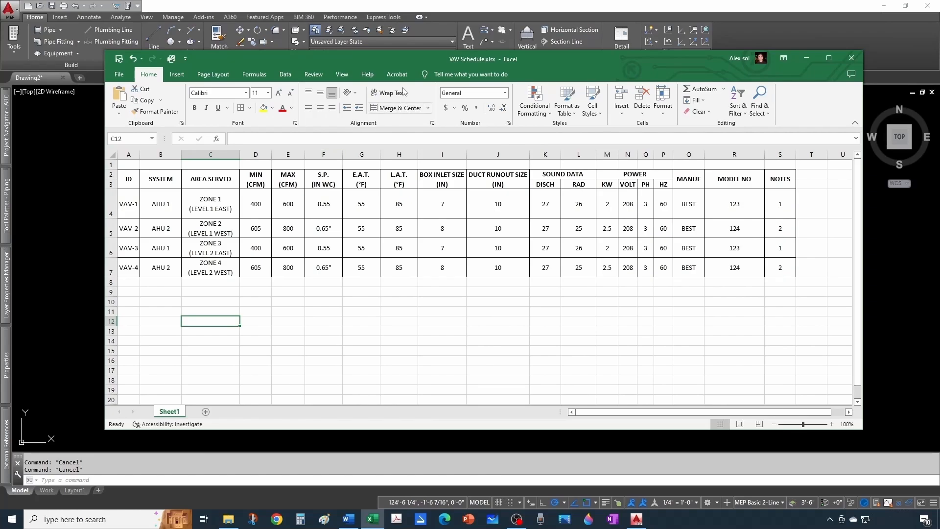
left_click_drag(415, 59, 939, 78)
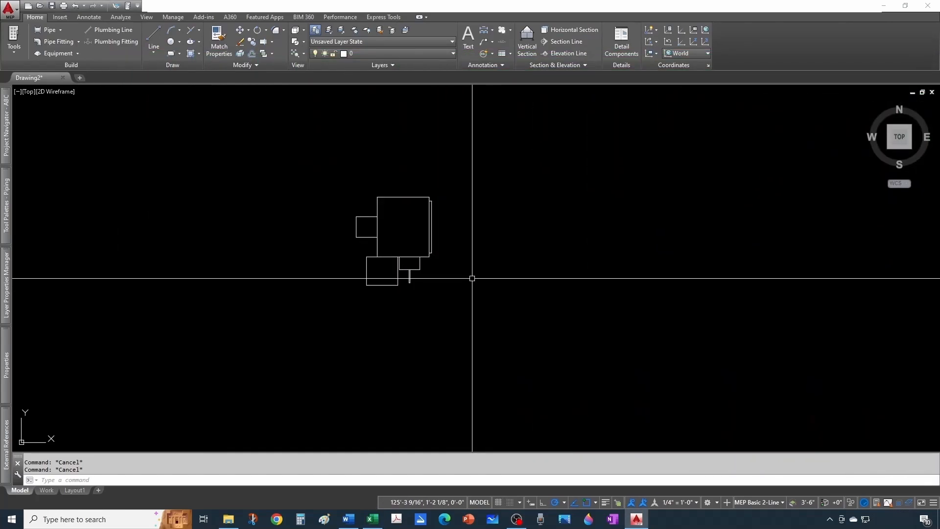
- Start an invisible attribute definition with the tag ID and the prompt ID, leaving the default value empty
type("a")
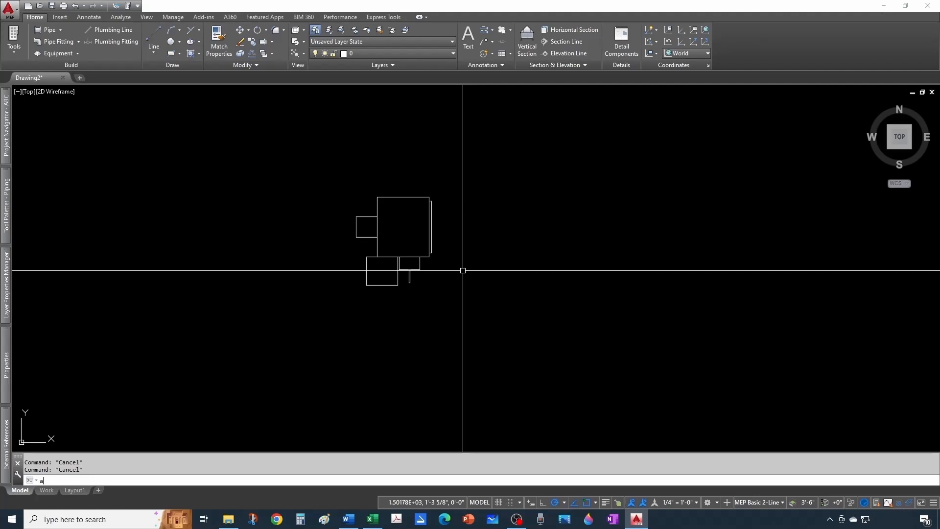
type("ttdef")
key("Return")
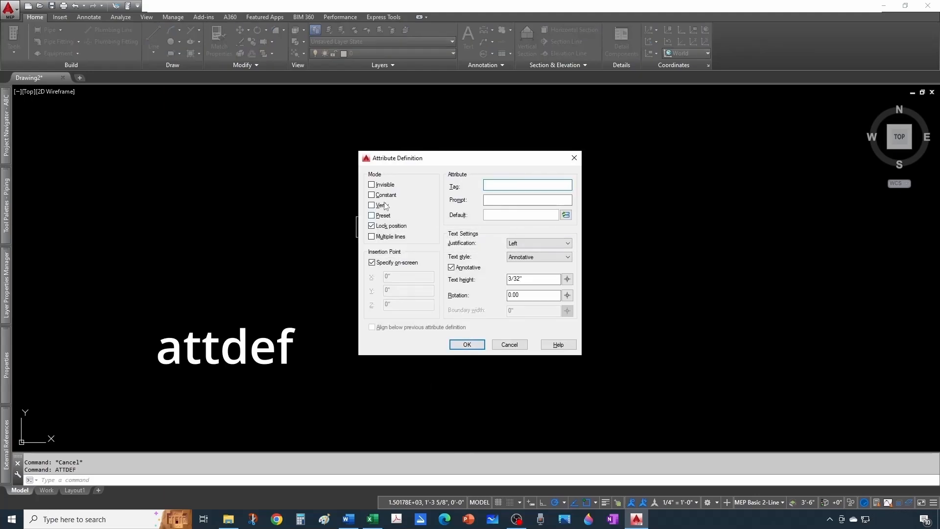
left_click(372, 184)
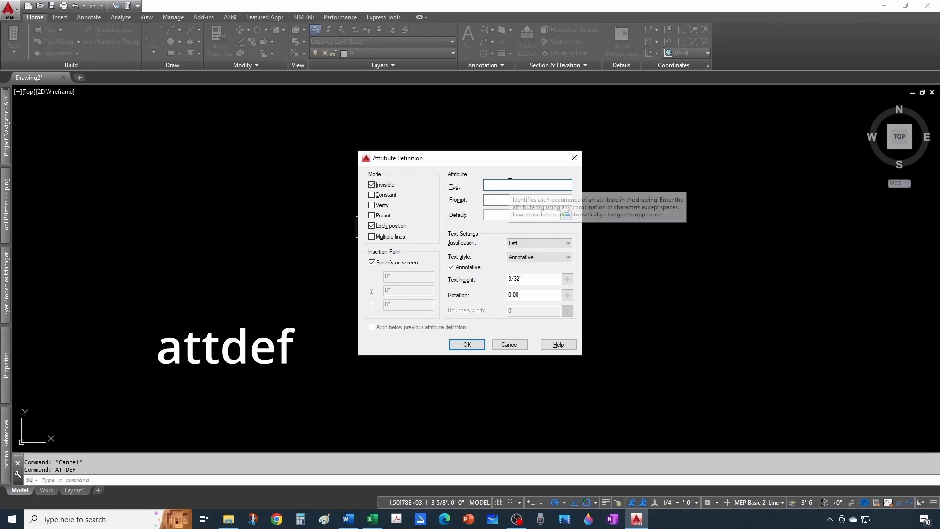
type("ID")
key("Tab")
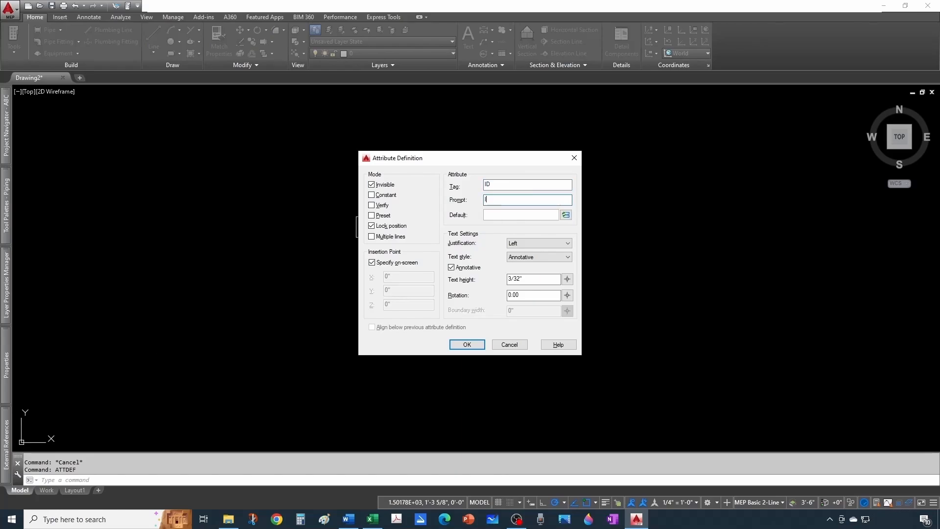
left_click(518, 214)
type("V")
key("BackSpace")
- Place the ID attribute just above the VAV box outline
left_click(467, 345)
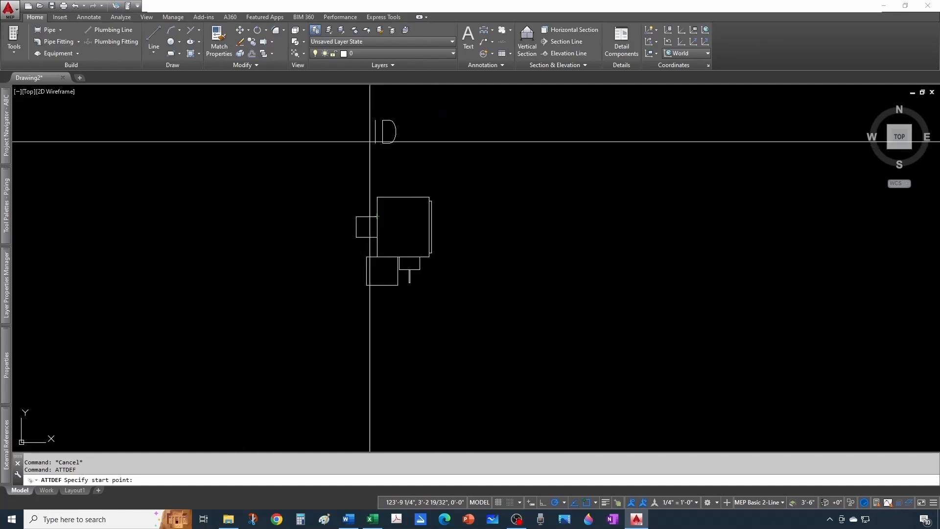
scroll(378, 221, "up", 2)
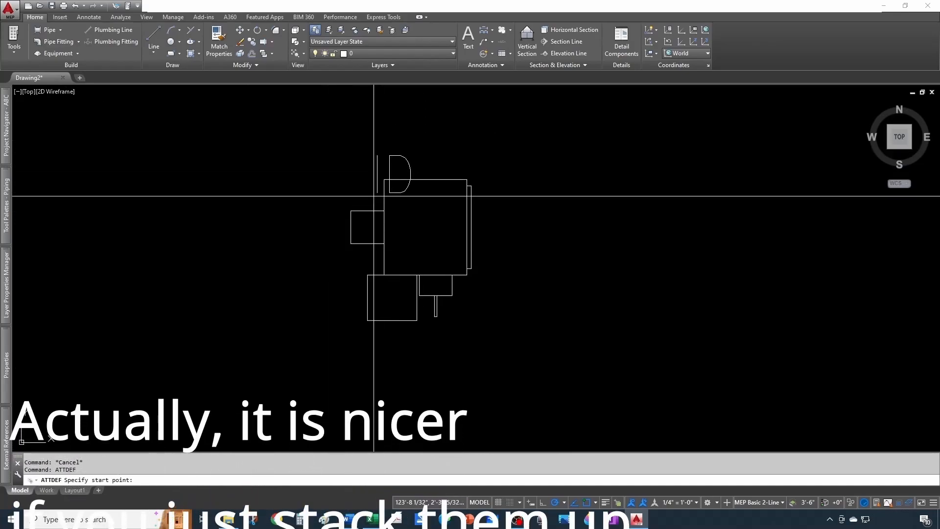
scroll(384, 185, "up", 3)
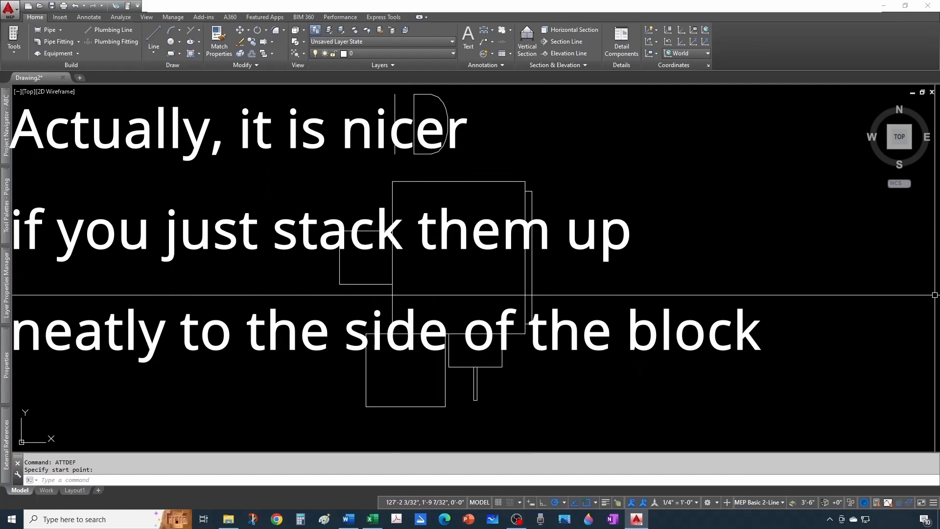
key("Escape")
key("Escape")
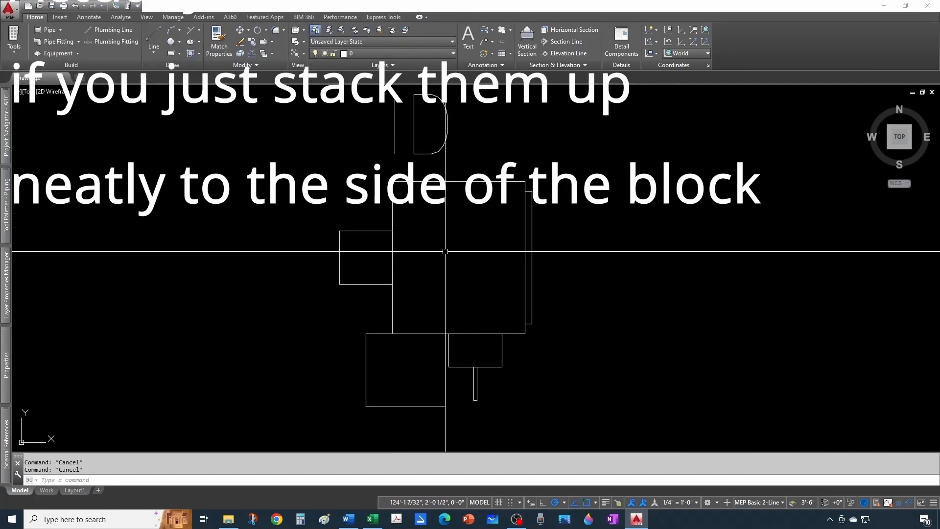
- Define an invisible AreaServed attribute with prompt "Area Served or Zone" and default "Zone X", and place it below ID
type("attdef")
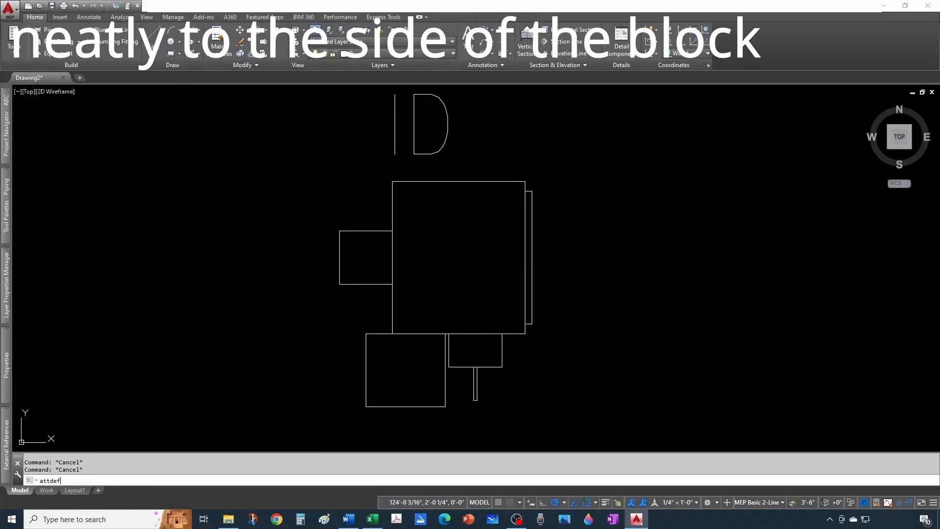
key("Return")
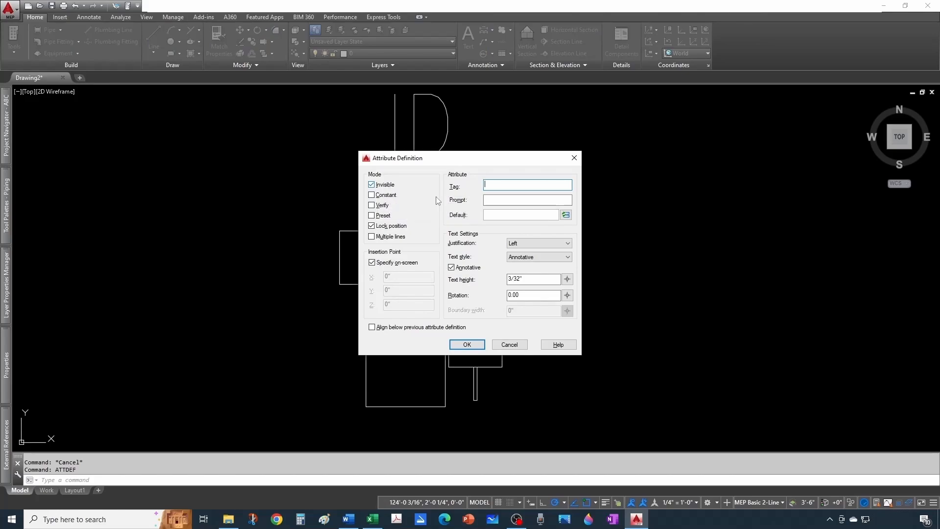
type("AreaServed")
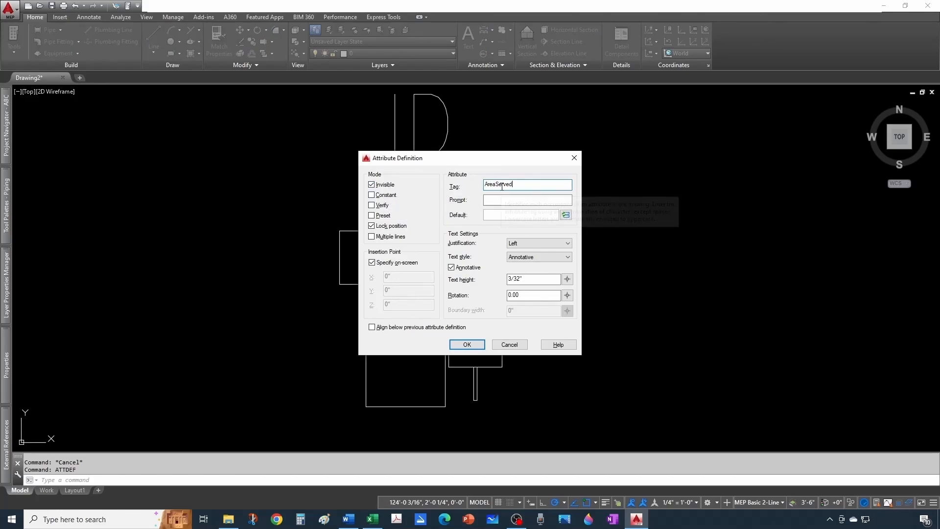
left_click(529, 200)
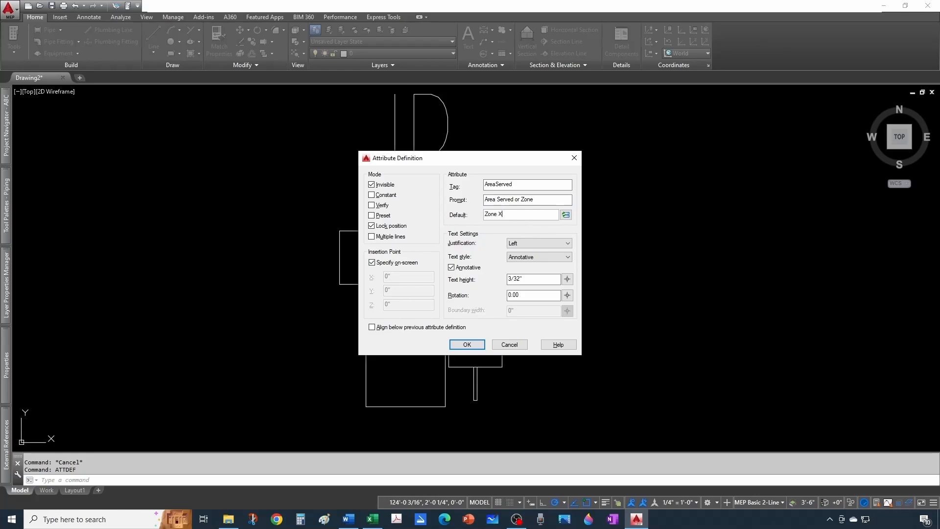
left_click(467, 344)
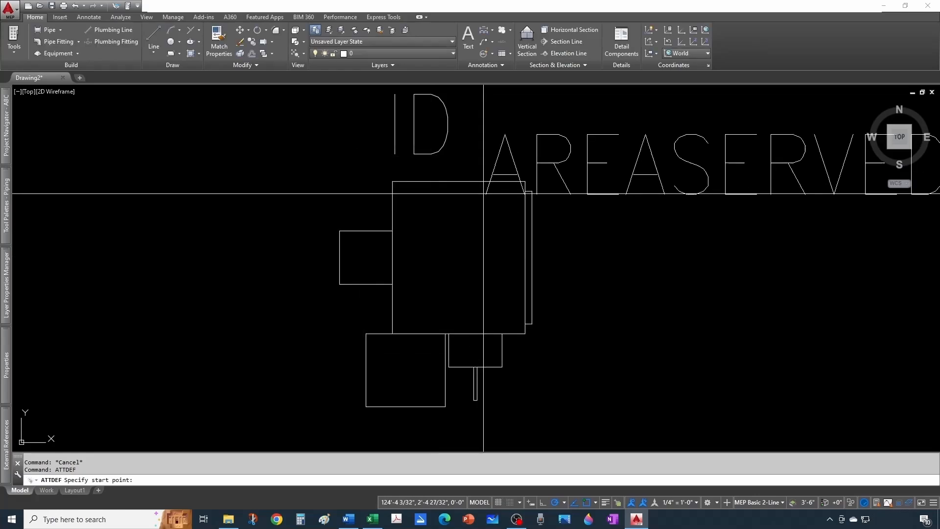
scroll(484, 193, "down", 8)
scroll(426, 203, "up", 4)
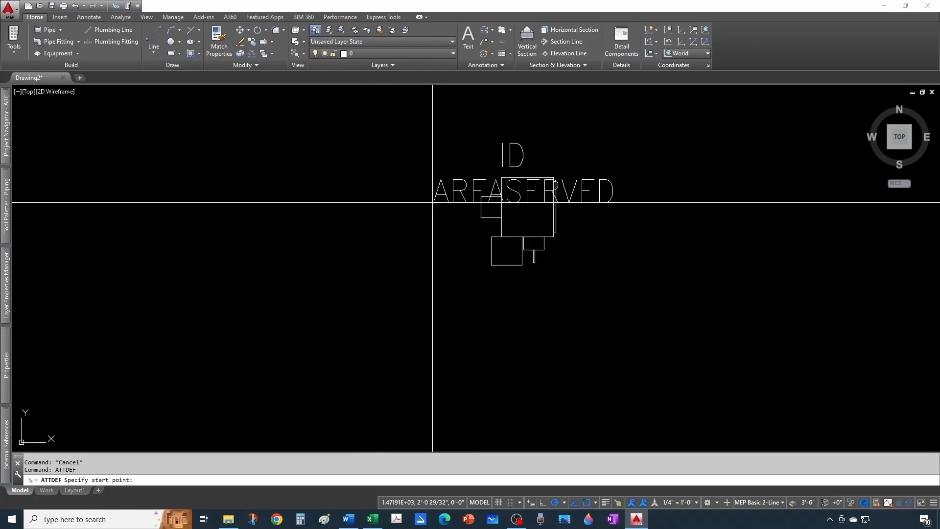
left_click(433, 202)
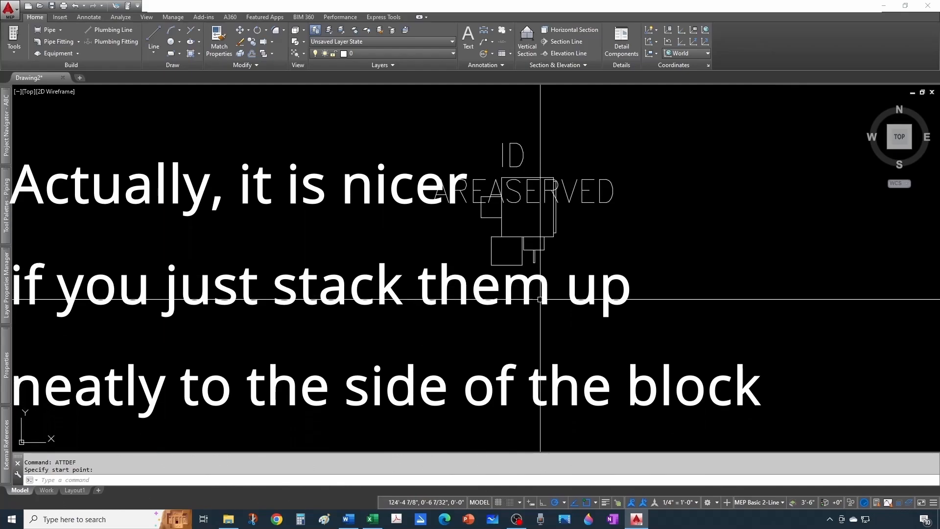
- Define a MinFlow attribute with prompt "Minimum Flow in GPM", plus MaxFlow and an EAT attribute prompting for Entering Air Temperature
type("d")
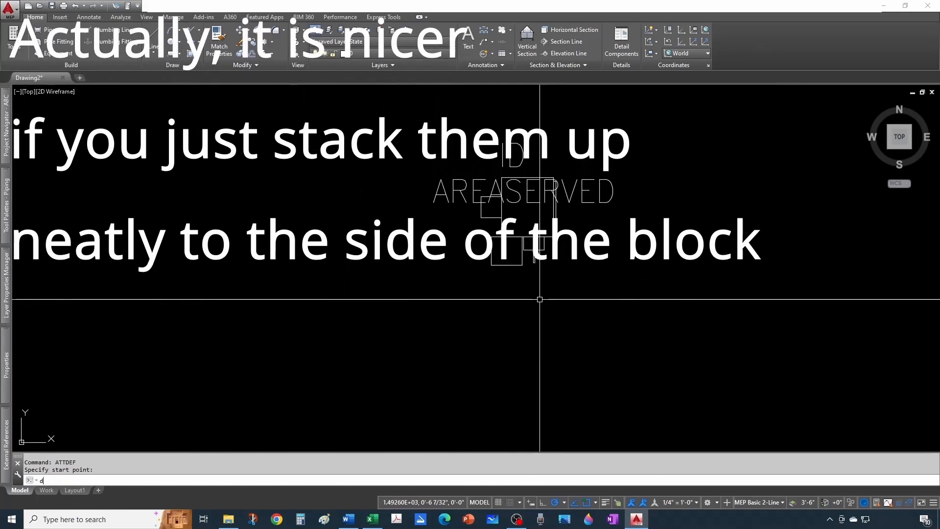
key("BackSpace")
type("attdef")
key("Return")
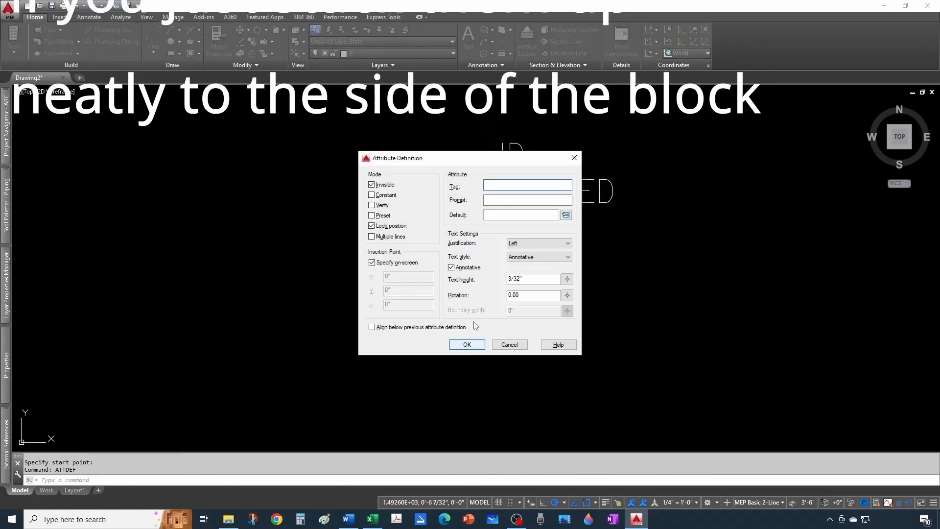
type("MinF")
key("Tab")
type("Minimum Flow in GPM")
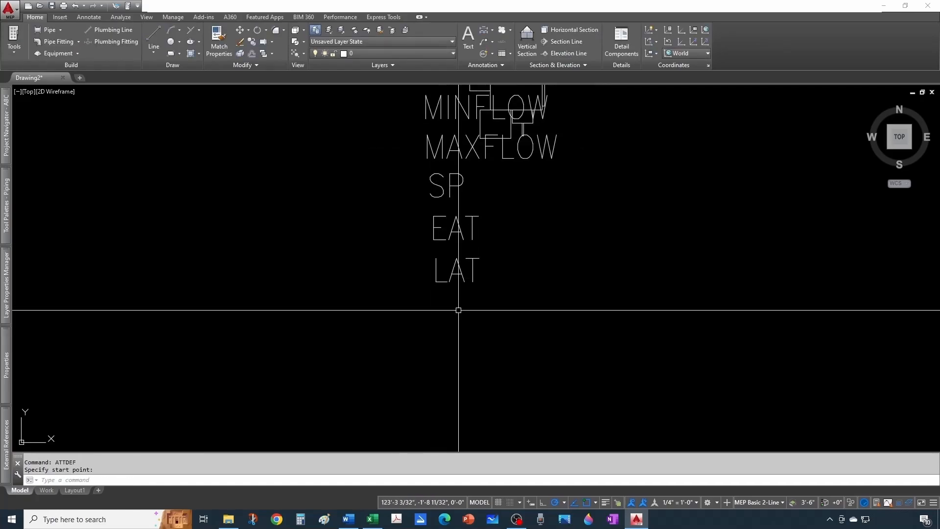
key("Return")
- Define an invisible BoxInletSize attribute with the prompt "Box Inlet Size (in)" and place it below the existing attribute tags
type("BoxInletSize")
key("Tab")
type("Box Inlet Size:")
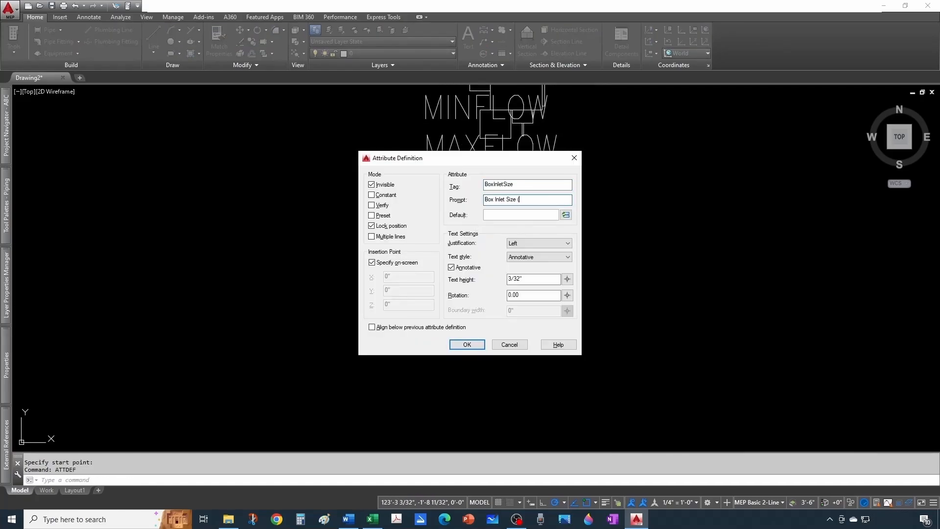
key("Return")
left_click(433, 331)
- Define the NCDisch attribute with prompt "Noise Criteria Discharge (dB)" and the NCRad attribute with prompt "Noise Criteria Radiant (dB)", placing both in the tag column
middle_click_drag(454, 365, 505, 309)
key("Return")
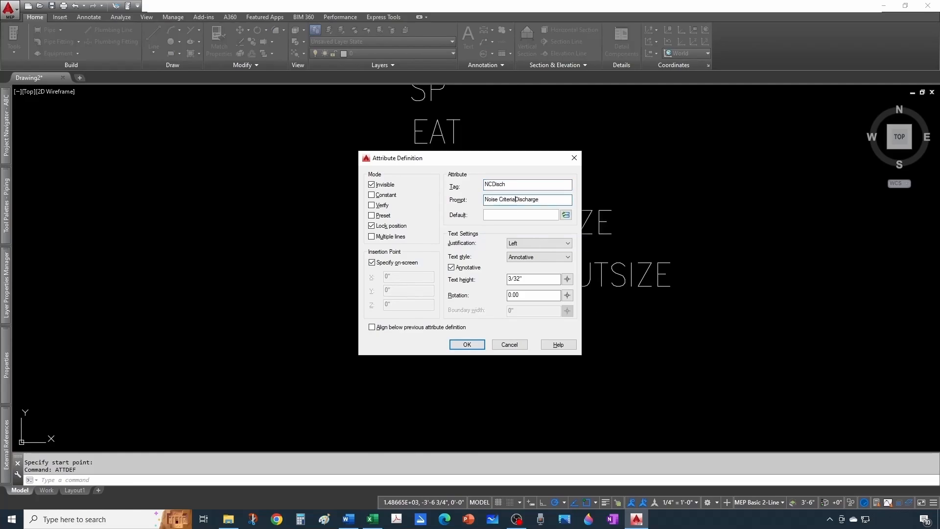
type("(dB)")
key("Return")
left_click(417, 346)
double_click(533, 200)
type("Radiated")
double_click(471, 369)
- Define the electrical attributes KW, VOLT, PH and HZ and place them in order down the tag column
key("Return")
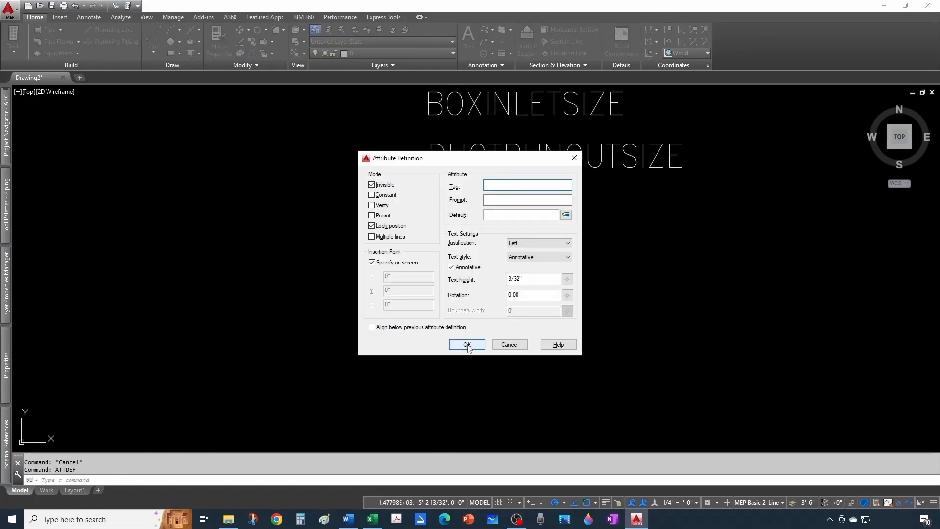
type("KW")
left_click(469, 347)
left_click(430, 306)
type("VOLT")
left_click(431, 358)
type("PHHz")
left_click(507, 216)
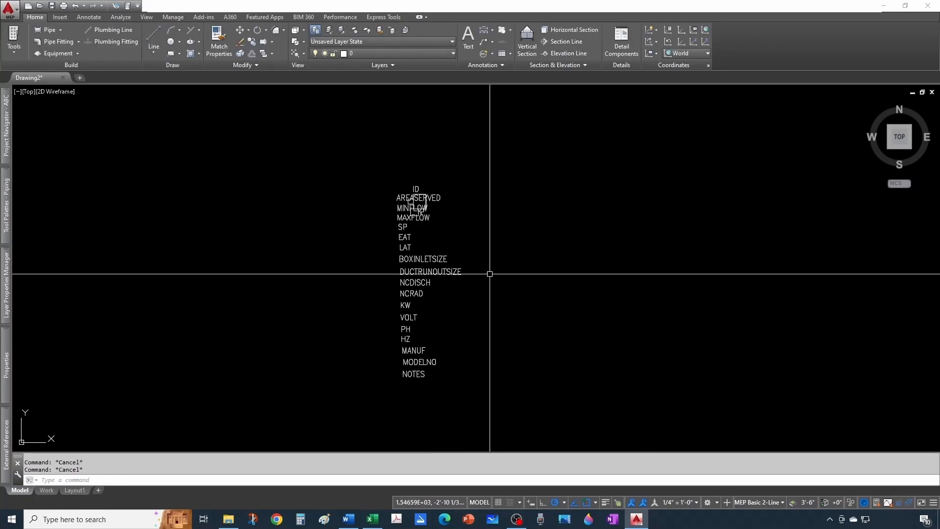
- Select the VAV box linework with all its attribute tags and start a block definition named VAV Box
scroll(398, 221, "up", 2)
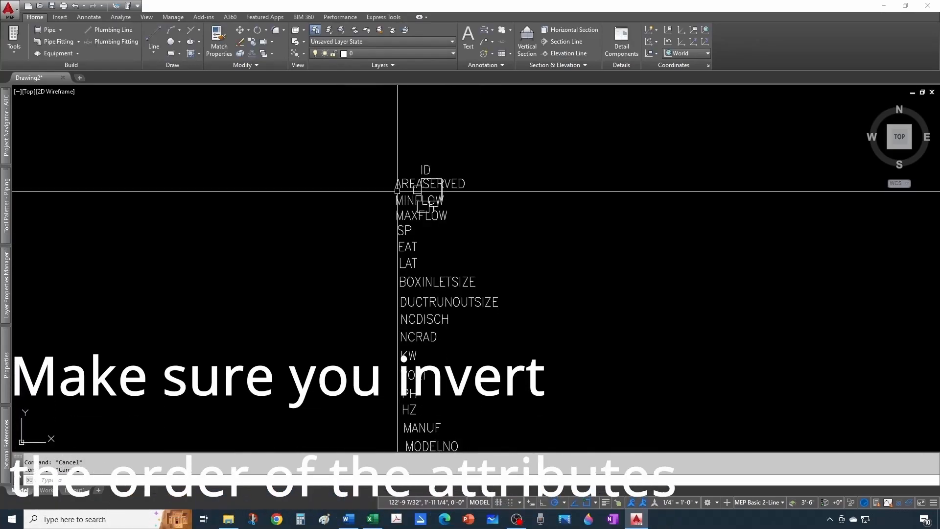
scroll(407, 324, "down", 3)
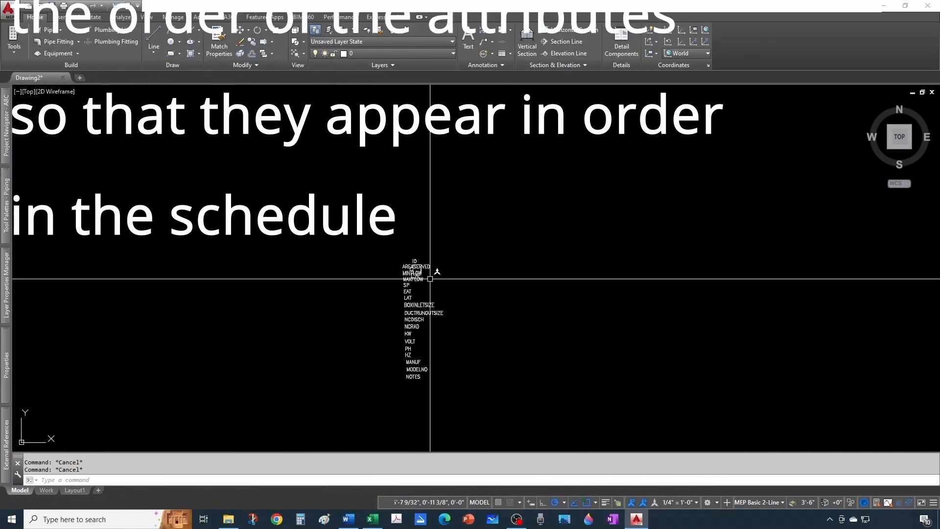
left_click(470, 221)
left_click(364, 407)
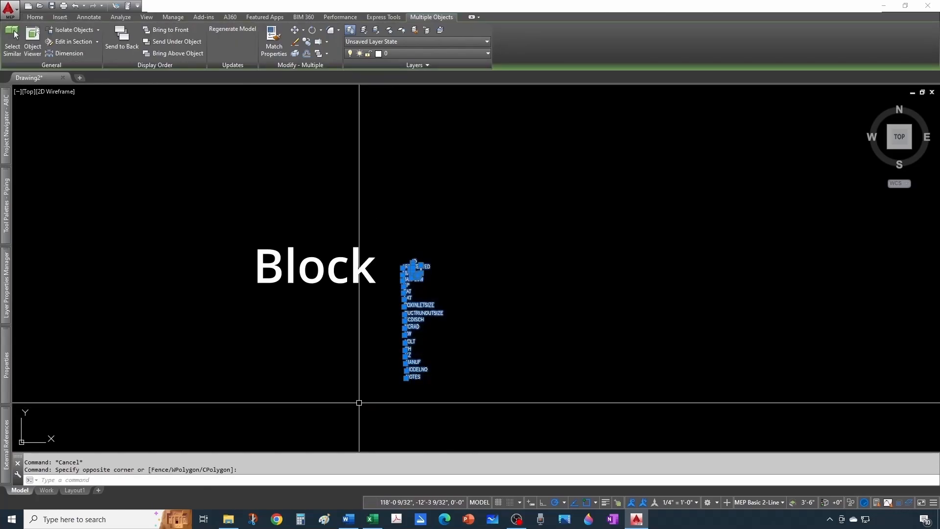
type("block")
key("Return")
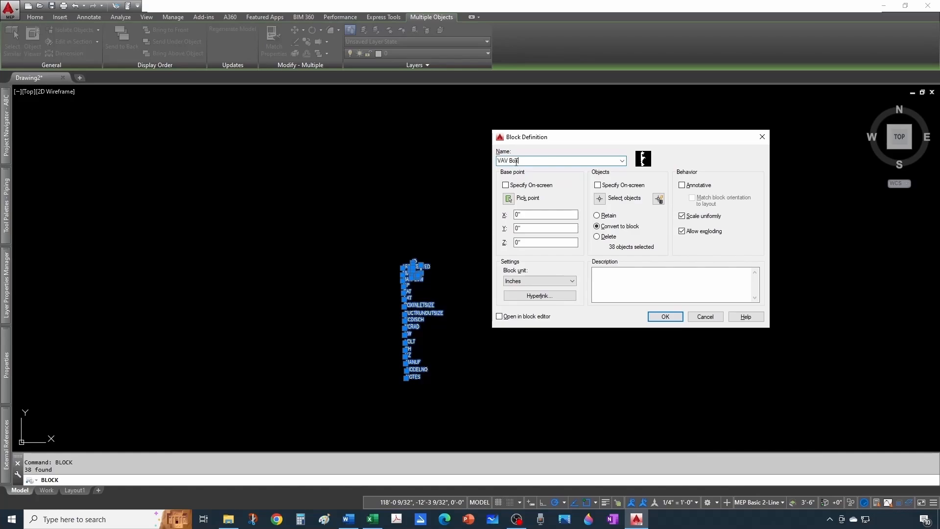
- Set the block's base point to the midpoint of the VAV box inlet's outer vertical edge
left_click(509, 199)
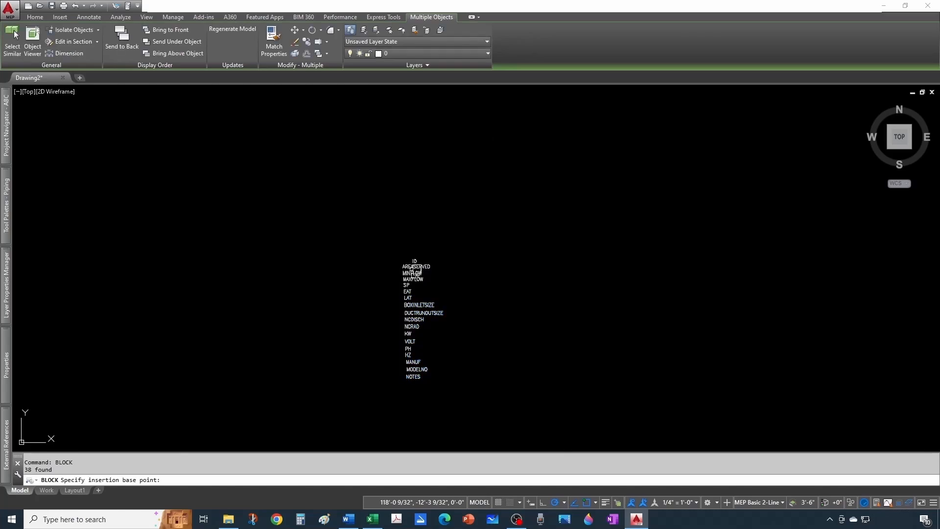
scroll(395, 271, "up", 6)
scroll(444, 395, "up", 8)
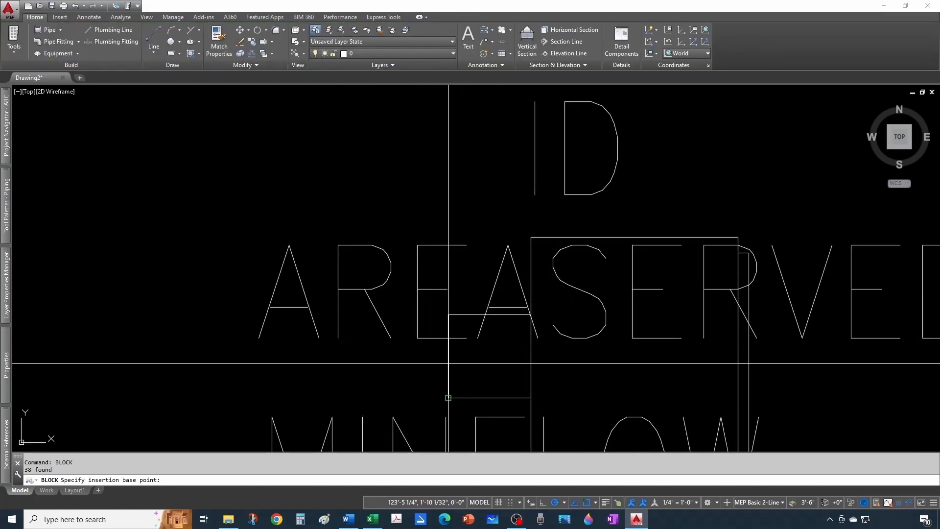
right_click(406, 348, "shift")
left_click(435, 183)
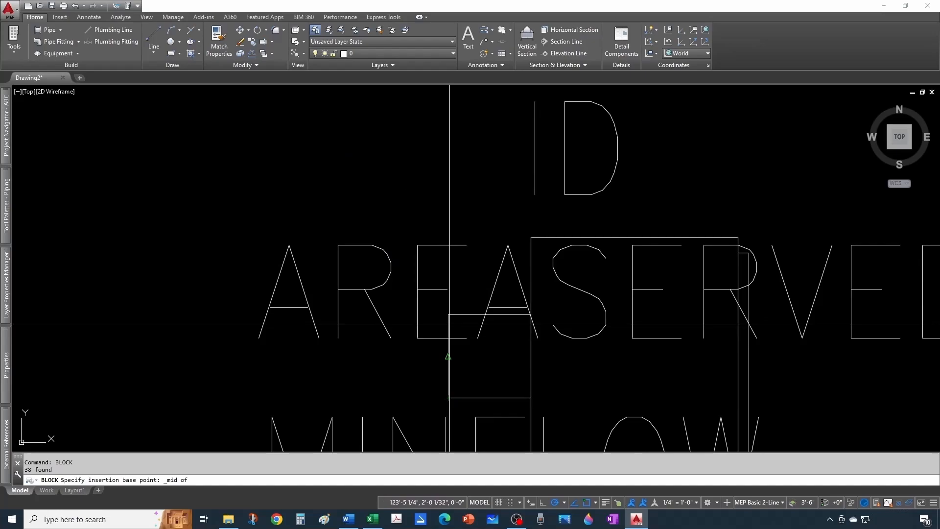
left_click(448, 357)
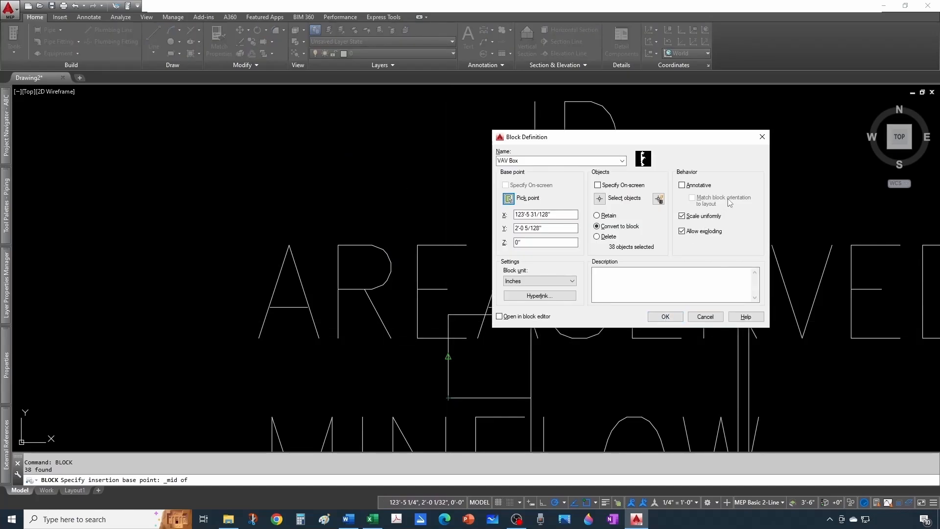
- Add the description "Variable Air Volume Box" and create the block
left_click(628, 275)
type("Variable Air Volume Box")
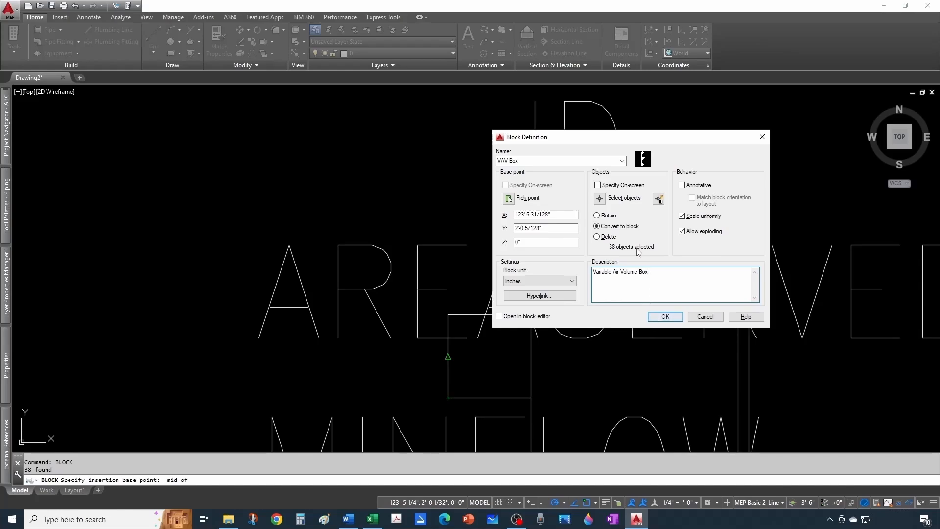
left_click(665, 317)
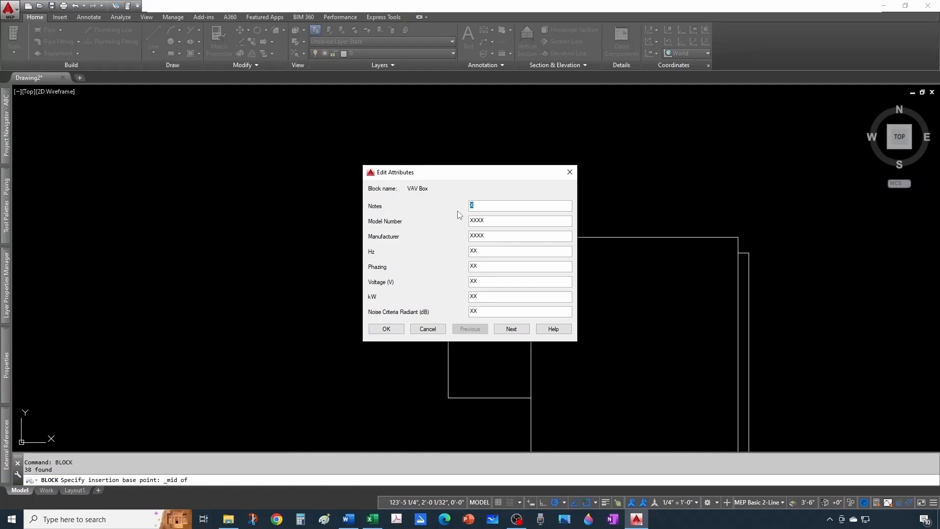
- Move the Excel VAV schedule off the drawing, and in AutoCAD set Notes to 1, Model Number to 123 and Manufacturer to BEST
left_click(372, 519)
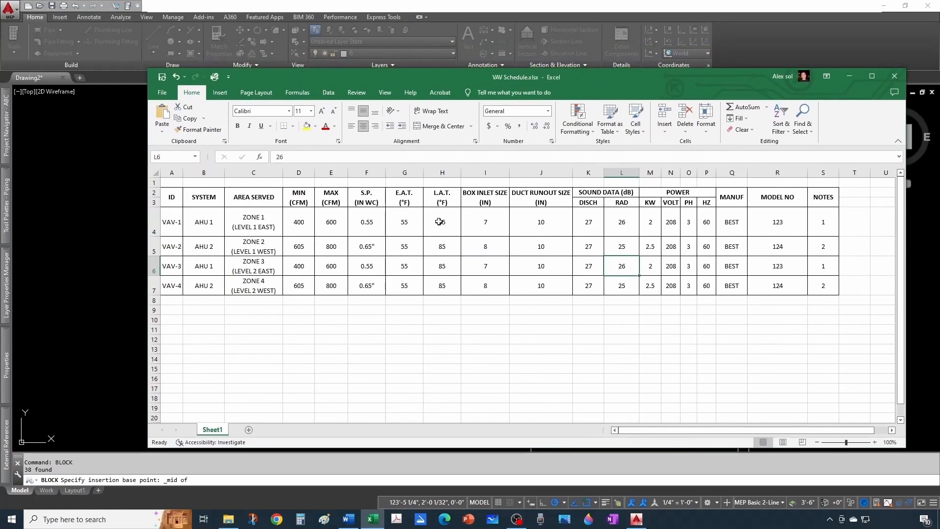
left_click_drag(632, 80, 939, 112)
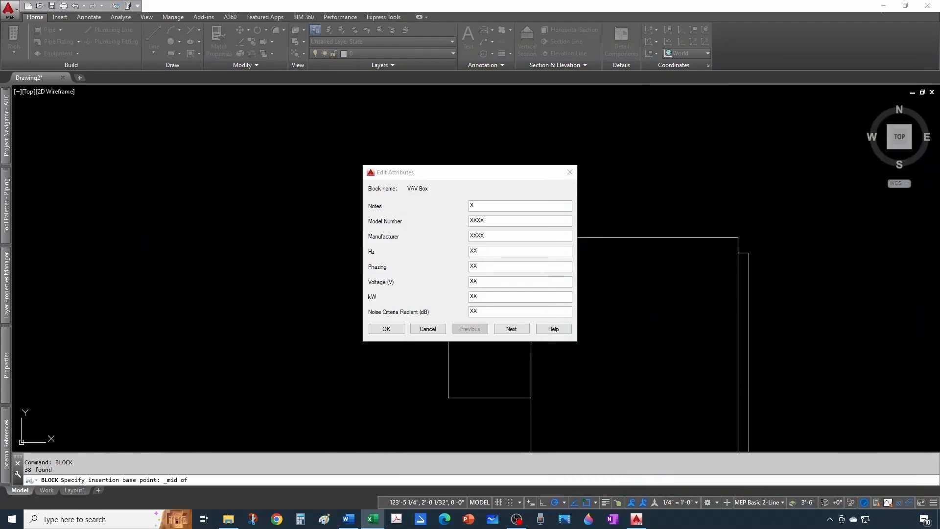
left_click(540, 204)
type("1")
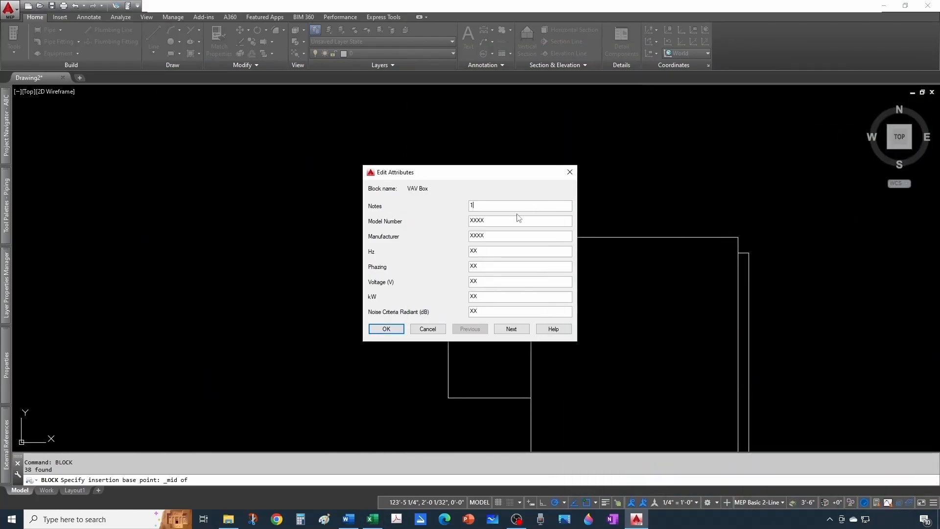
key("Tab")
type("123")
key("Tab")
type("B")
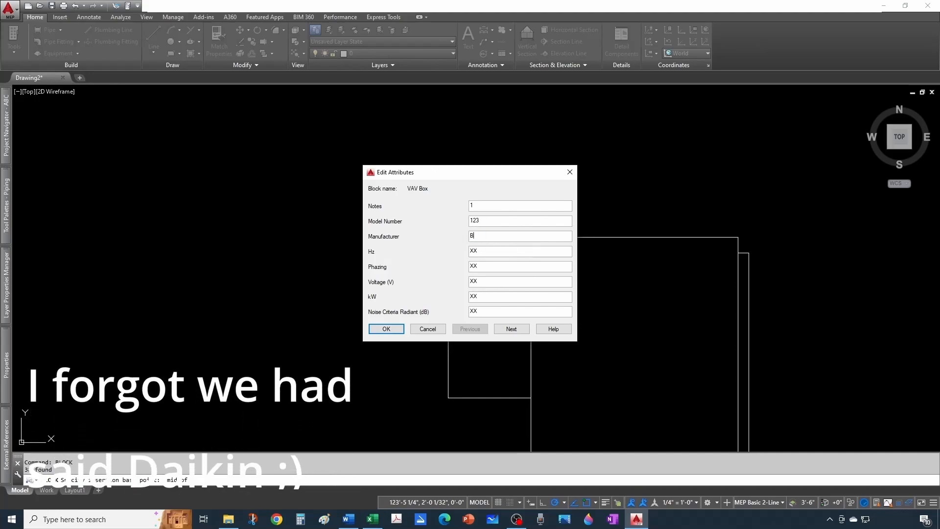
type("EST")
- Set the block's Hz to 60, Phazing to 3, Voltage to 208, kW to 2.0 and Noise Criteria Radiant to 26
double_click(472, 251)
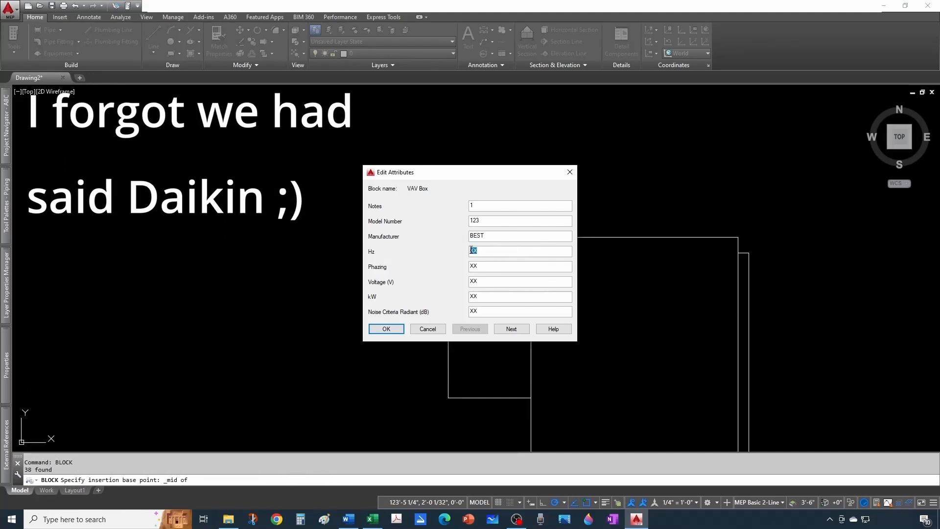
type("60")
double_click(471, 266)
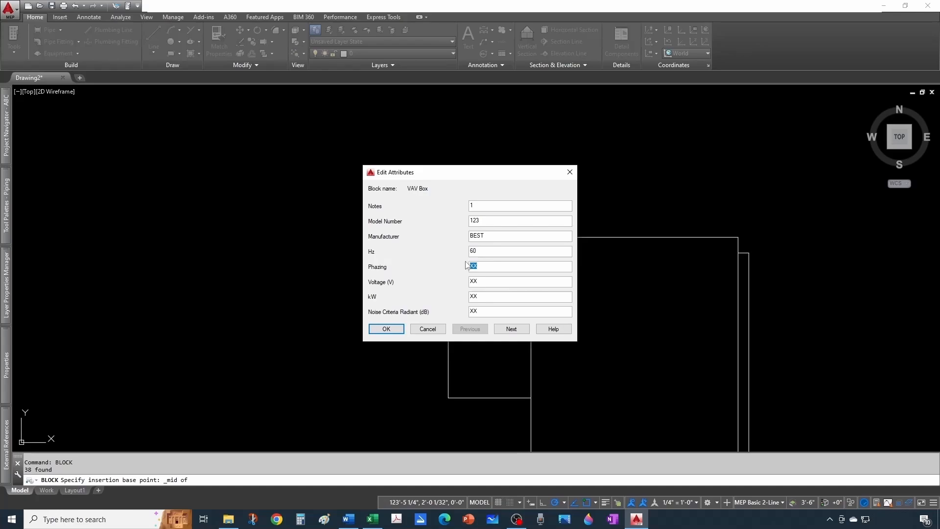
type("3")
double_click(474, 282)
type("20")
type("2.0")
left_click_drag(573, 342, 615, 413)
left_click_drag(615, 413, 573, 358)
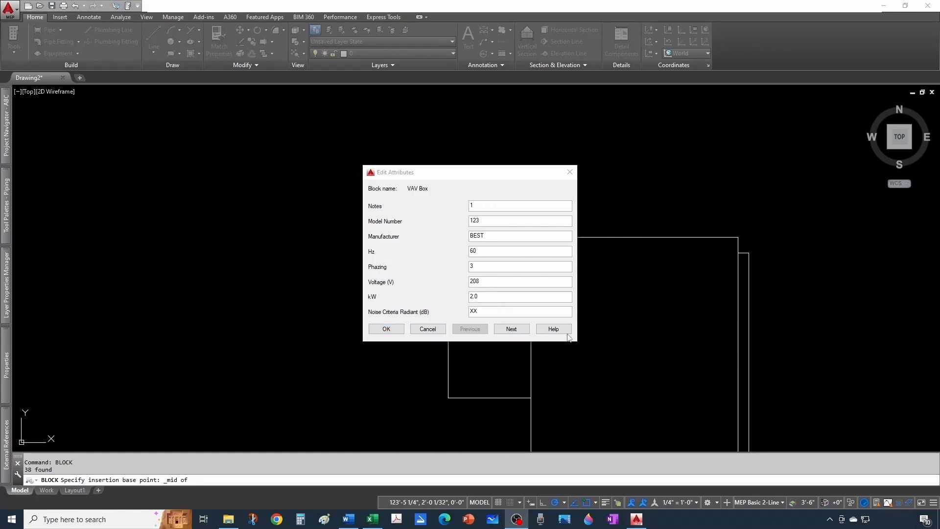
left_click(456, 315)
type("26")
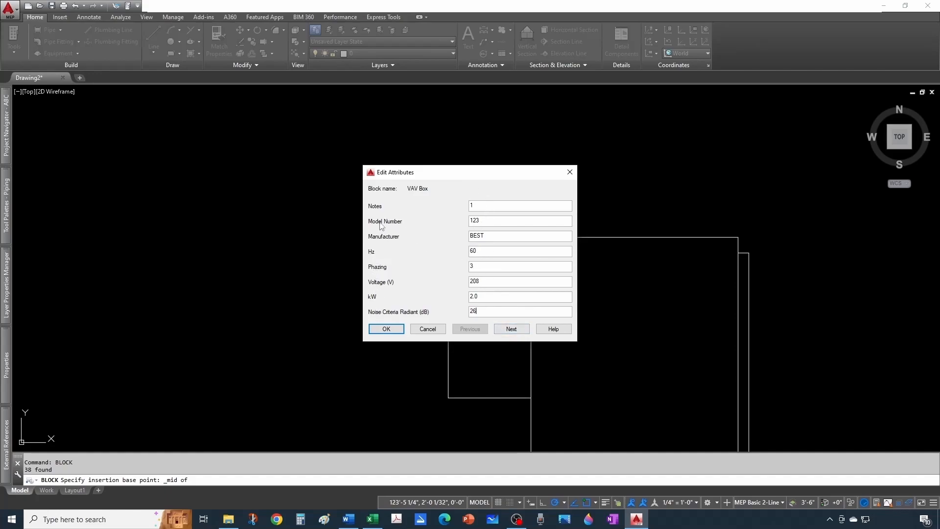
- Set discharge noise criteria to 27, duct runout to 10, box inlet to 7, static pressure to 2.0, maximum flow to 600 and minimum flow to 400
left_click(501, 332)
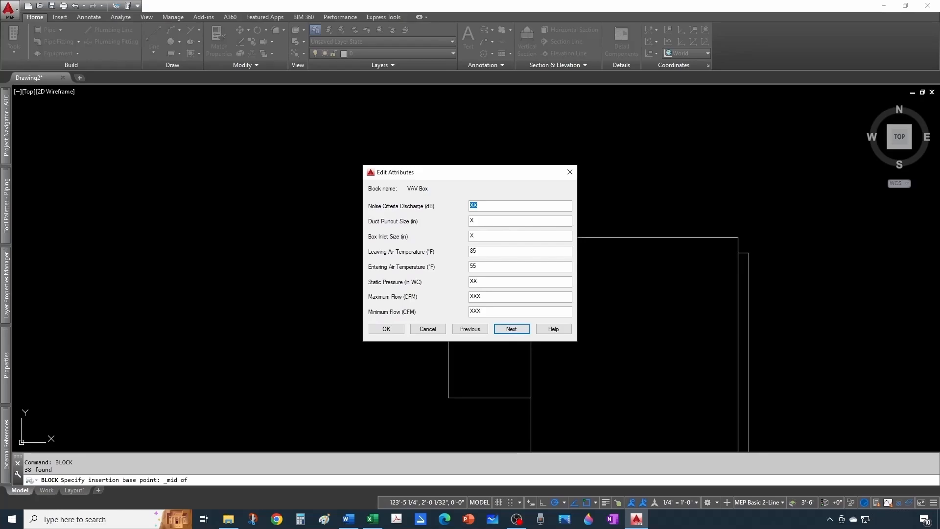
key("alt+Tab")
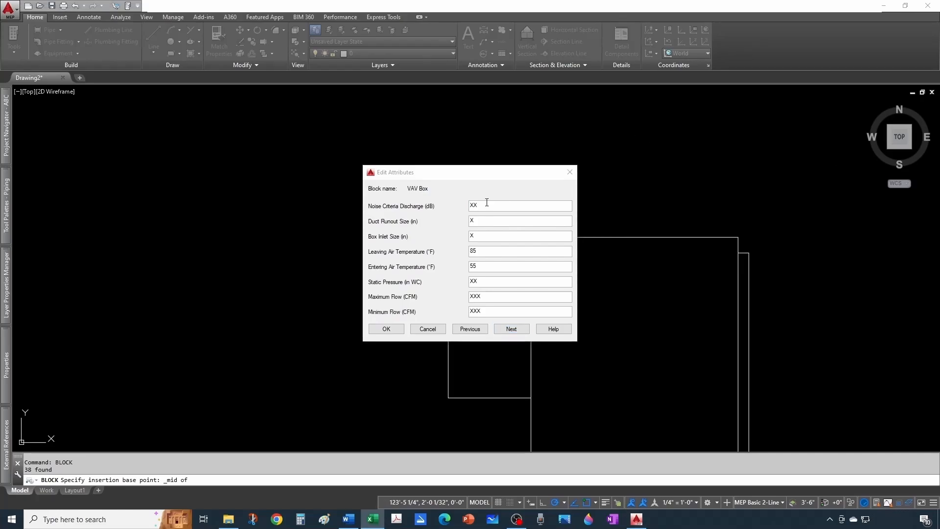
left_click(472, 205)
type("3")
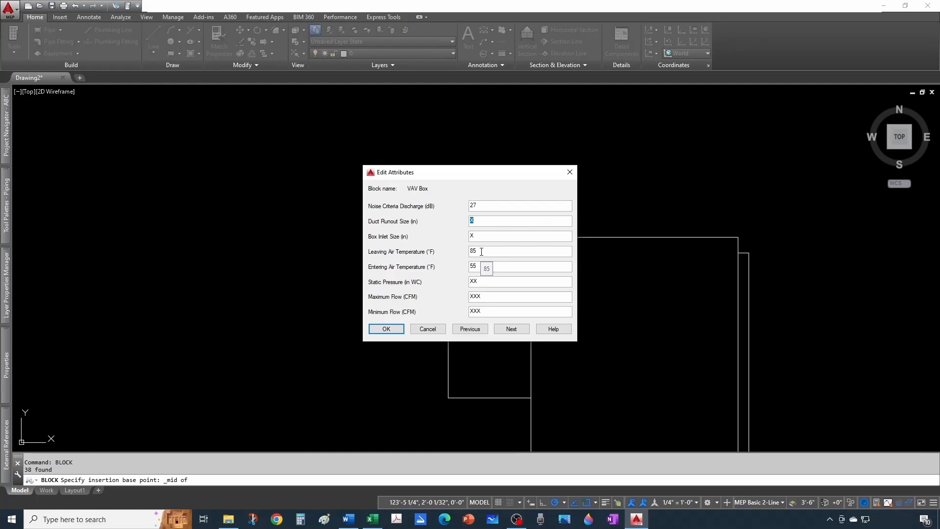
type("10")
type("400")
- Set Area Served or Zone to ZONE 1 and ID to VAV-1, and accept the block's attribute values
left_click(508, 329)
left_click_drag(492, 297, 474, 298)
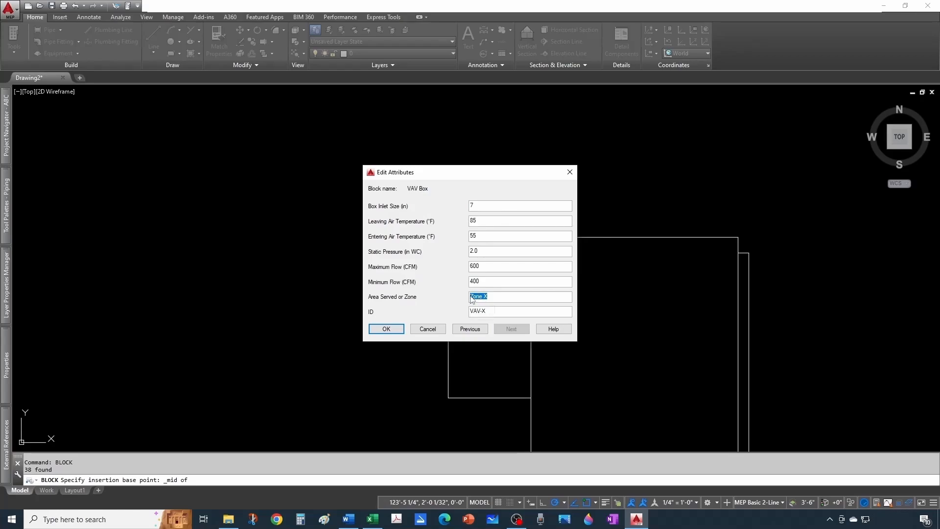
type("z")
left_click(499, 310)
key("BackSpace")
type("1")
left_click(386, 329)
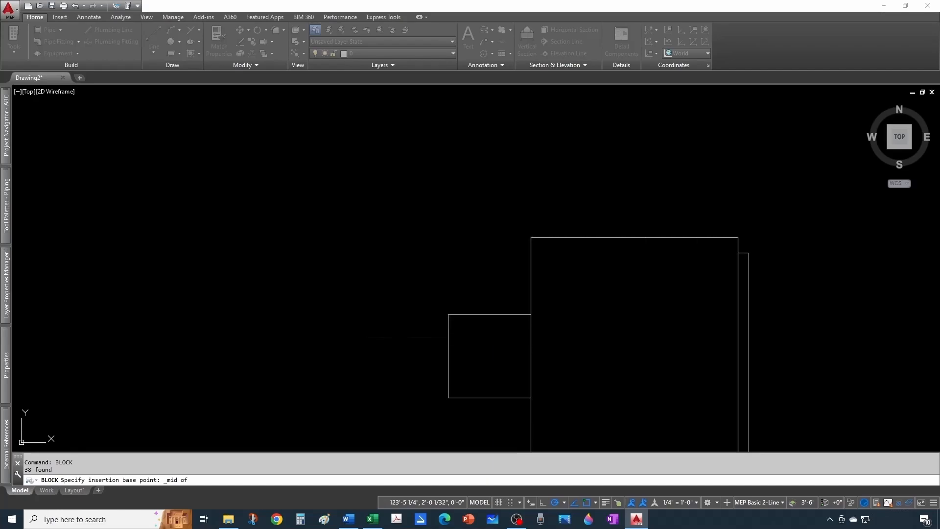
- Accept the block's base point and change the VAV Box block's ID attribute to VAV-2
scroll(389, 272, "down", 2)
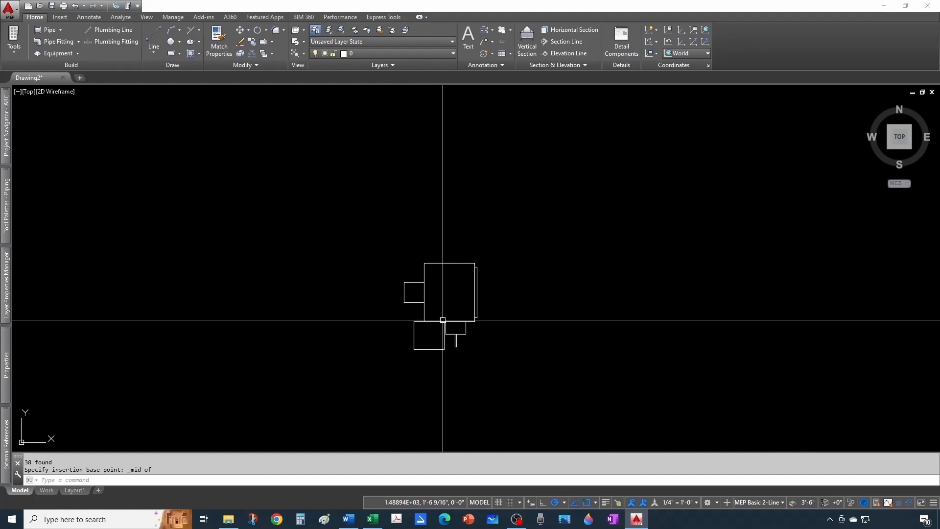
middle_click(519, 248)
middle_click(519, 248)
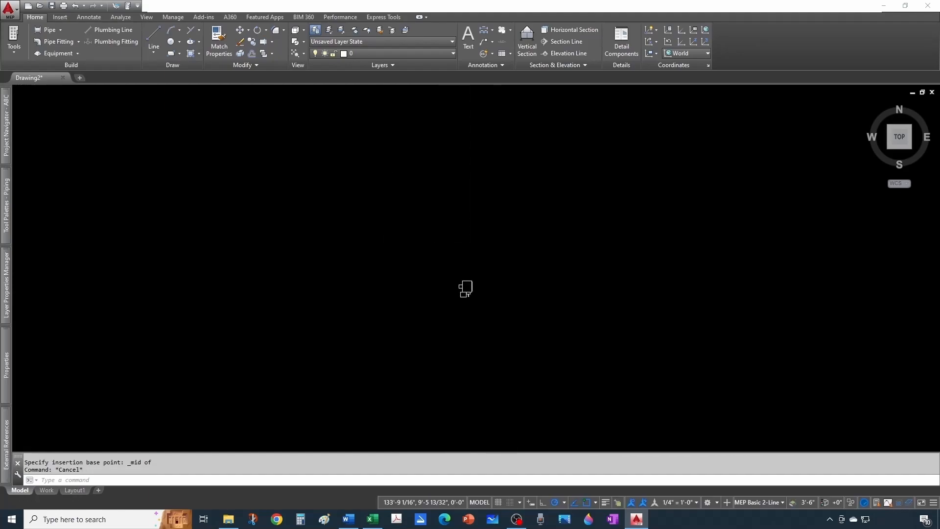
scroll(502, 246, "down", 5)
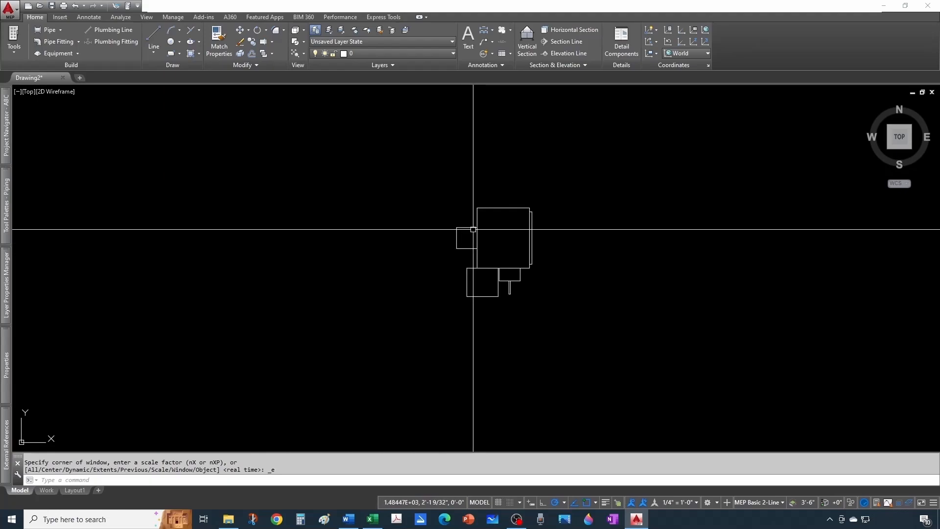
double_click(476, 232)
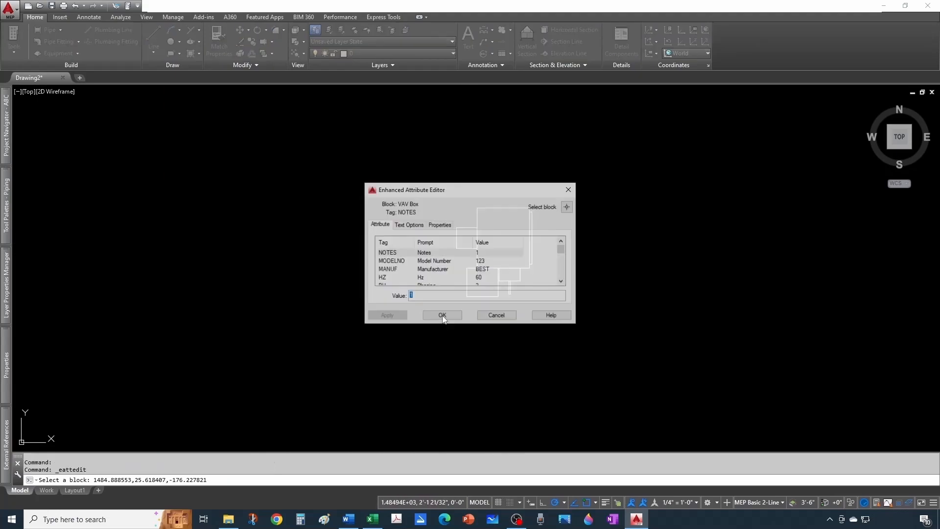
scroll(502, 278, "down", 5)
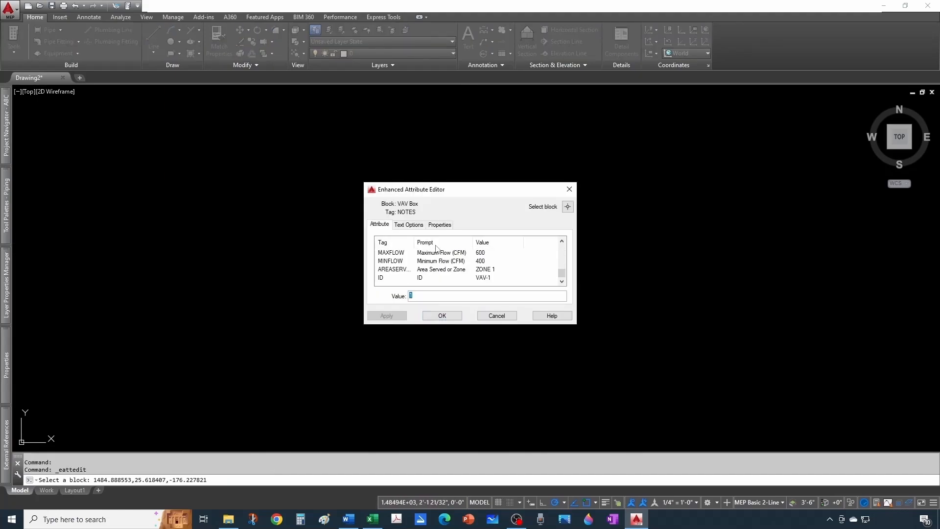
left_click(488, 279)
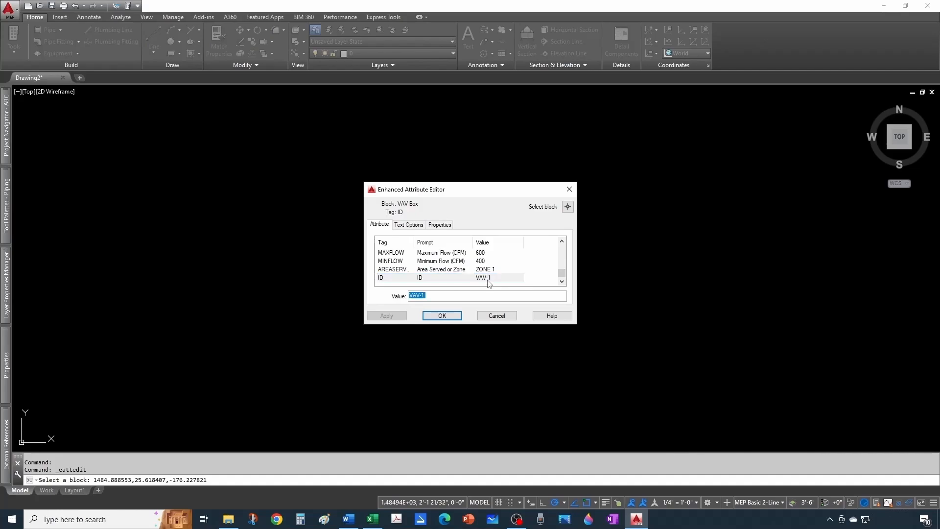
left_click(490, 280)
left_click(439, 297)
left_click(442, 316)
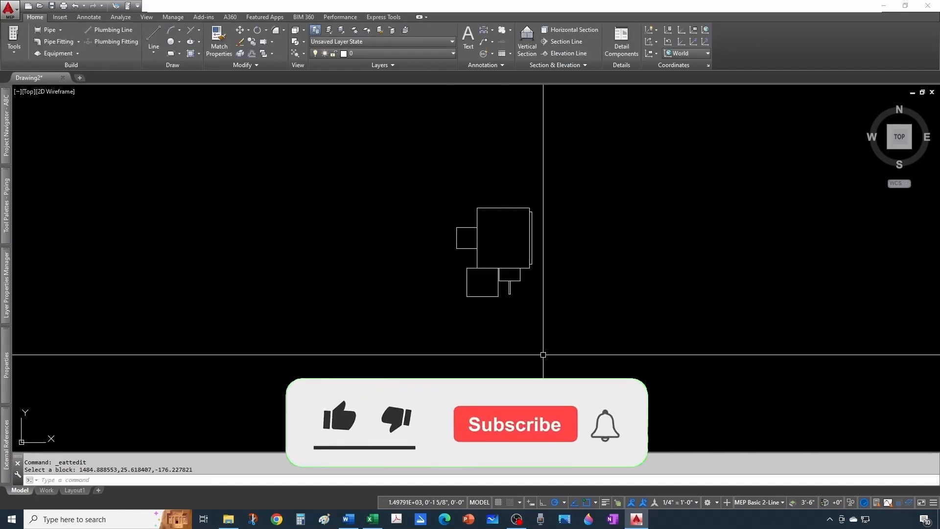
- Set the VAV Box block's ID attribute back to VAV-1 and accept the change
double_click(498, 270)
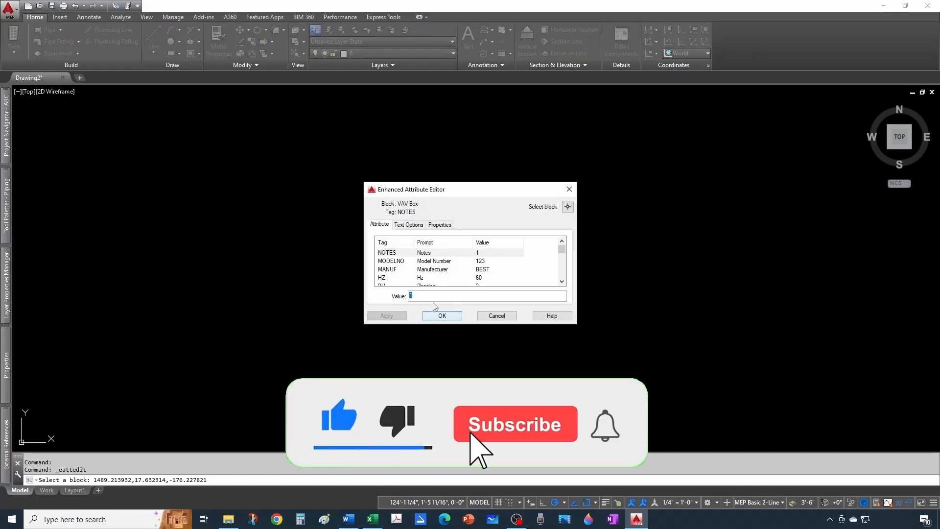
scroll(485, 282, "down", 3)
left_click(482, 277)
left_click(428, 297)
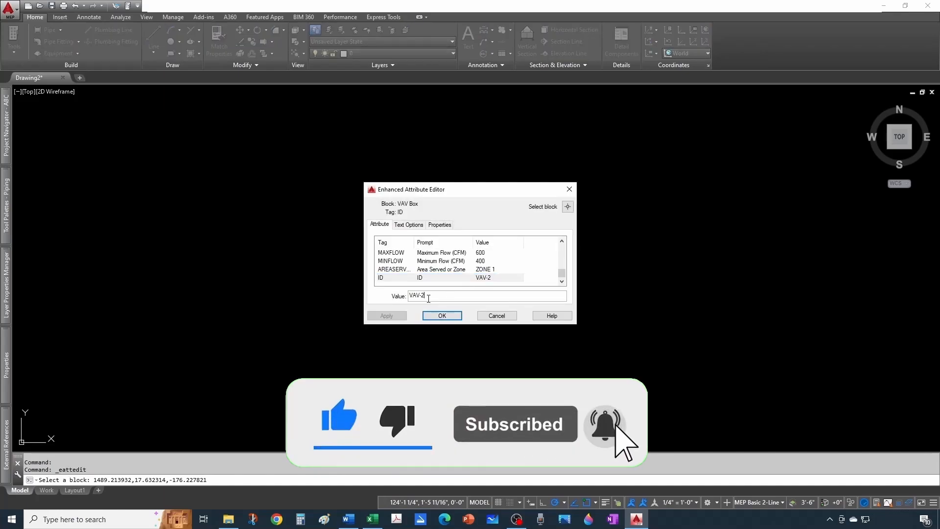
key("BackSpace")
type("1")
left_click(440, 317)
key("Escape")
key("Escape")
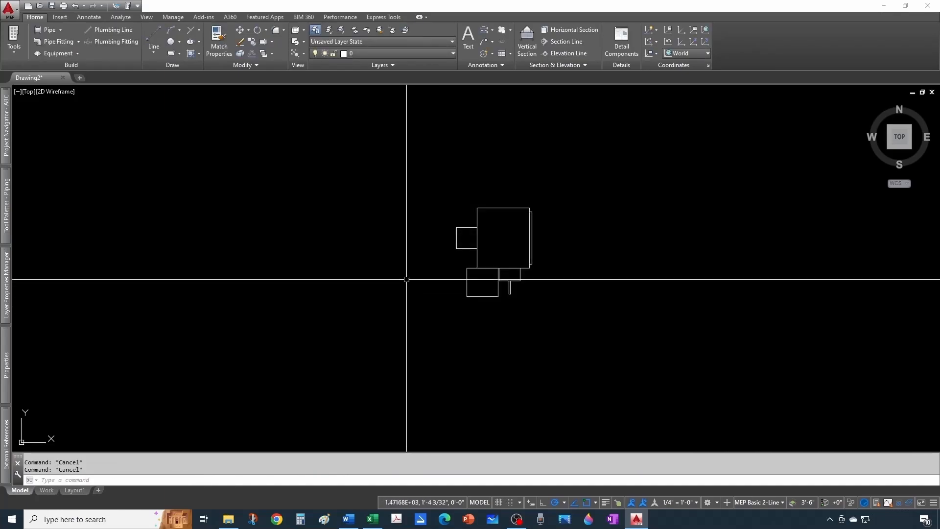
- Copy the VAV Box block twice straight down, placing the lower copy about 6 feet below the original
scroll(407, 279, "down", 8)
middle_click_drag(462, 313, 442, 259)
scroll(442, 258, "up", 4)
left_click(356, 198)
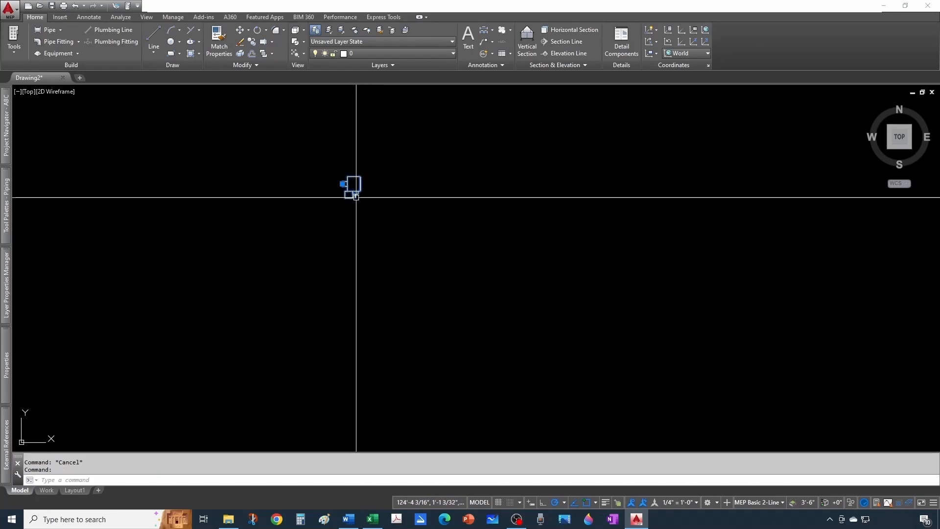
left_click(254, 47)
scroll(294, 182, "up", 1)
left_click(325, 189)
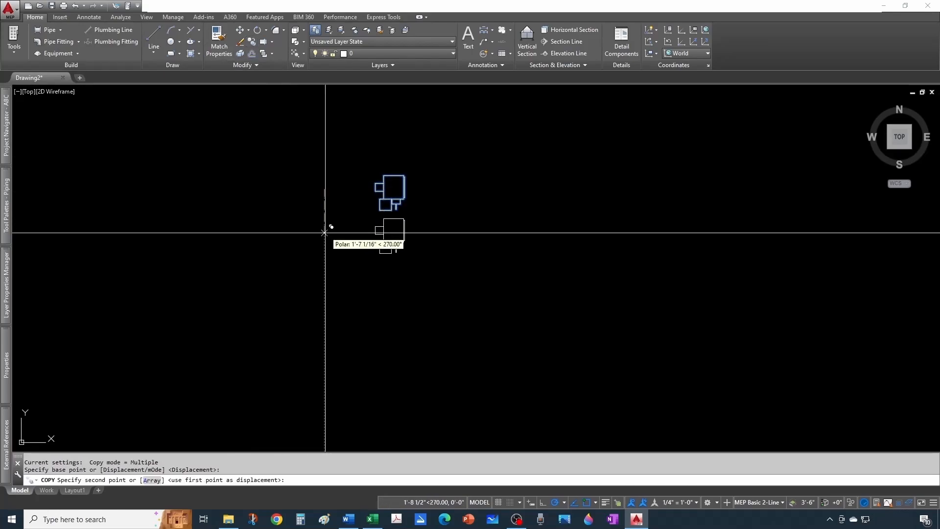
left_click(324, 251)
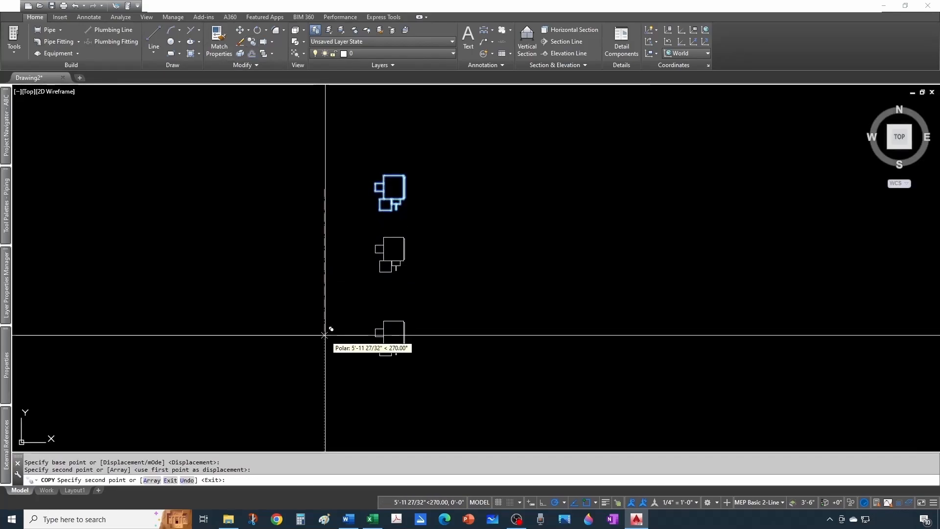
left_click(324, 335)
scroll(333, 264, "down", 2)
key("Escape")
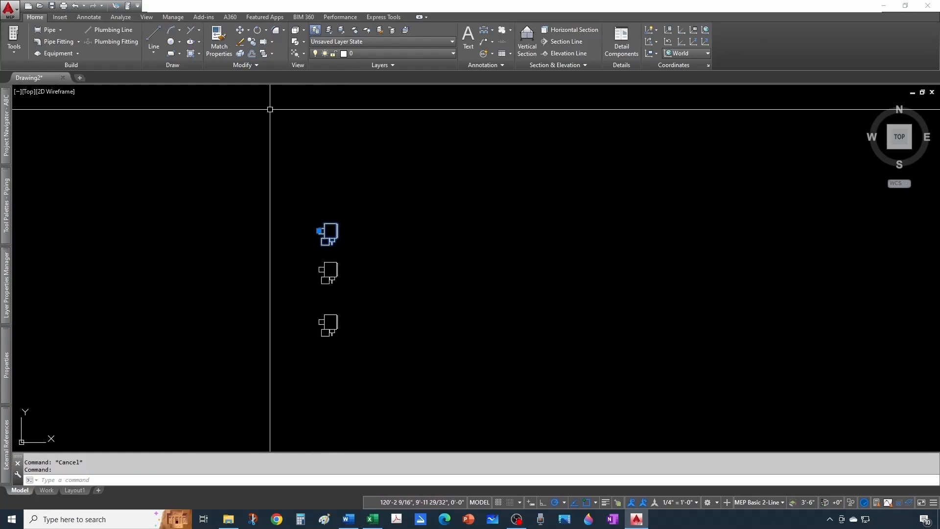
- Copy the uppermost VAV Box block once horizontally to the right, level with the original
left_click(252, 43)
scroll(306, 162, "up", 2)
left_click(330, 233)
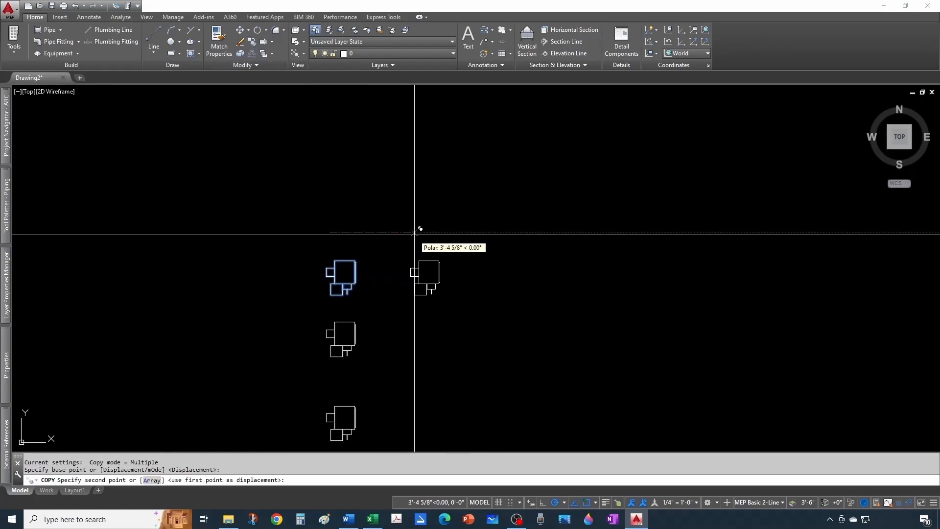
left_click(438, 233)
key("Escape")
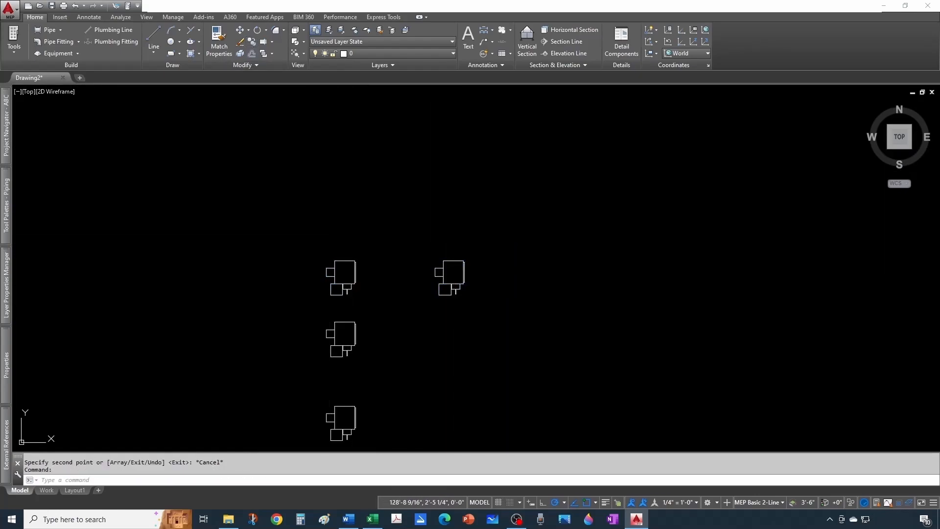
- In the attributes of the VAV Box copy right of the original, set Notes to 2 and Model Number to 124
double_click(439, 262)
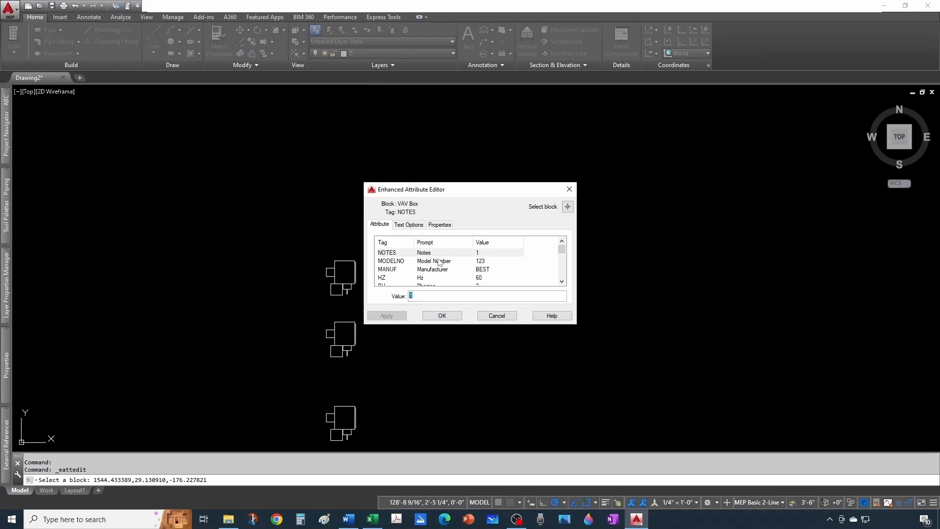
left_click(428, 296)
type("2")
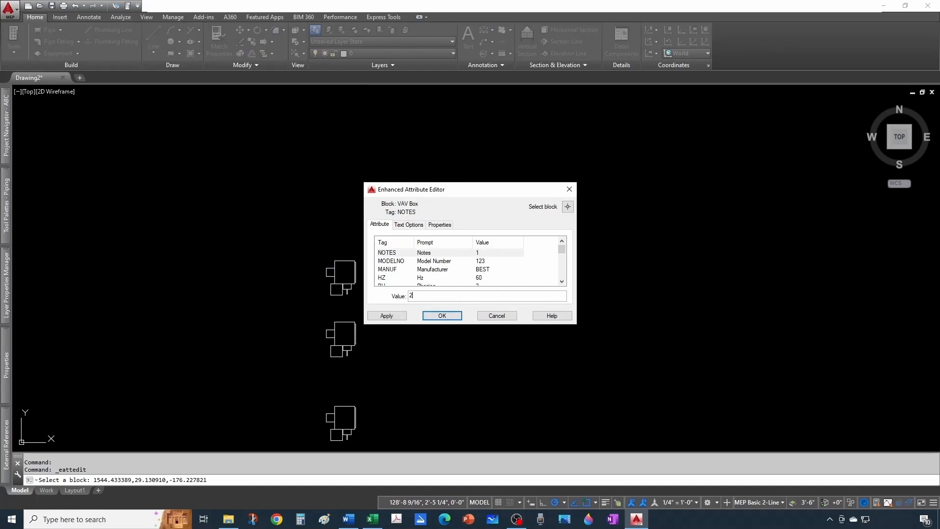
left_click(484, 262)
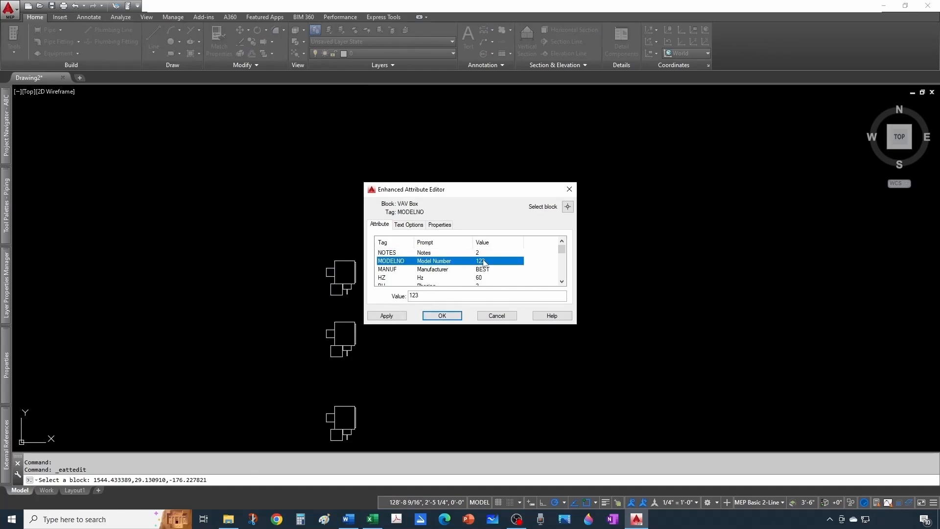
left_click(444, 294)
type("4")
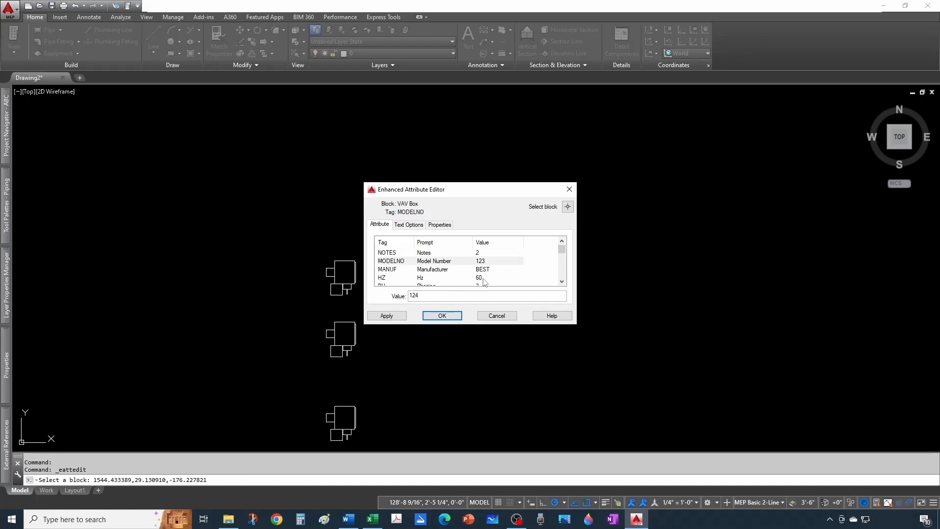
- Set the same copy's kW to 2.5 and its Noise Criteria Radiant to 25
left_click(484, 270)
scroll(484, 273, "down", 1)
scroll(484, 274, "up", 1)
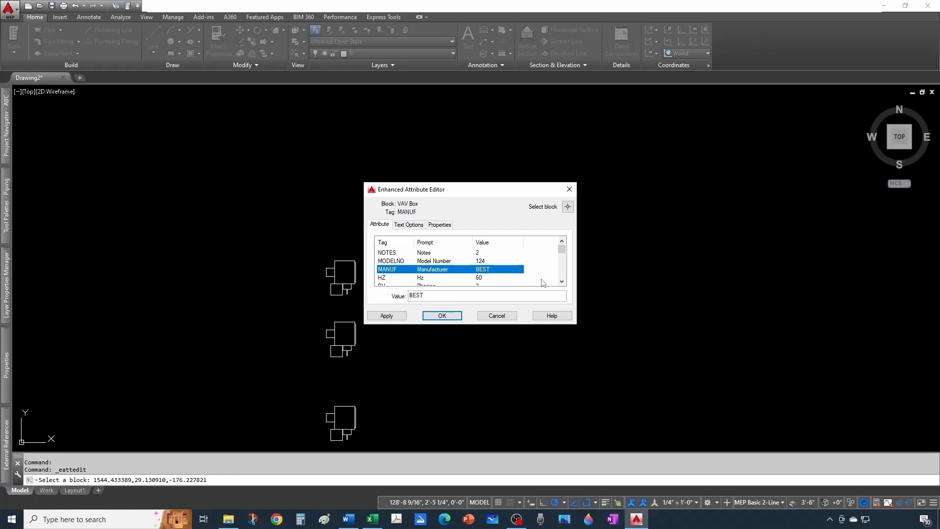
left_click(560, 282)
left_click(561, 282)
left_click(560, 282)
left_click(560, 281)
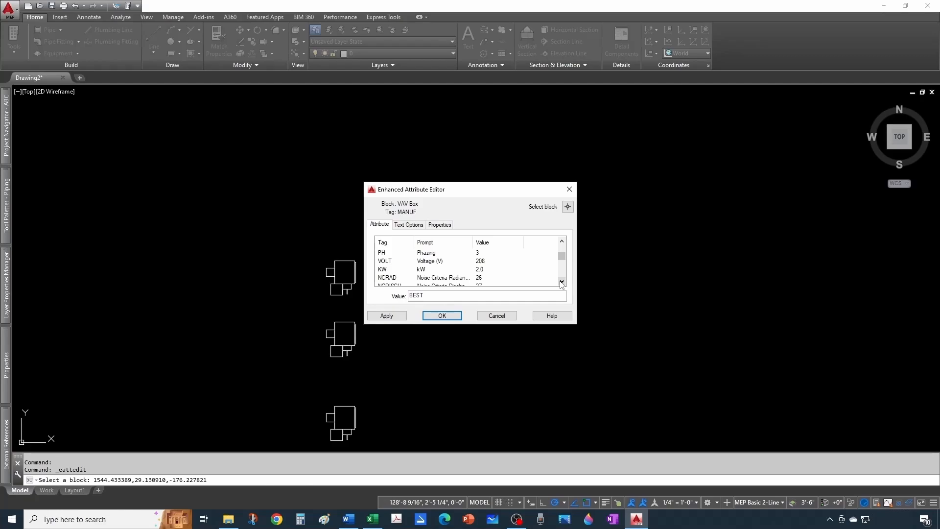
left_click(562, 281)
left_click(483, 262)
left_click(431, 293)
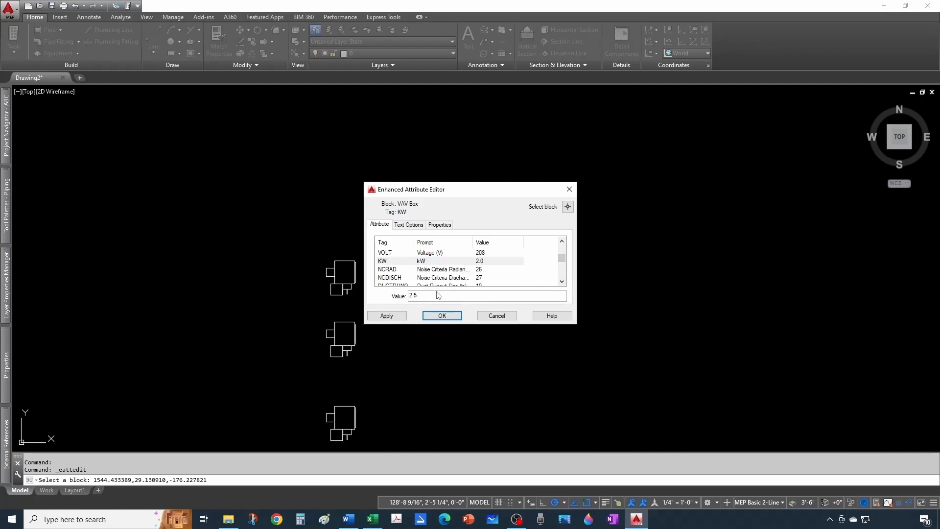
left_click(442, 270)
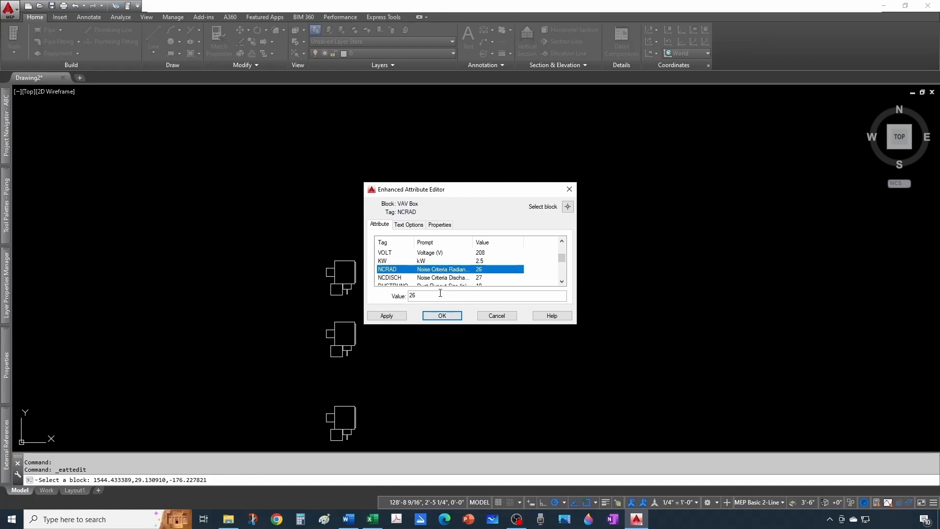
left_click(440, 294)
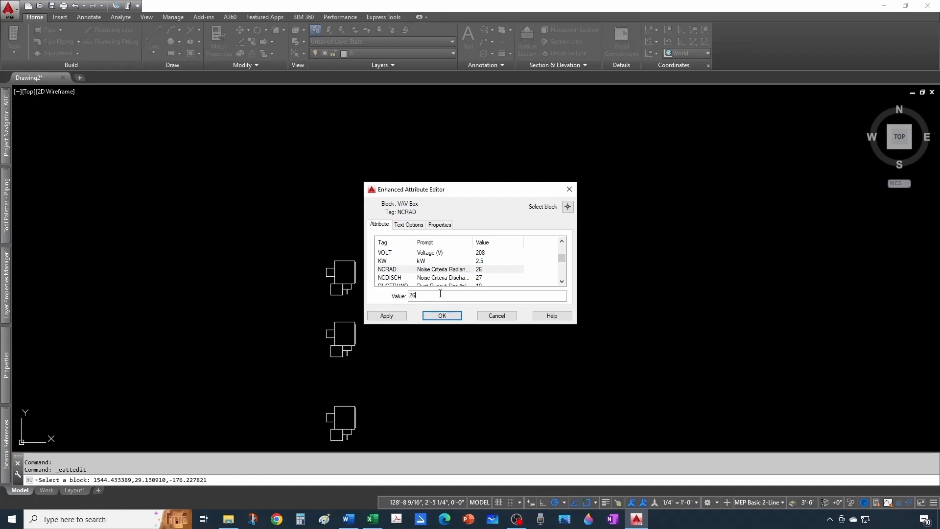
left_click(481, 278)
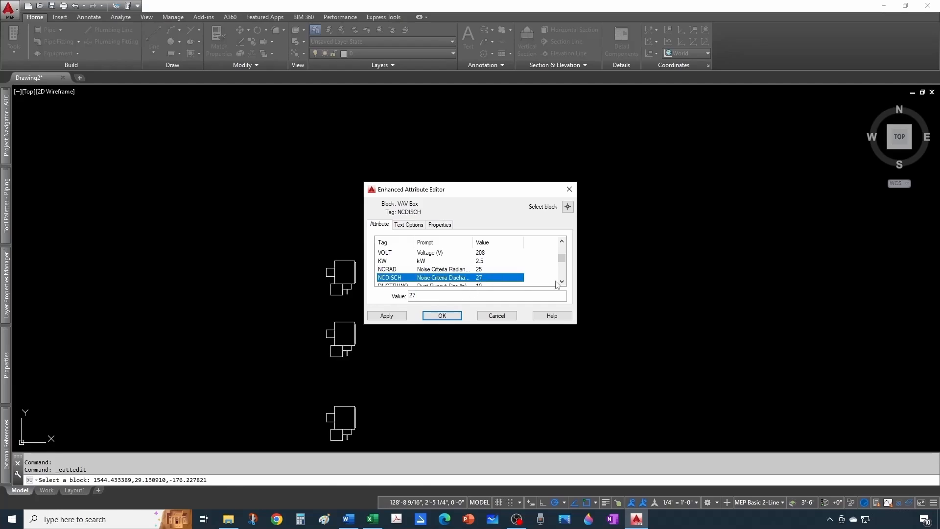
- Set the same copy's Box Inlet Size to 8 in
scroll(556, 281, "down", 1)
left_click(487, 271)
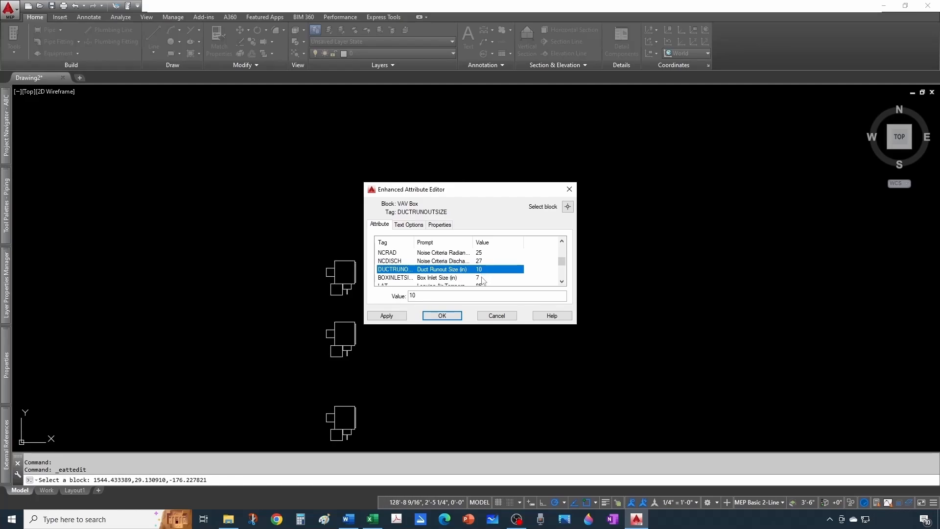
left_click(482, 278)
left_click(426, 296)
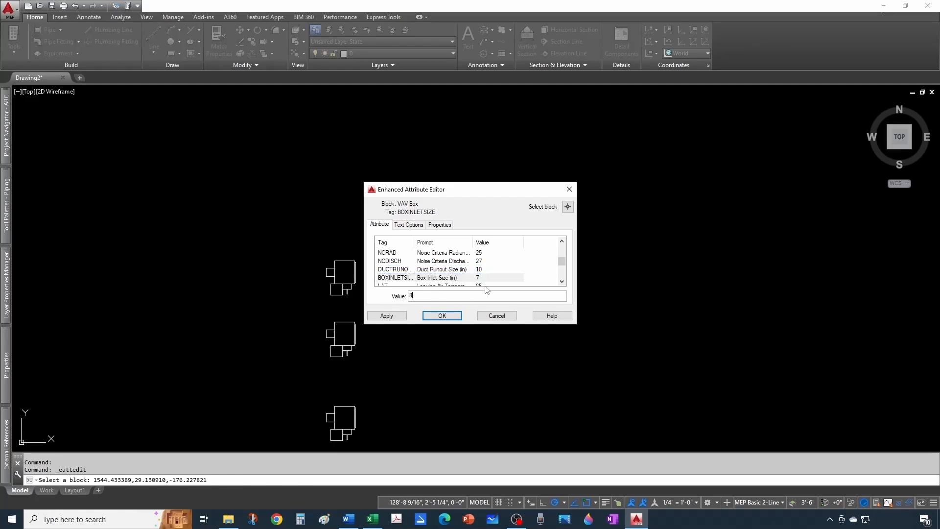
- Replace the same copy's Static Pressure with a value below 1 and accept the block's attribute values
left_click(562, 281)
left_click(562, 282)
left_click(562, 282)
left_click(562, 281)
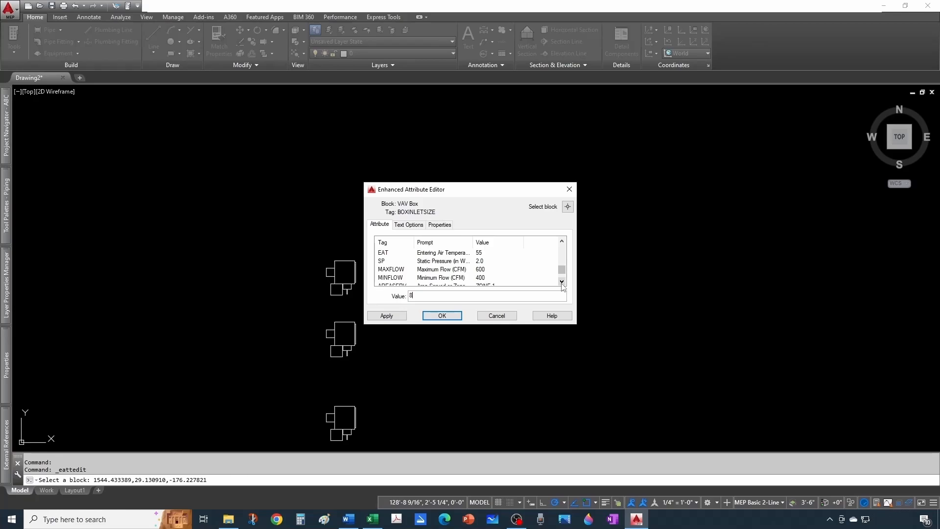
left_click(483, 266)
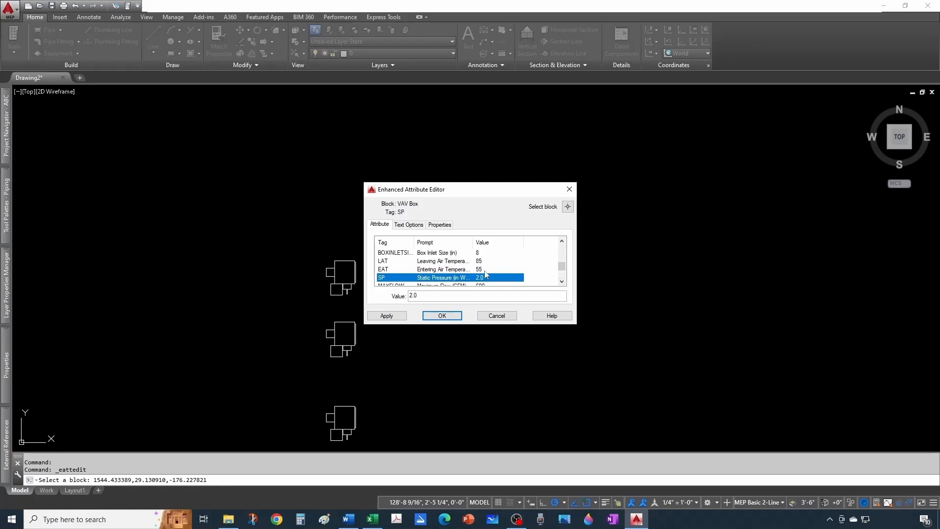
double_click(442, 296)
type("0.55")
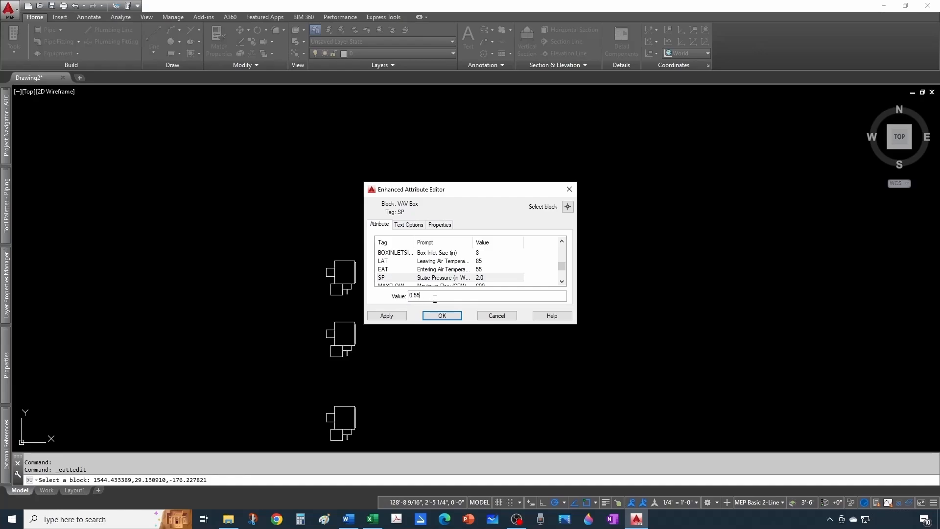
left_click(442, 315)
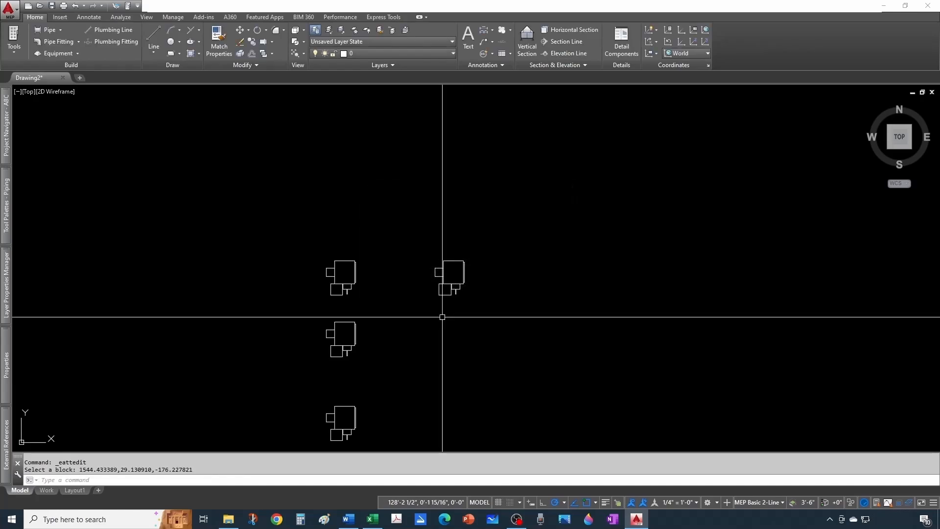
- In the original VAV Box block's attributes, set the Static Pressure to 0.55 and accept the change
double_click(353, 283)
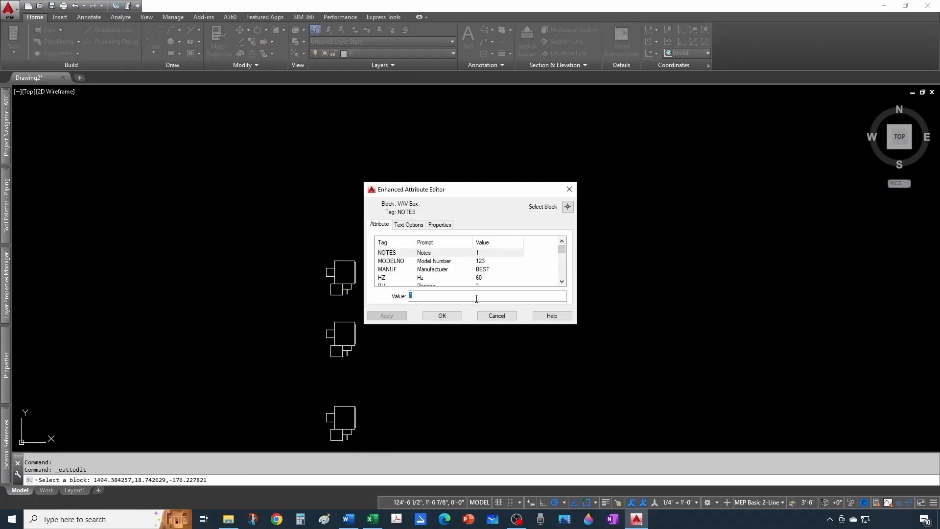
scroll(440, 268, "down", 2)
scroll(423, 263, "down", 1)
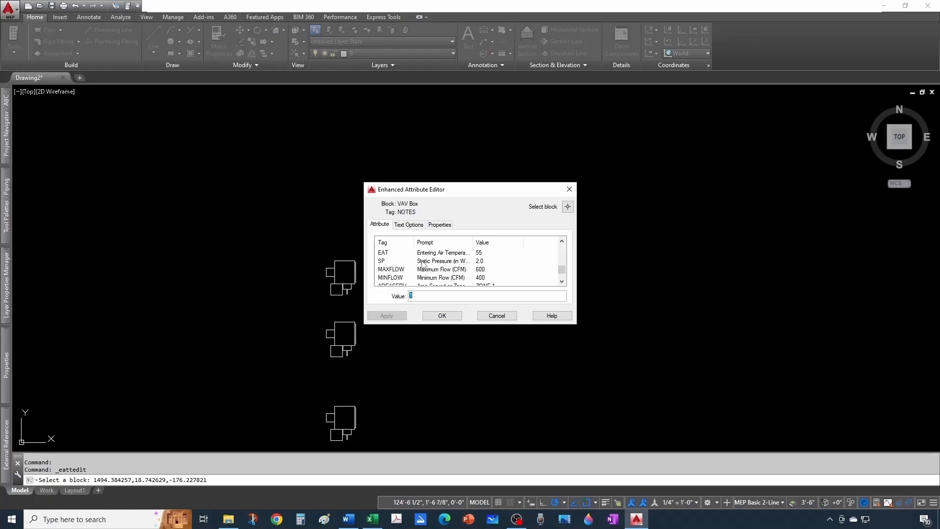
left_click(493, 263)
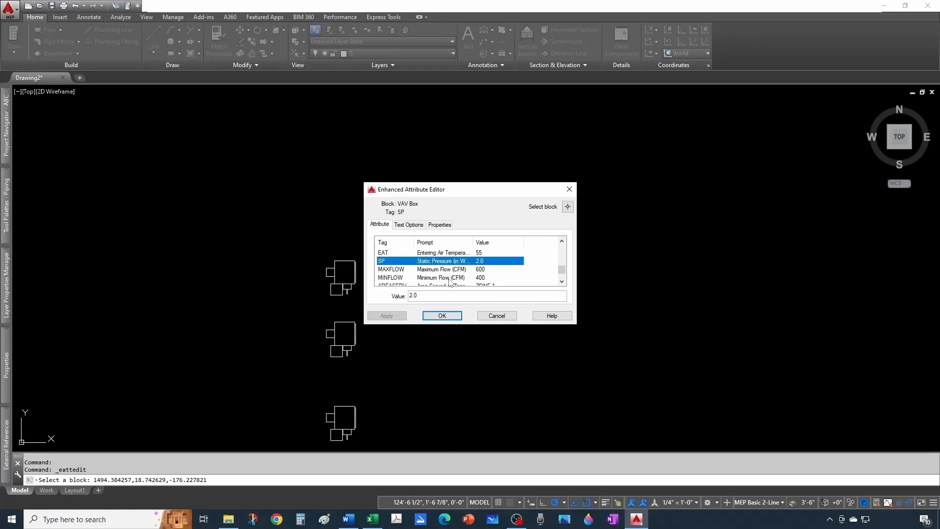
left_click_drag(430, 298, 400, 296)
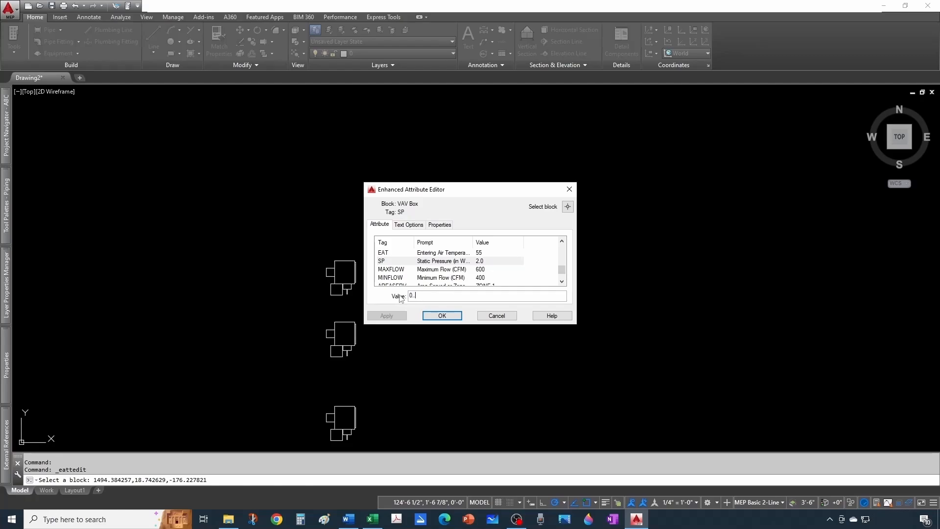
left_click(440, 316)
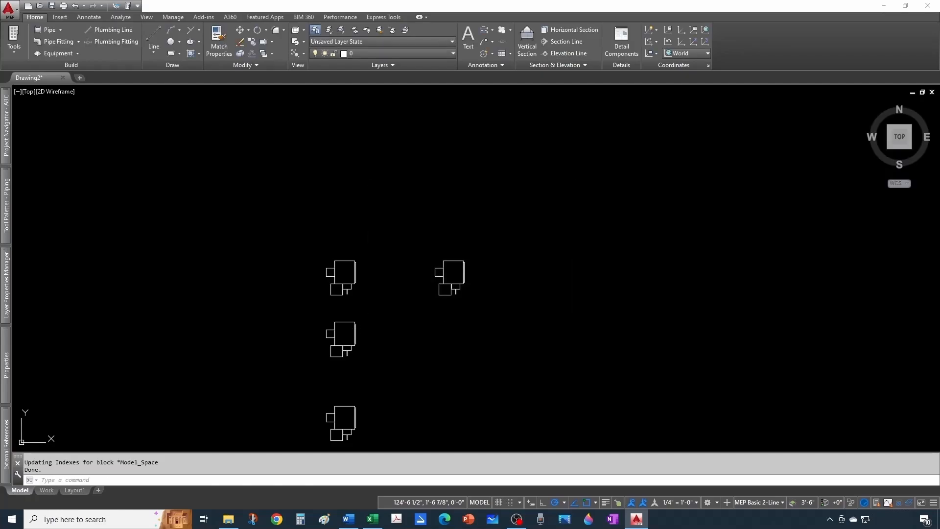
double_click(354, 324)
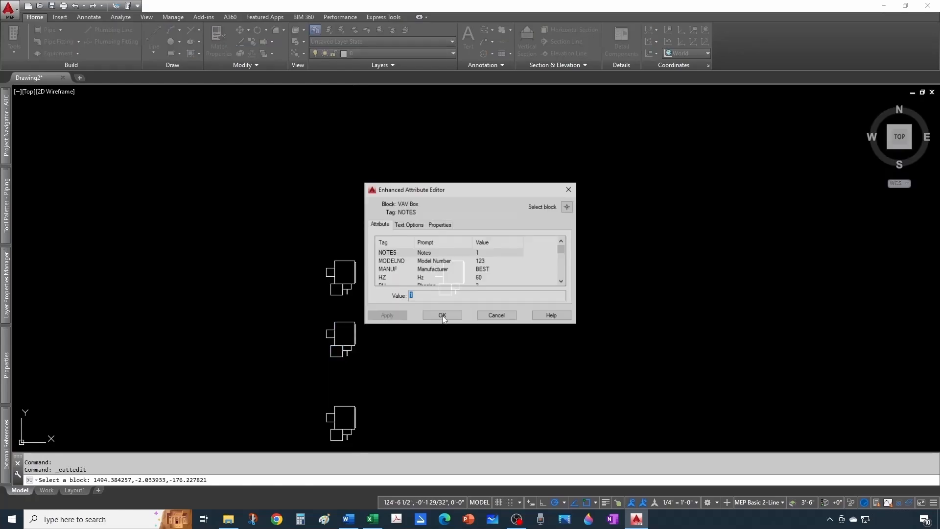
scroll(453, 277, "down", 3)
key("Escape")
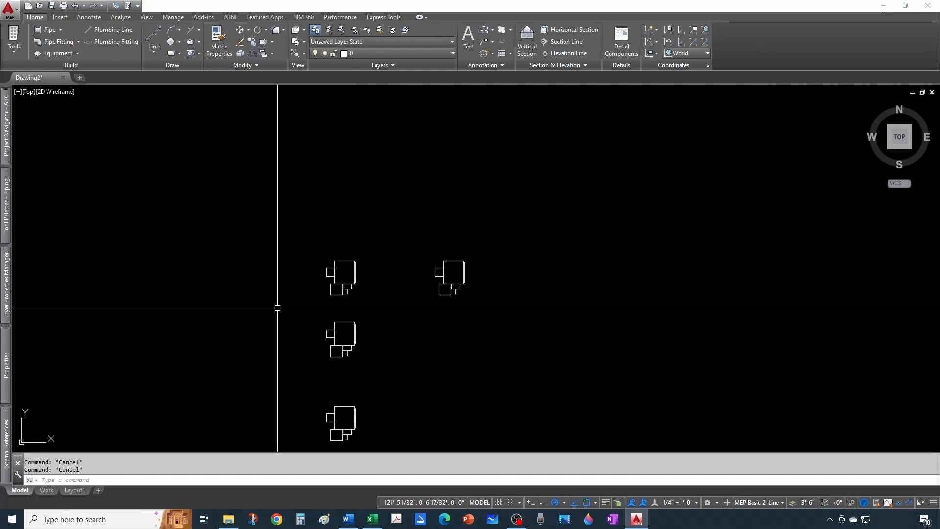
- Erase the two VAV Box copies below the original
scroll(277, 309, "down", 2)
left_click(277, 309)
key("Delete")
- Copy the original VAV Box block once, placing the copy straight below it
left_click(325, 296)
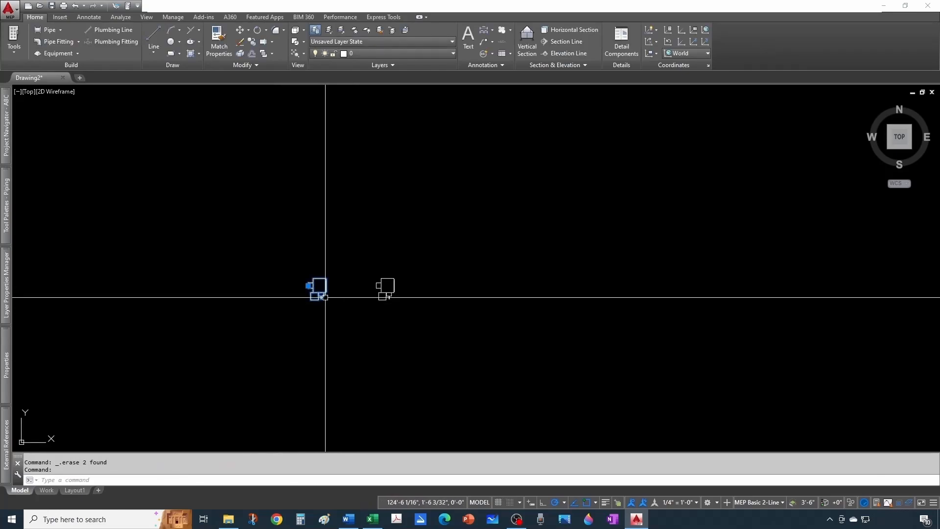
left_click(252, 43)
left_click(281, 318)
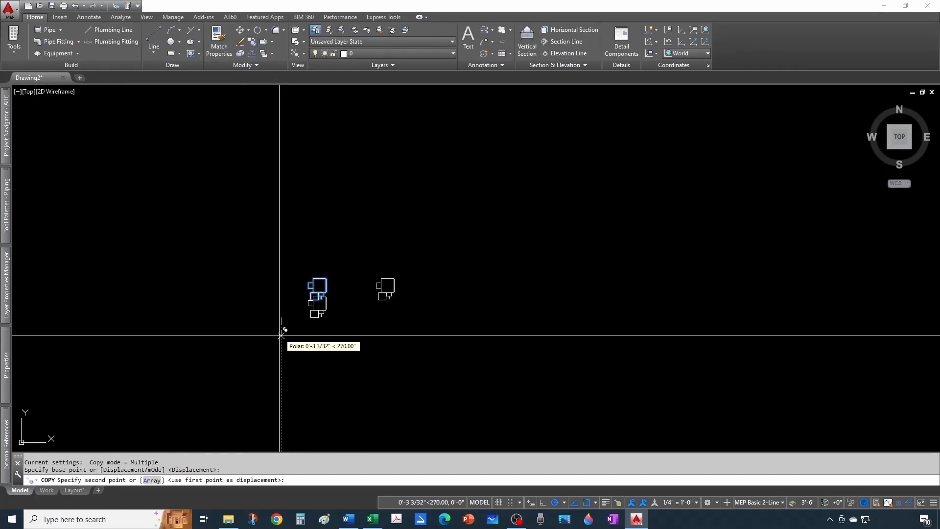
left_click(282, 362)
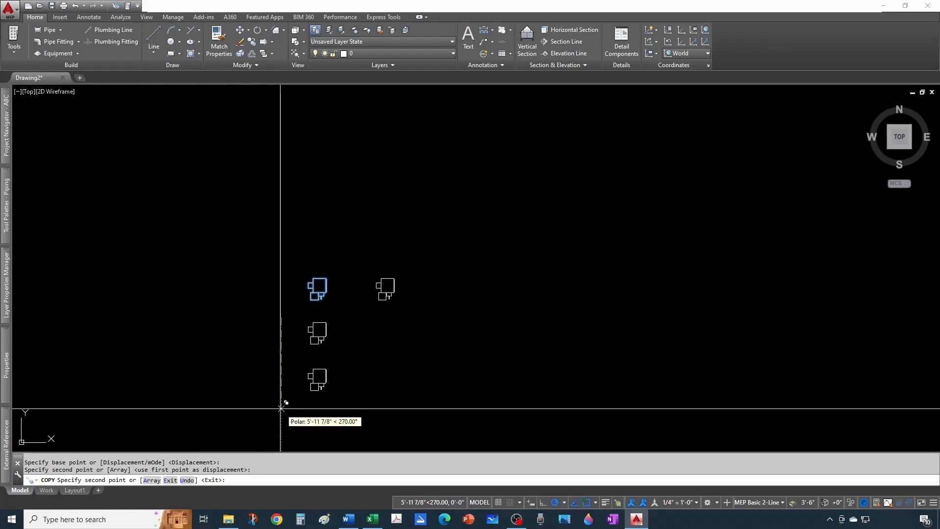
key("Escape")
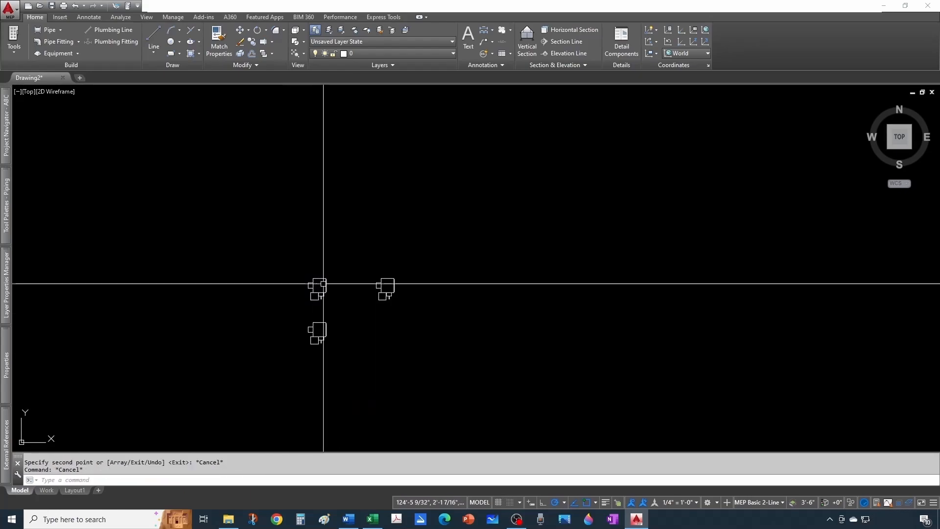
scroll(313, 361, "up", 2)
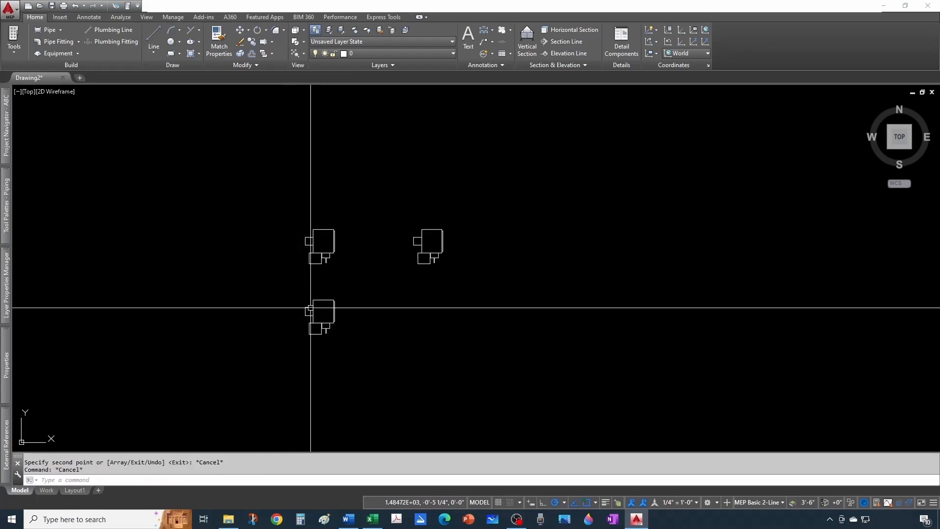
key("Escape")
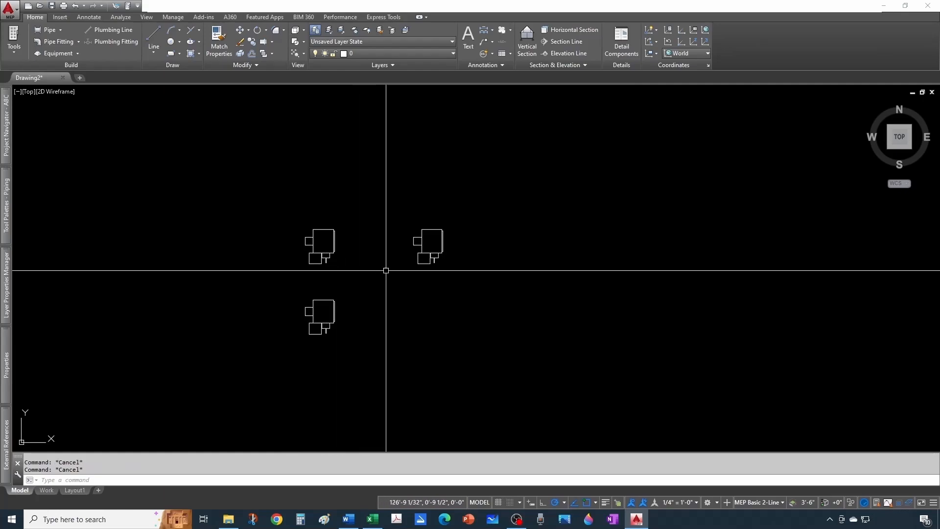
- Copy the VAV Box right of the original straight down, level with the original's lower copy
left_click(422, 244)
left_click(252, 42)
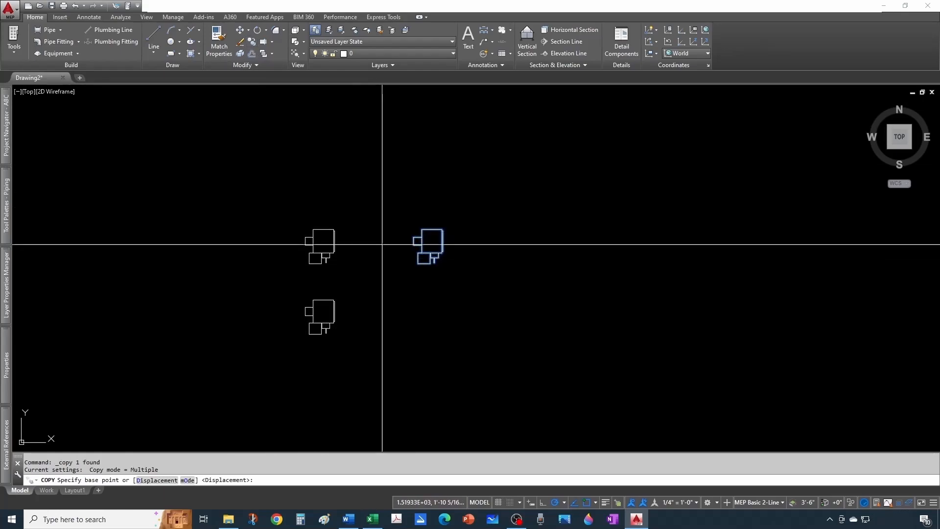
left_click(383, 245)
left_click(383, 314)
key("Escape")
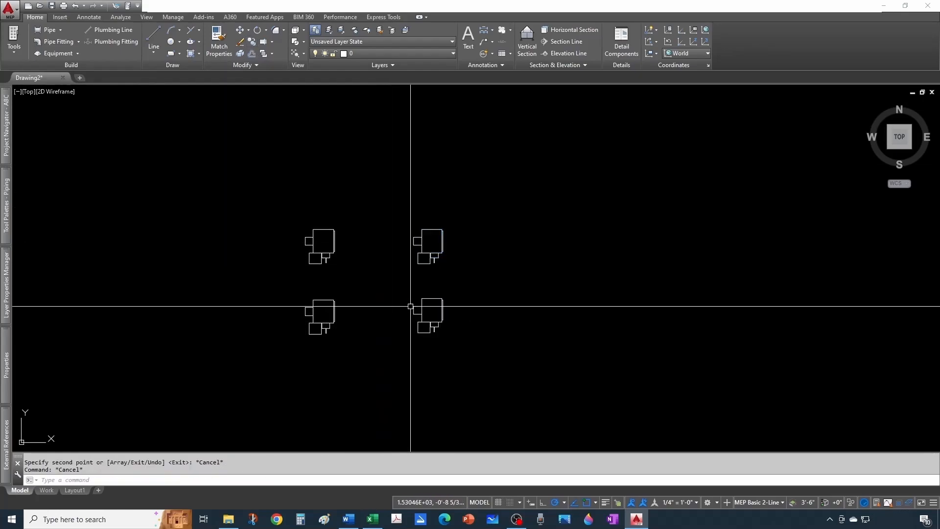
- Check the original VAV Box's ID and set the ID of the box right of it to VAV-2
double_click(330, 249)
scroll(461, 263, "down", 5)
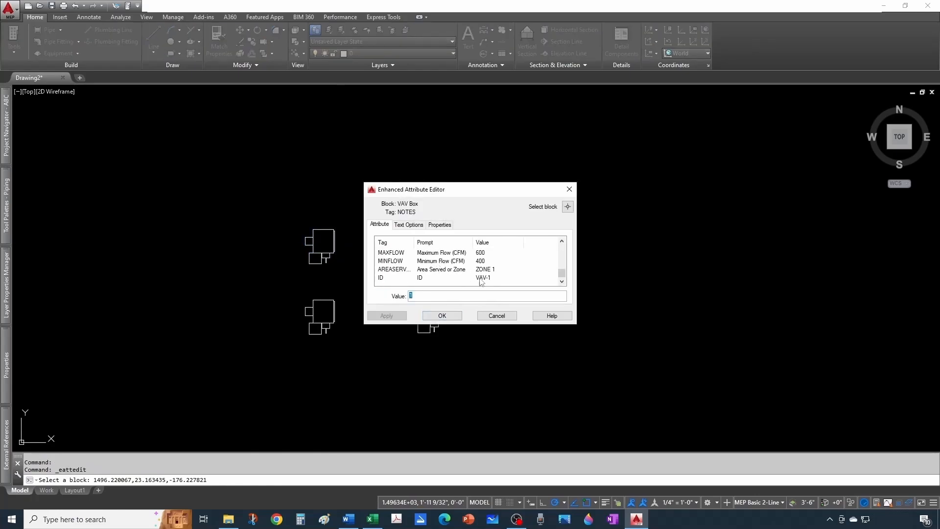
key("Escape")
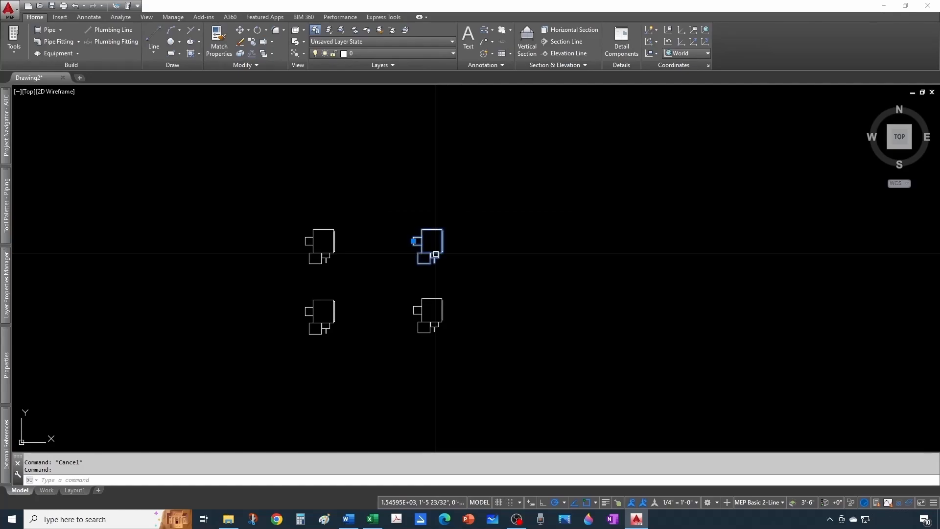
double_click(442, 232)
scroll(444, 280, "down", 5)
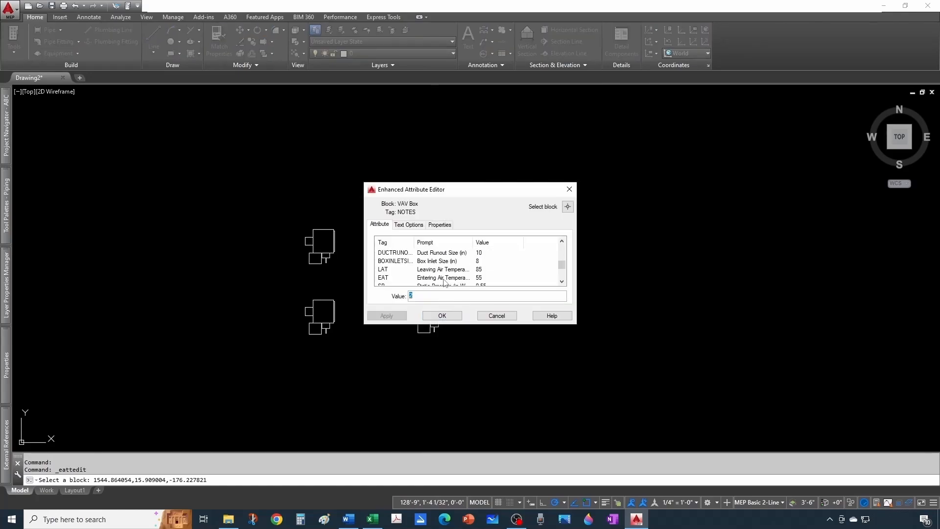
left_click(488, 278)
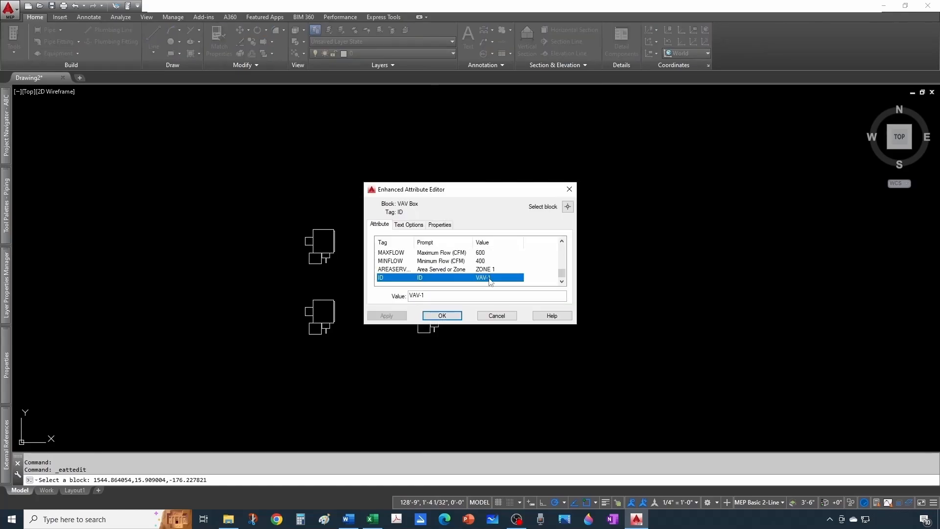
left_click(437, 293)
left_click(443, 315)
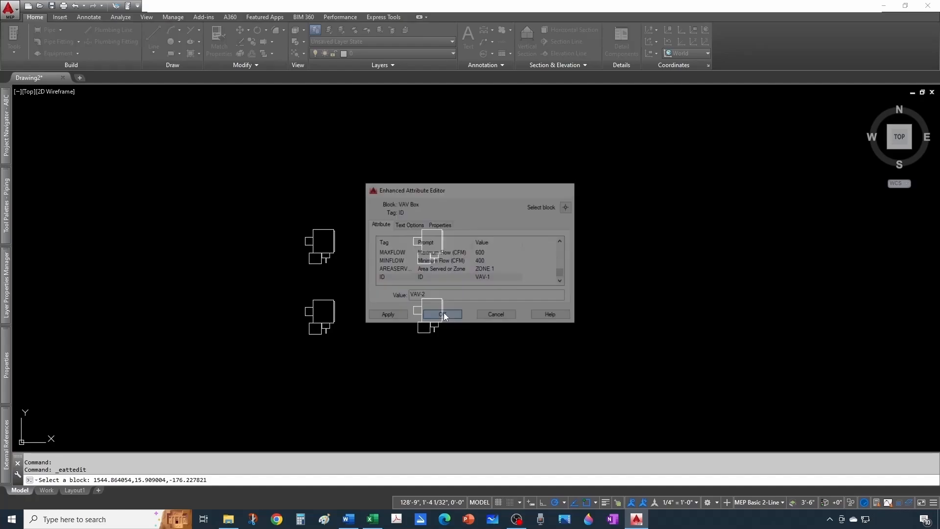
- Delete the box below the VAV-2 block and replace it with a fresh copy of the VAV-2 block
left_click(436, 301)
key("Delete")
key("ctrl+z")
key("Escape")
key("Escape")
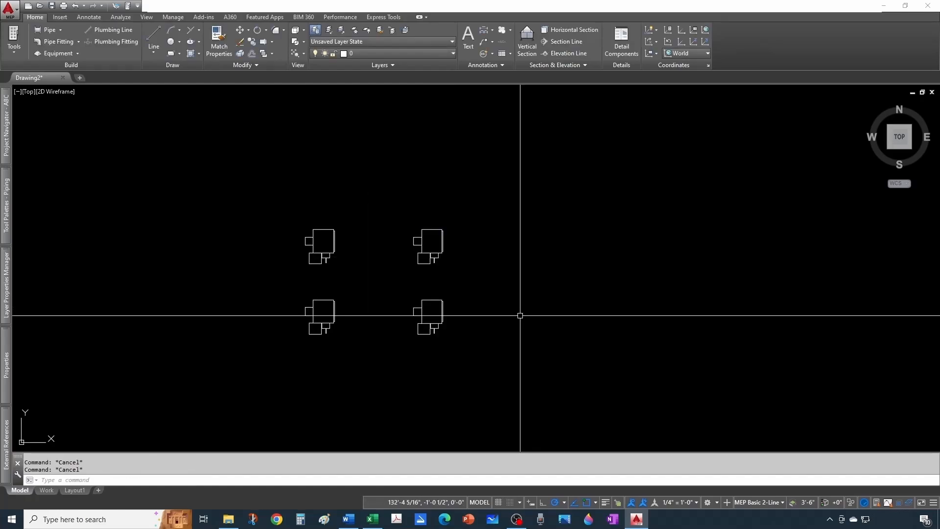
- Save the drawing as VAV Schedule in the BIU Content folder
left_click(9, 8)
left_click(35, 128)
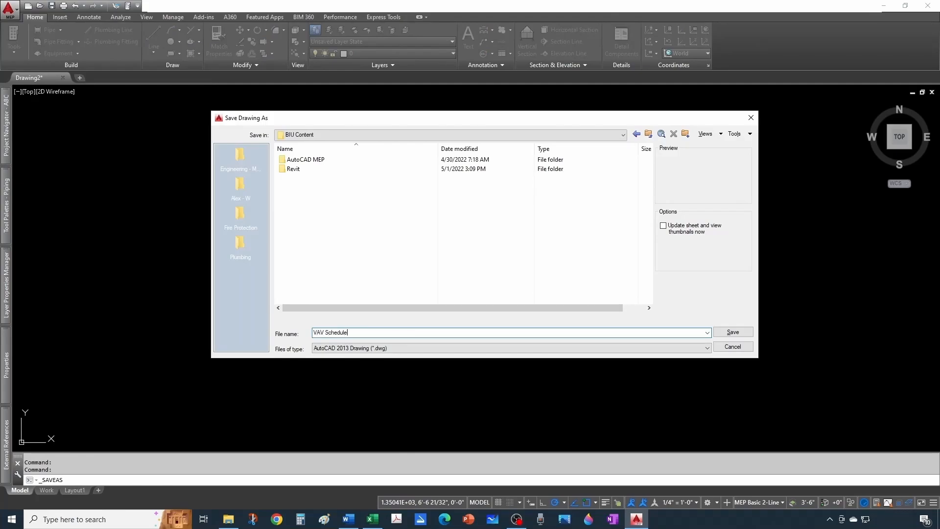
key("Return")
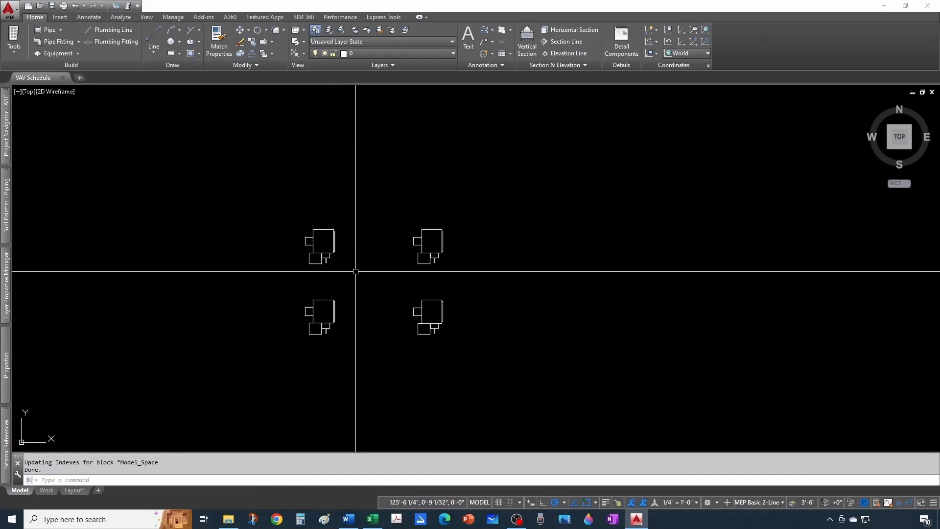
key("Escape")
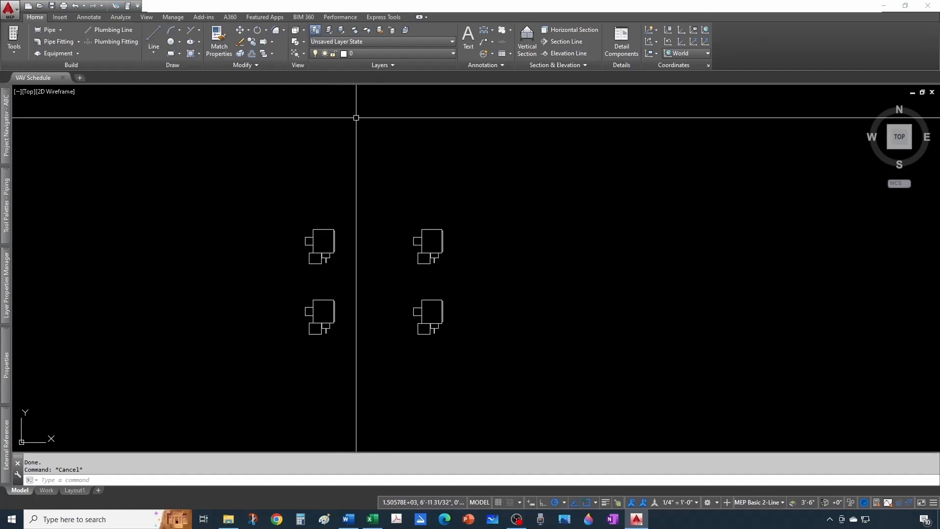
- Export the attributes of all four VAV Box blocks to VAV Schedule.txt in the BIU Content folder
left_click(382, 18)
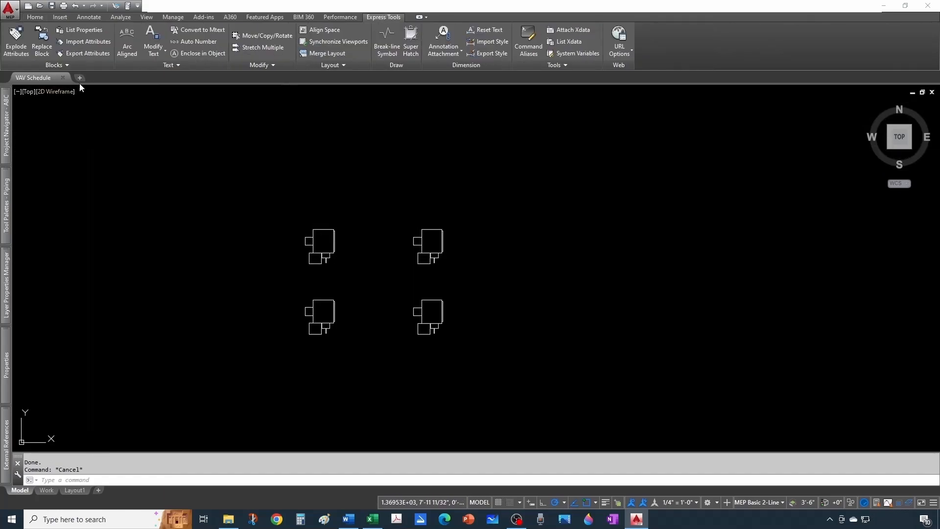
left_click(79, 55)
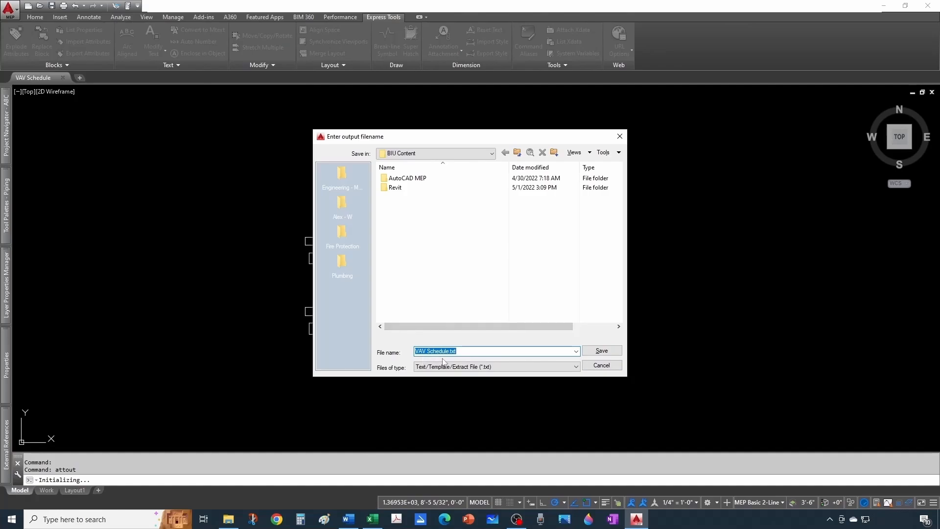
left_click(598, 354)
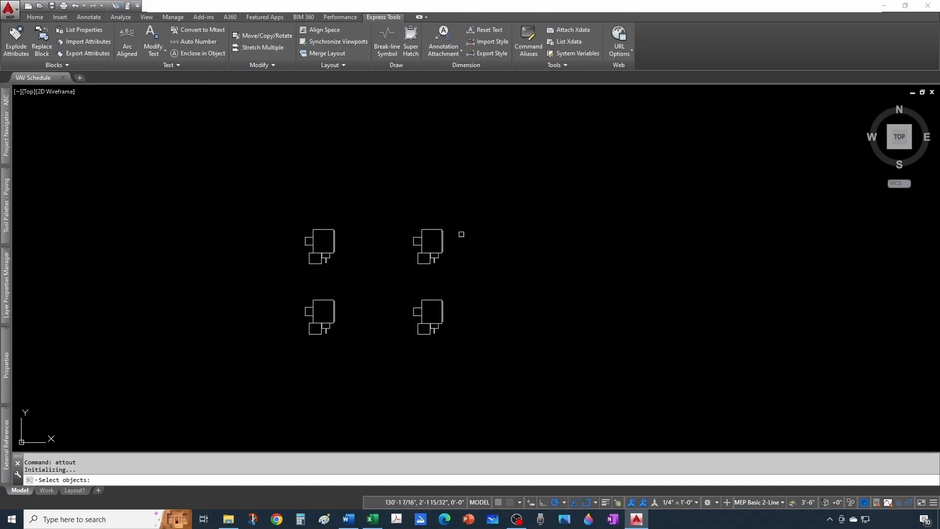
left_click_drag(259, 159, 512, 386)
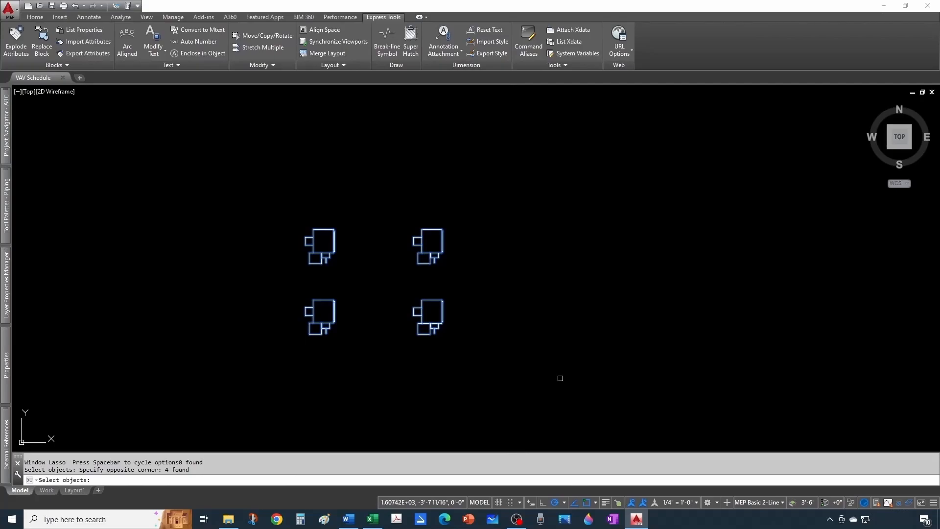
key("Return")
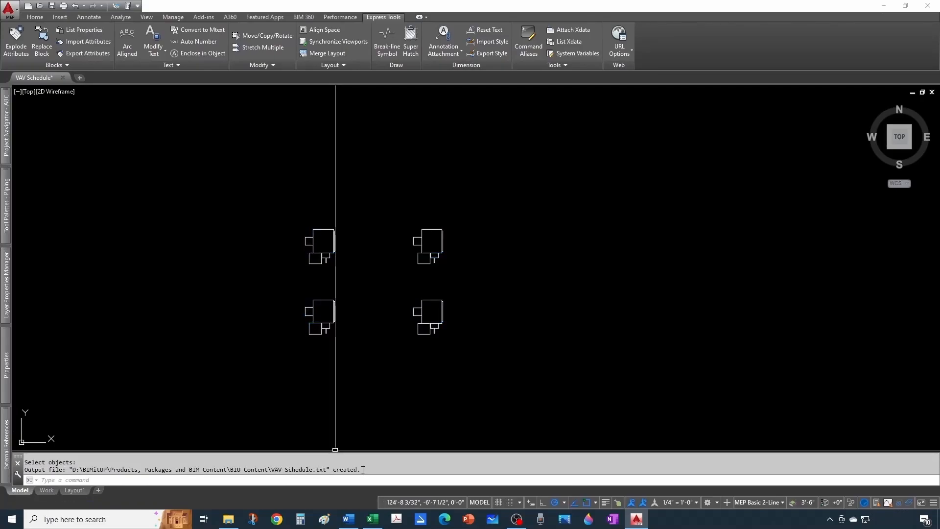
key("Escape")
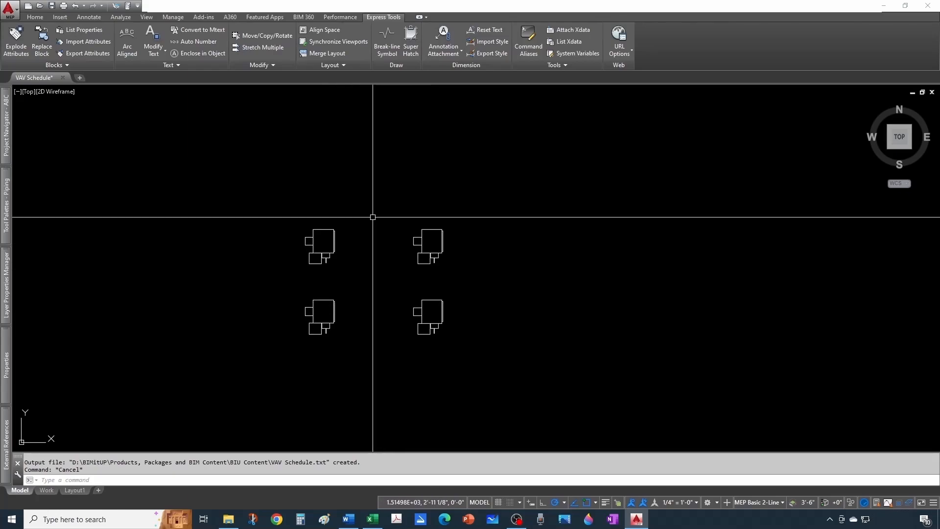
- Open the exported VAV Schedule.txt from the BIU Content folder in Excel and widen the columns of the attribute table
left_click(224, 527)
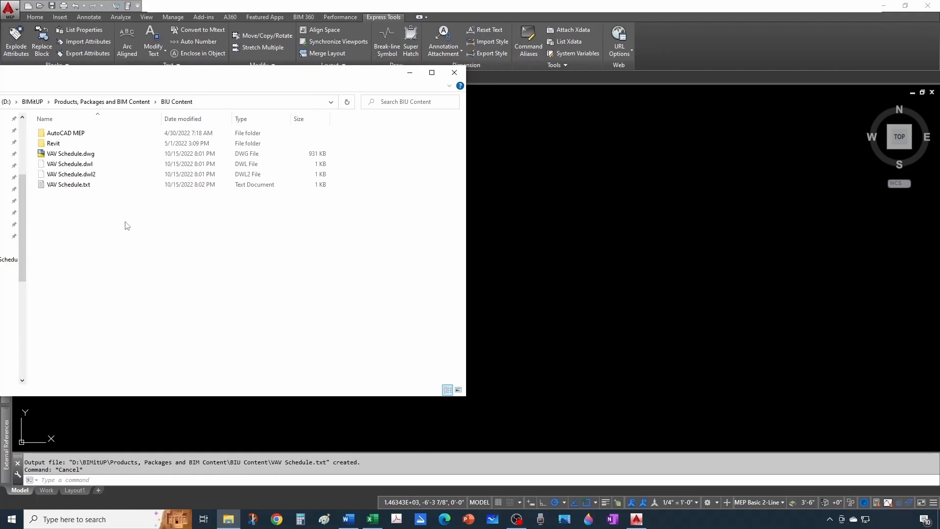
right_click(80, 185)
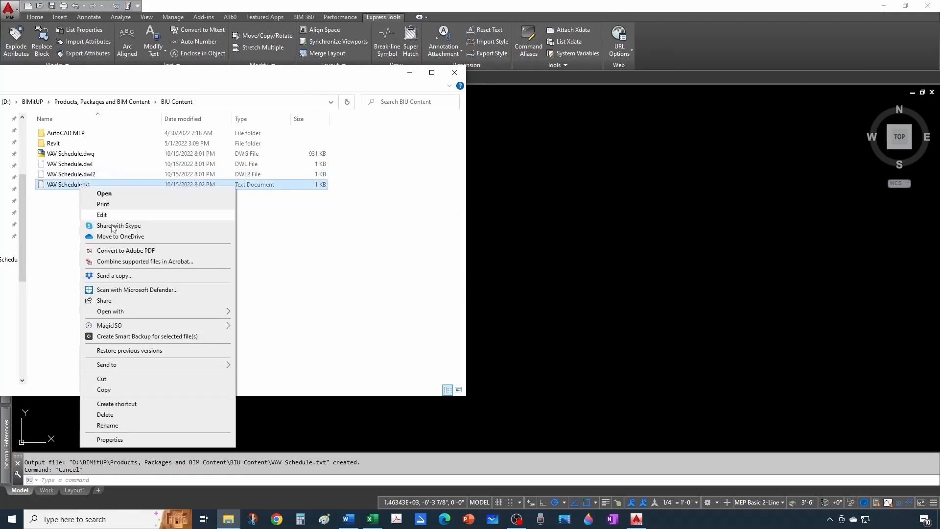
mouse_move(196, 312)
left_click(266, 321)
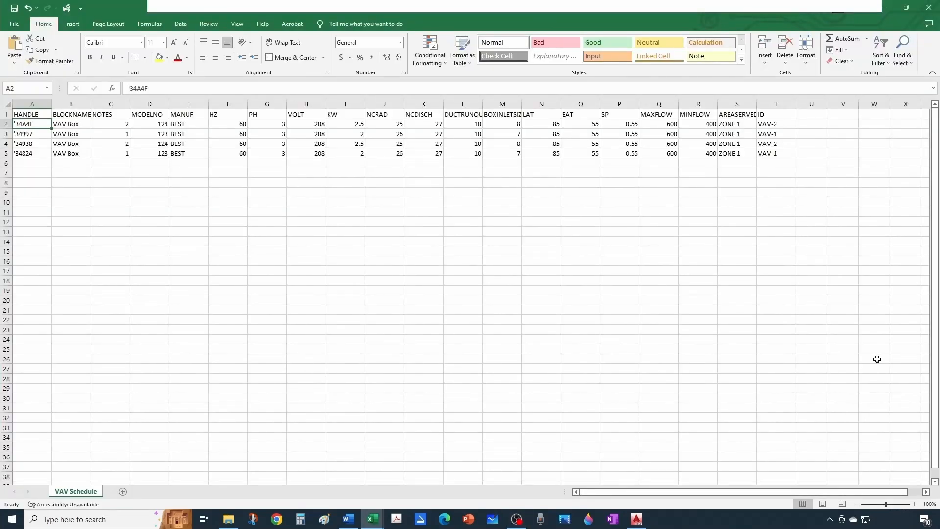
left_click(737, 251)
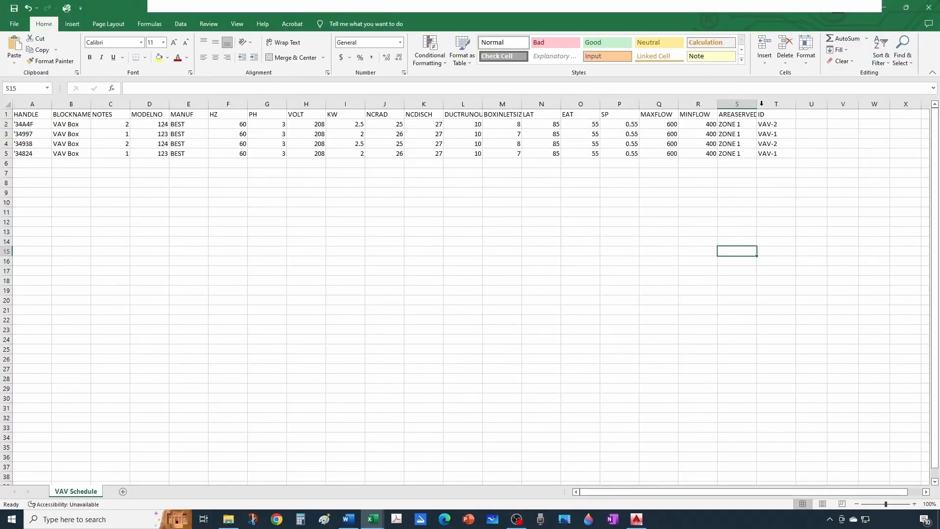
left_click_drag(756, 104, 782, 102)
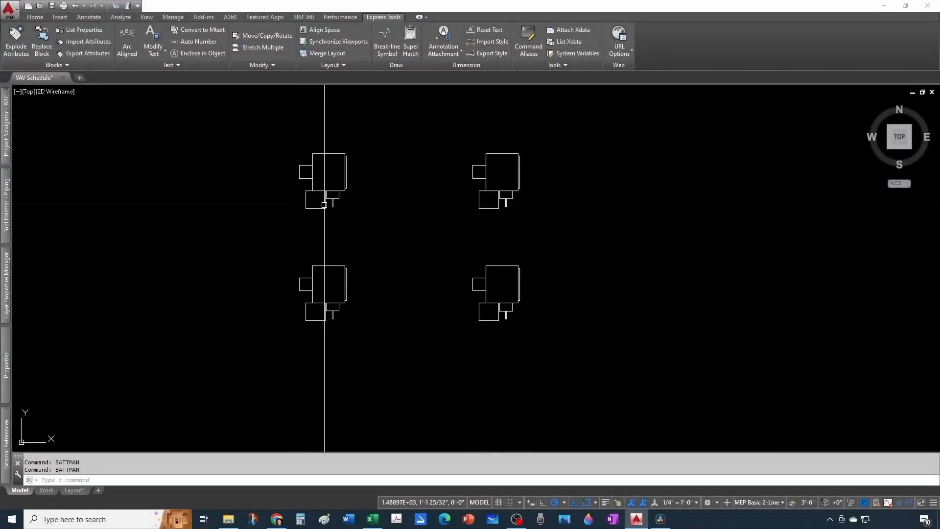
- Examine the attribute order and values of the VAV-1 block in the Enhanced Attribute Editor, and close it without changes
left_click(328, 204)
key("Escape")
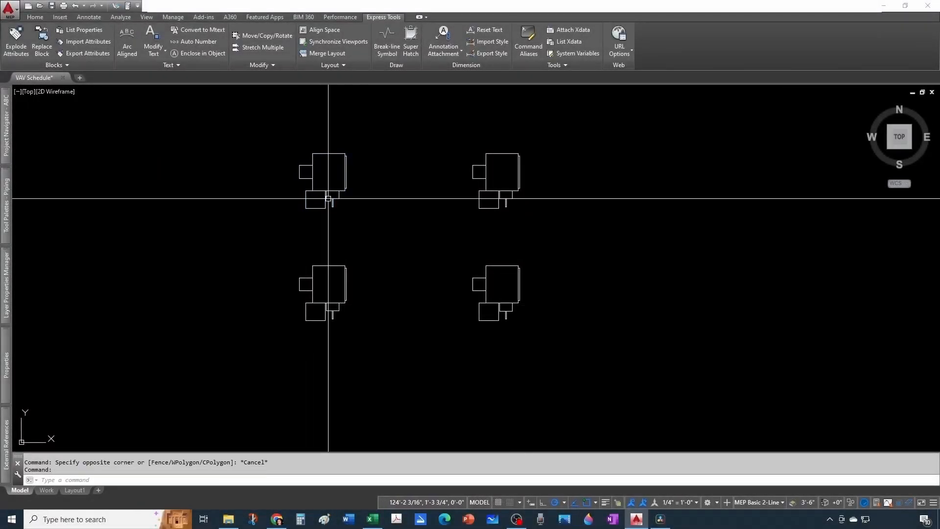
double_click(328, 198)
scroll(412, 241, "down", 3)
scroll(412, 240, "up", 3)
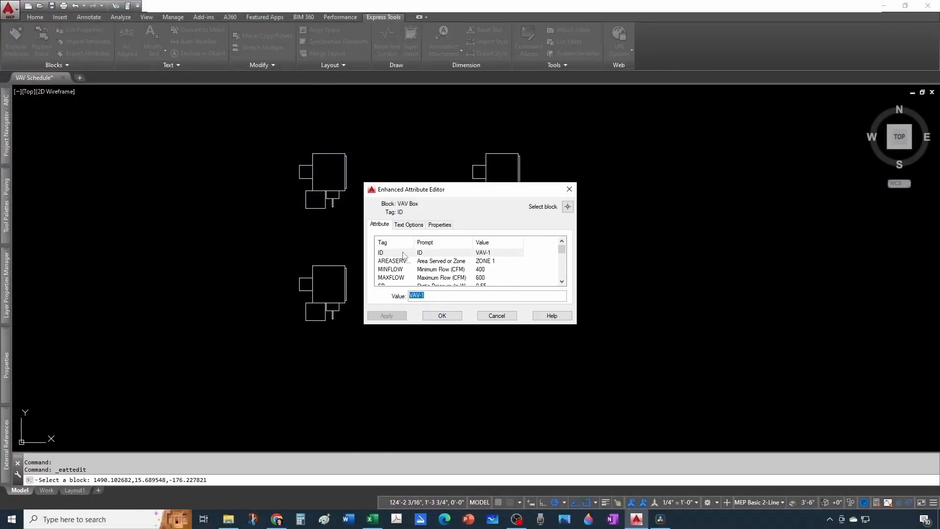
key("Escape")
- Try reordering the VAV Box attributes with BATTMAN by moving ID below MAXFLOW and back to first place, and discard the changes
type("BATTMAN")
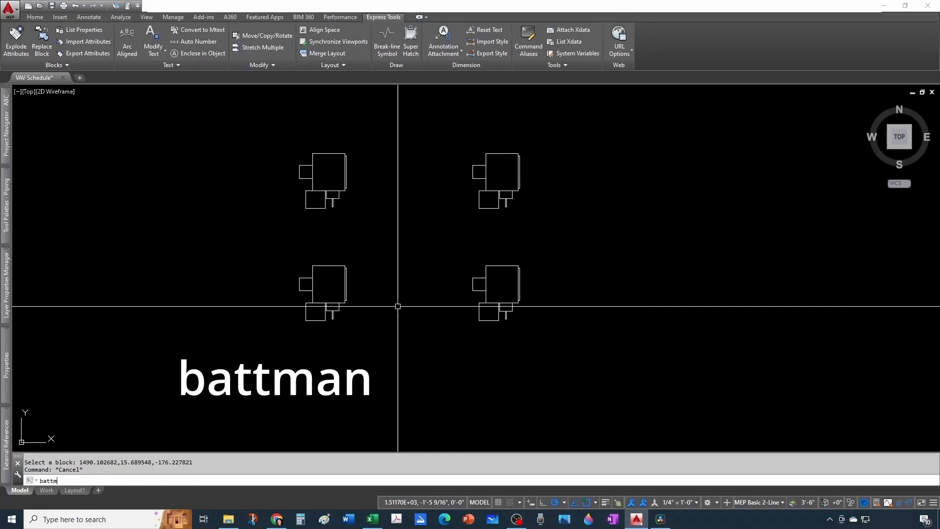
key("Return")
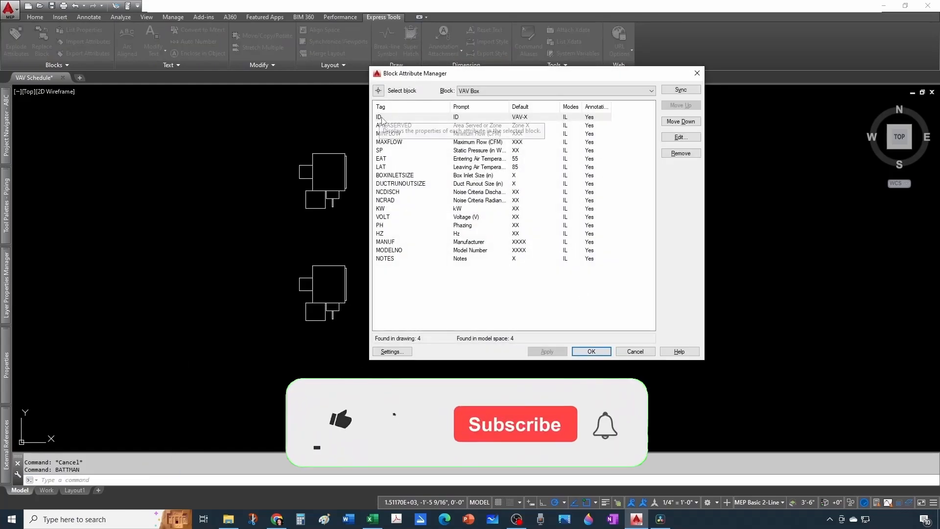
left_click(412, 116)
left_click(678, 126)
left_click(678, 126)
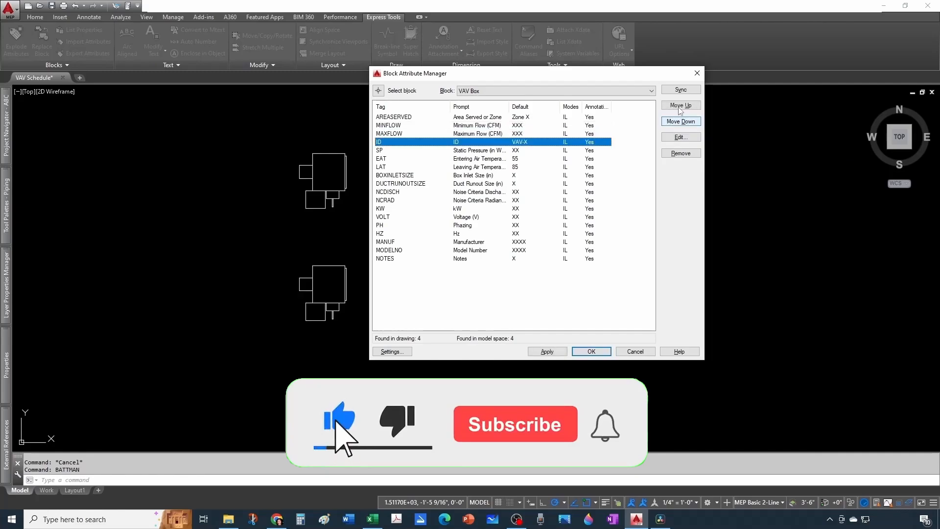
left_click(678, 106)
left_click(678, 105)
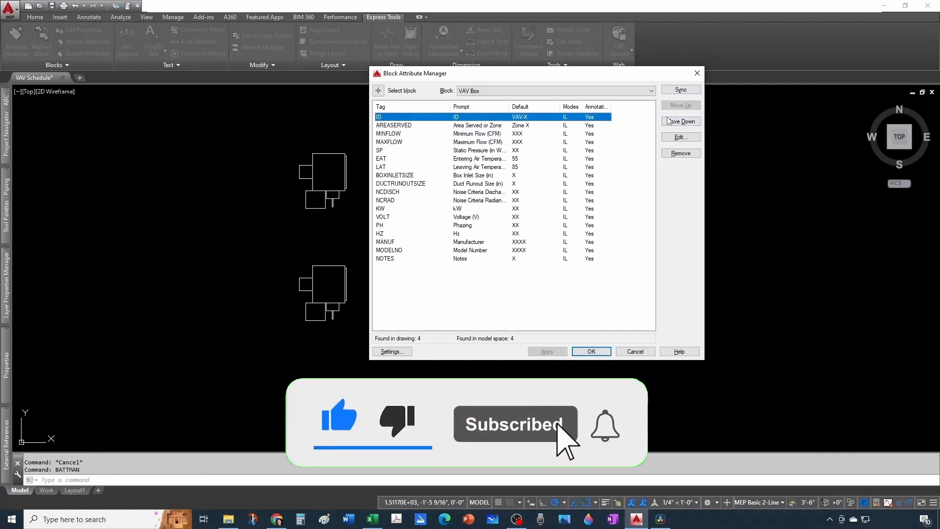
left_click(637, 354)
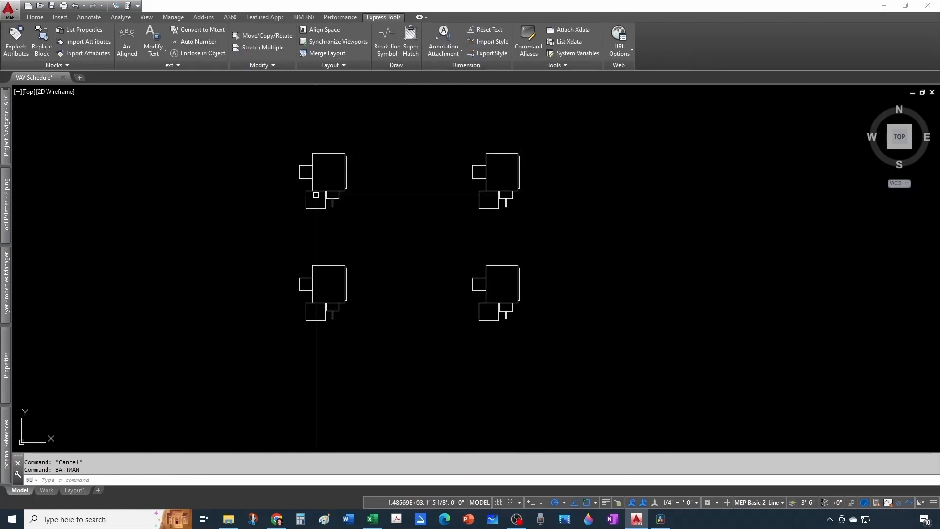